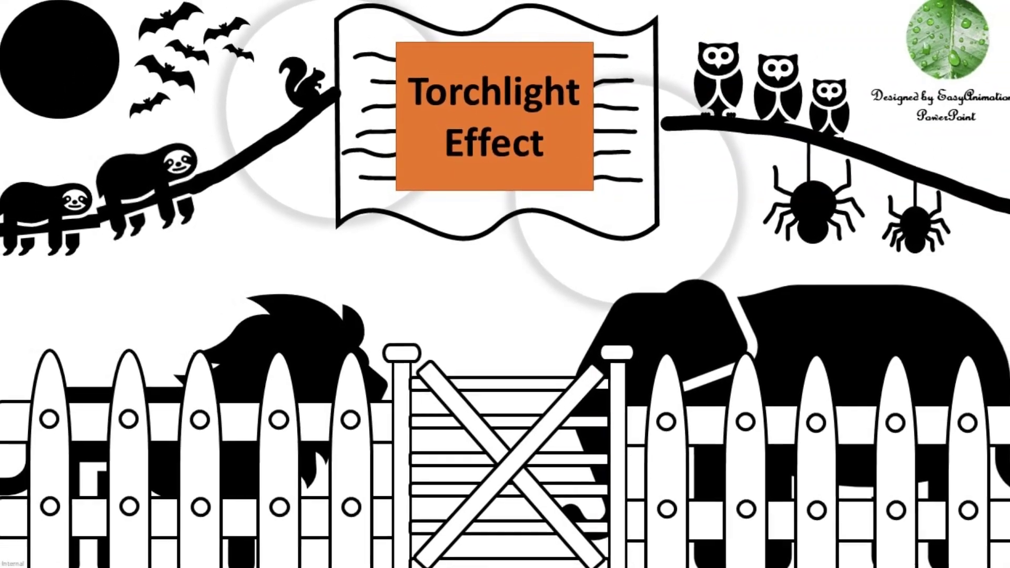
Exit the slideshow and drag the glowing torchlight circle across the night scene.
key(Escape)
mouse_move(79, 452)
mouse_down()
mouse_move(90, 365)
mouse_move(130, 271)
mouse_move(286, 251)
mouse_move(466, 248)
mouse_move(500, 263)
mouse_move(591, 231)
mouse_move(645, 232)
mouse_move(728, 254)
mouse_move(791, 297)
mouse_move(805, 329)
mouse_move(712, 361)
mouse_move(566, 337)
mouse_move(440, 338)
mouse_move(378, 304)
mouse_move(310, 317)
mouse_move(194, 358)
mouse_move(164, 396)
mouse_move(150, 462)
mouse_move(169, 488)
mouse_move(271, 452)
mouse_move(347, 452)
mouse_move(322, 525)
mouse_move(250, 545)
mouse_move(262, 546)
mouse_move(368, 526)
mouse_move(463, 447)
mouse_move(537, 410)
mouse_move(631, 390)
mouse_move(557, 531)
mouse_move(684, 416)
mouse_move(779, 435)
mouse_move(894, 520)
mouse_move(834, 547)
mouse_move(610, 389)
mouse_up()
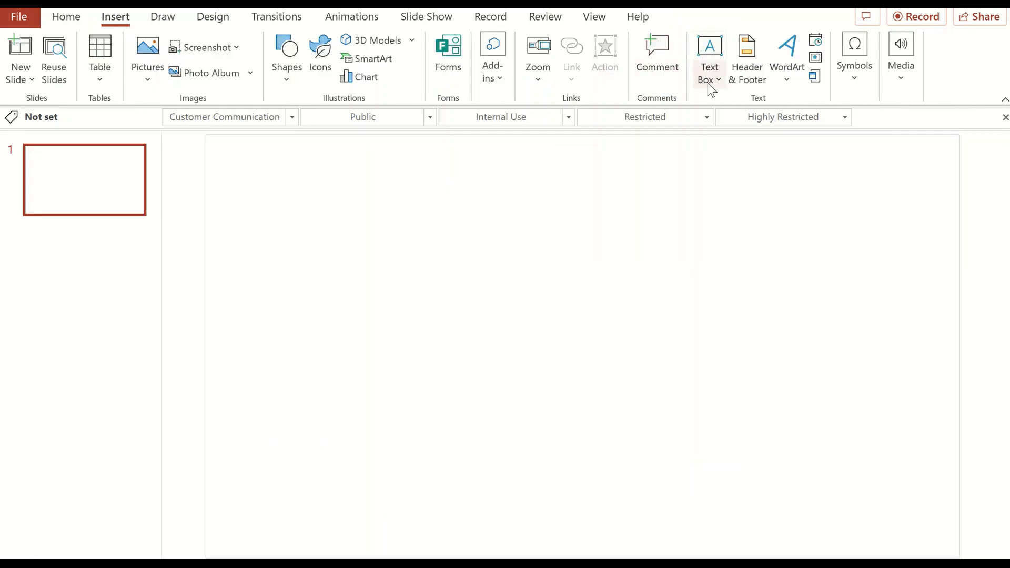
Add a text box reading 'Zoo' near the centre of the blank slide.
click(708, 83)
drag(506, 217, 635, 268)
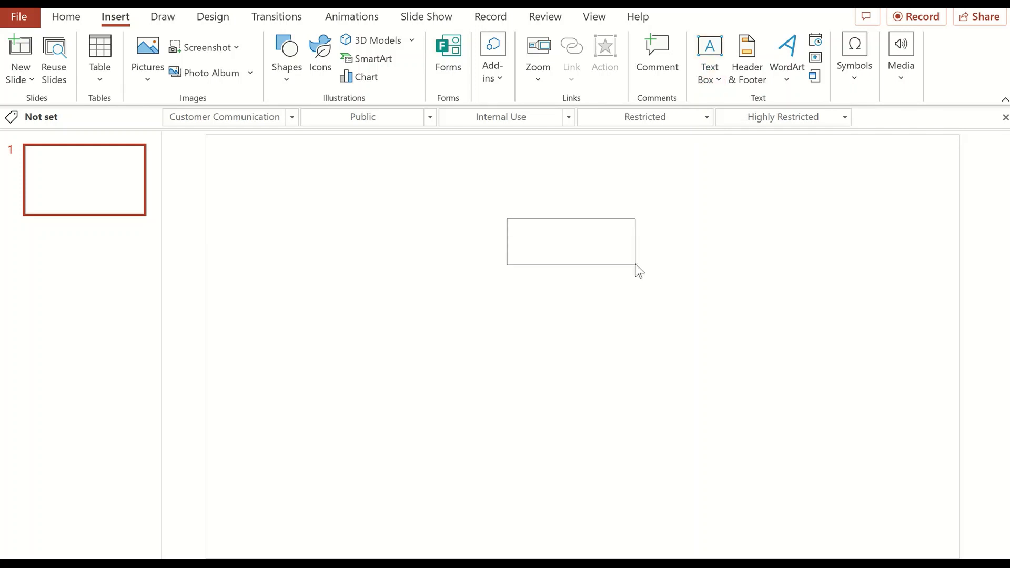
text(Zoo)
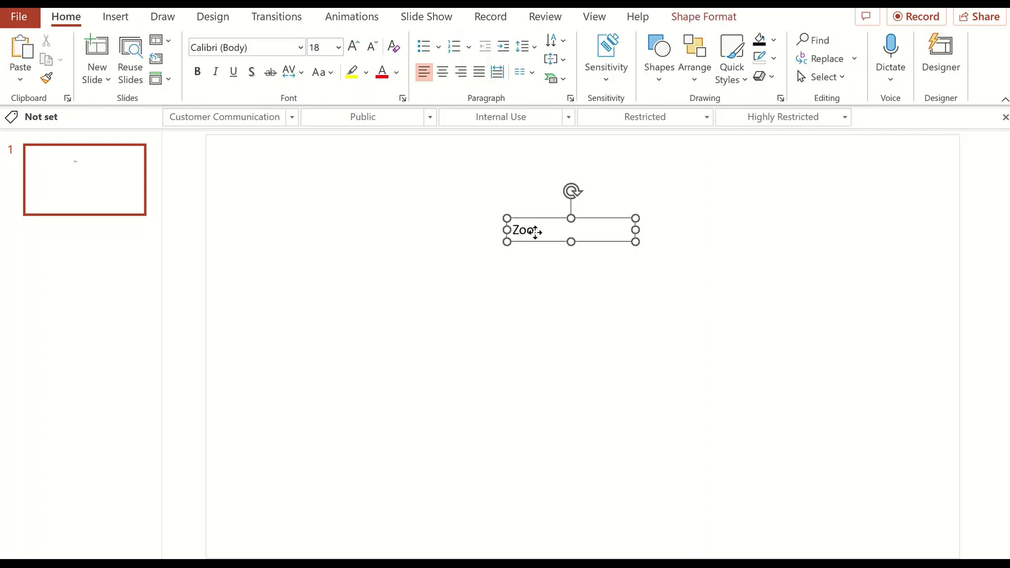
drag(535, 231, 514, 231)
Format 'Zoo' in Forte at size 66 and move it to the top centre.
double_click(502, 230)
click(235, 48)
text(Forte)
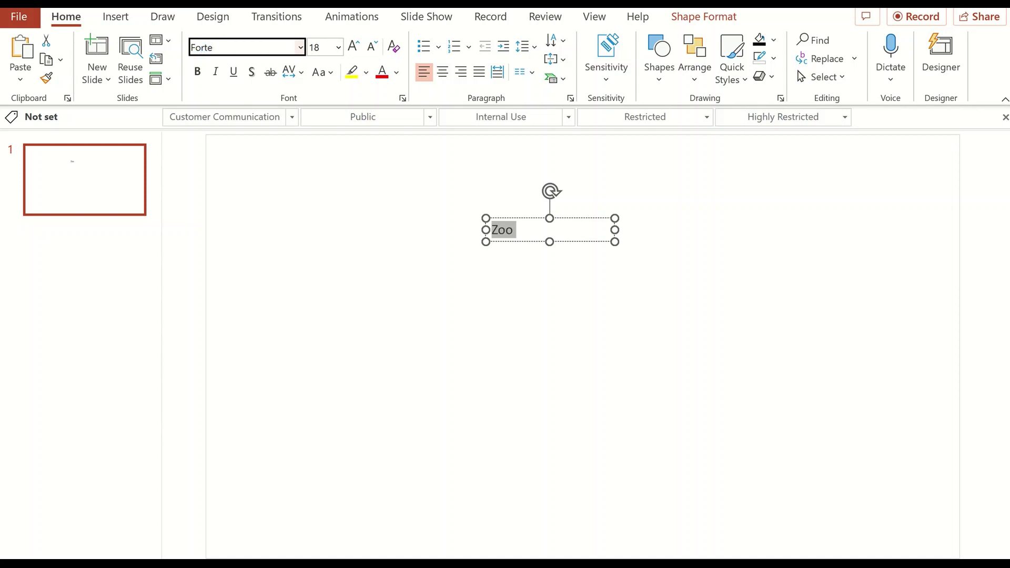
key(Return)
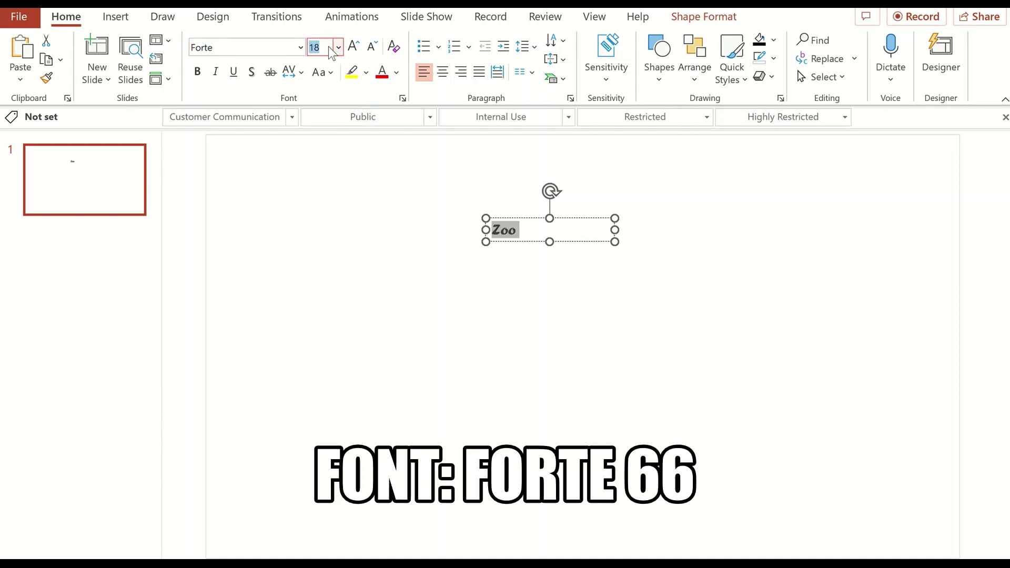
text(66)
key(Return)
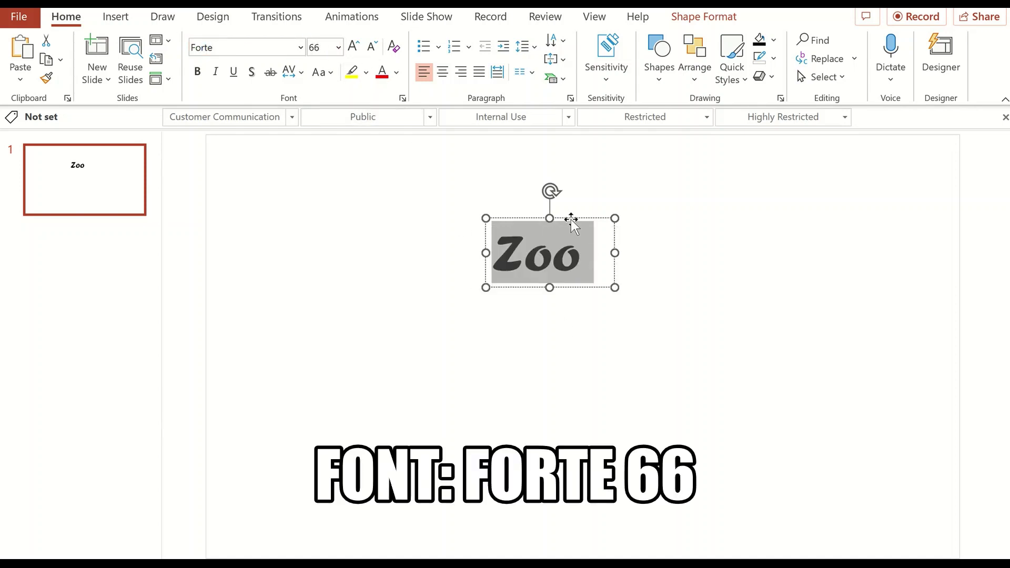
drag(571, 219, 640, 145)
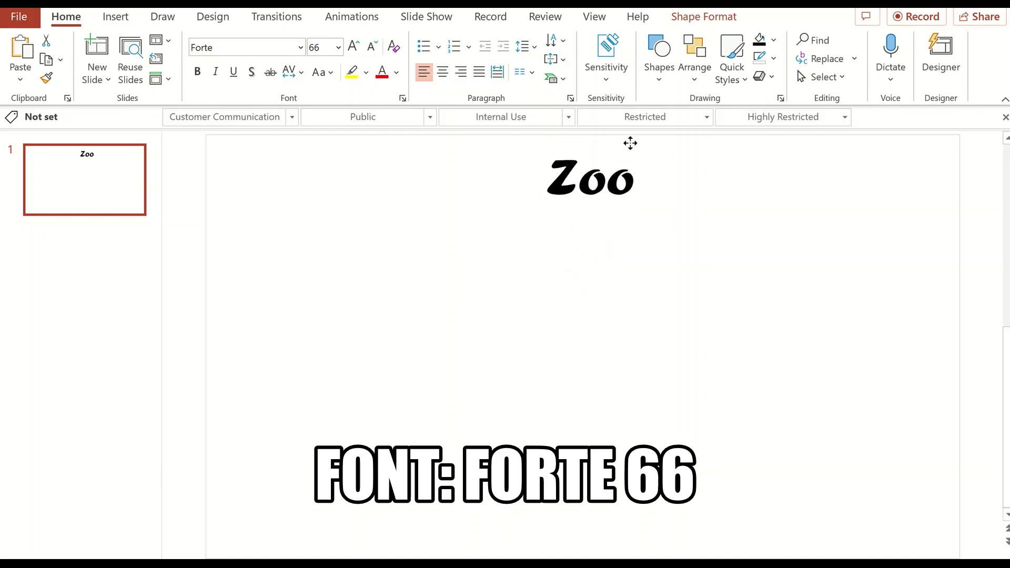
click(115, 16)
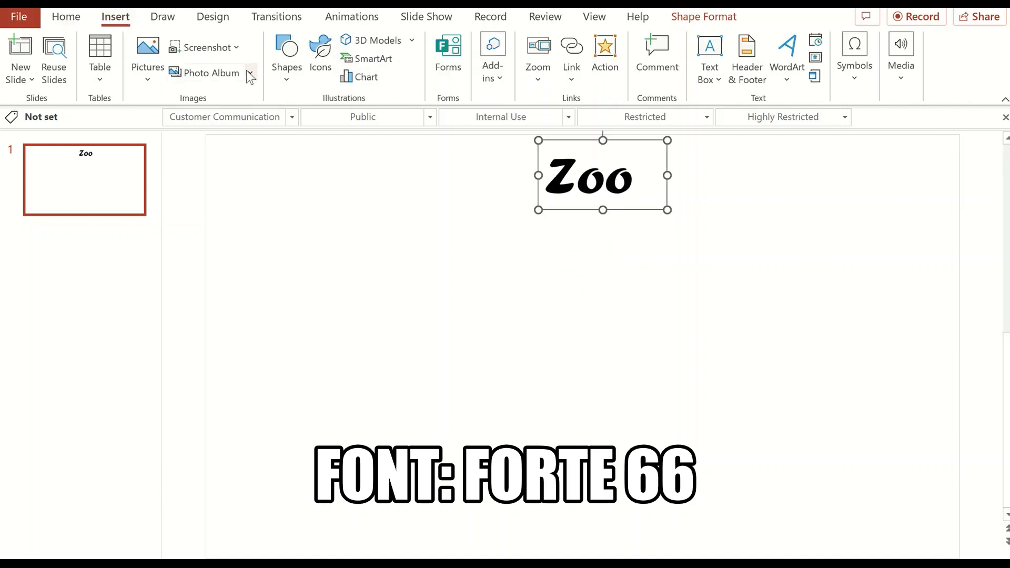
Draw a double-wave banner, move it over the Zoo title and widen it.
click(279, 83)
scroll(405, 399, down, 3)
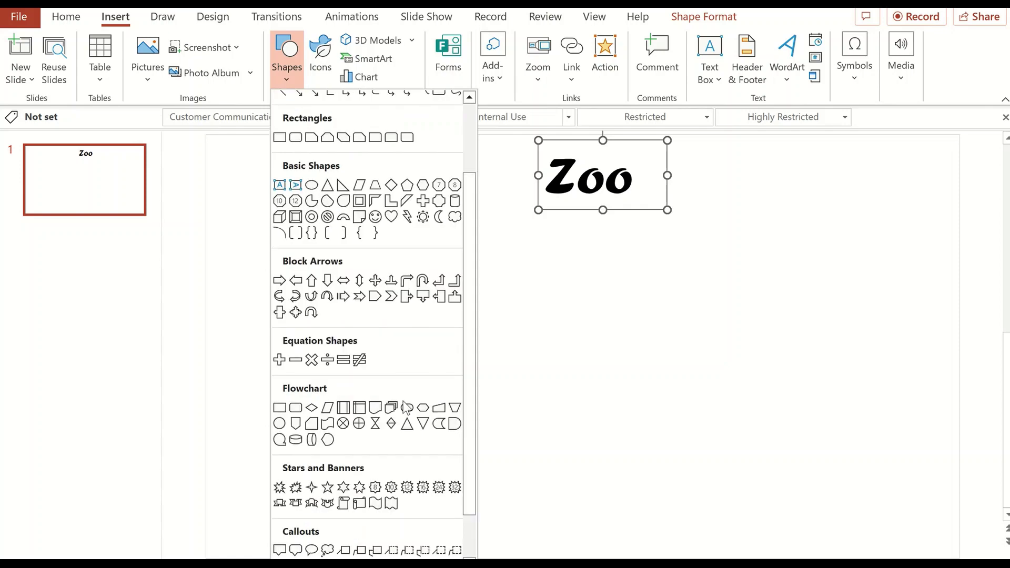
scroll(405, 400, down, 2)
click(395, 446)
drag(351, 342, 525, 419)
mouse_move(435, 378)
mouse_down()
mouse_move(581, 219)
mouse_move(572, 176)
mouse_up()
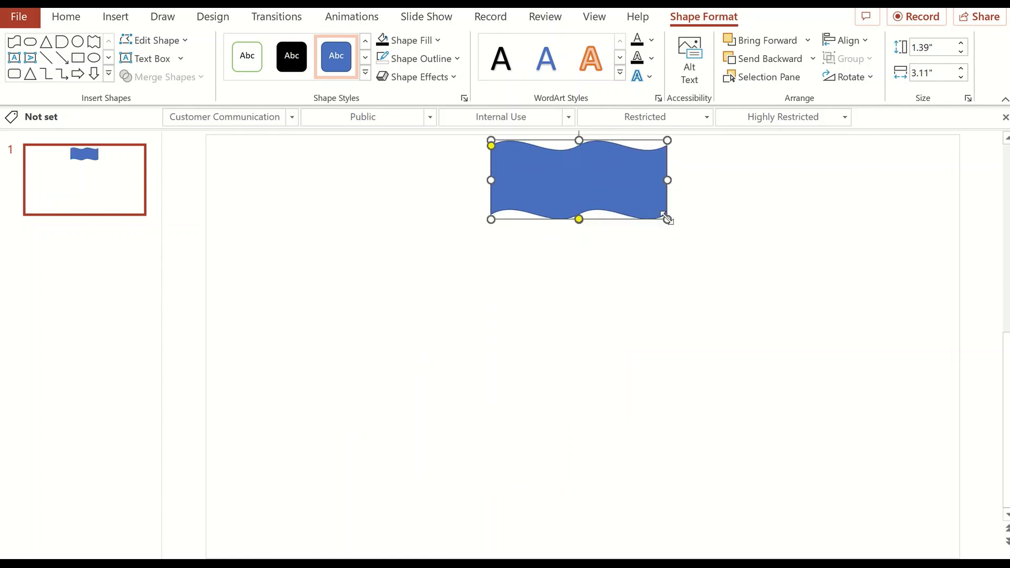
drag(670, 194, 689, 180)
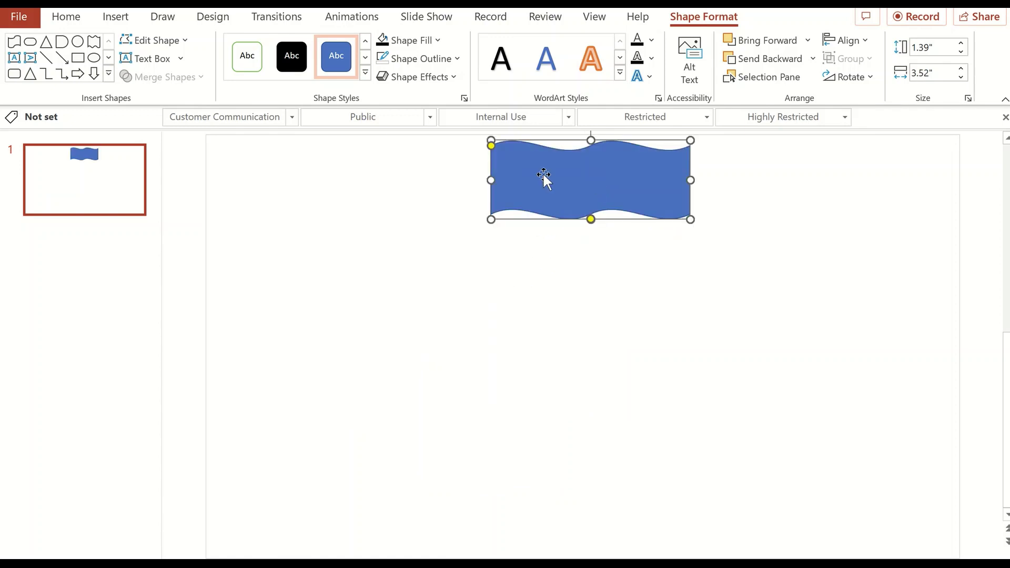
drag(490, 179, 471, 179)
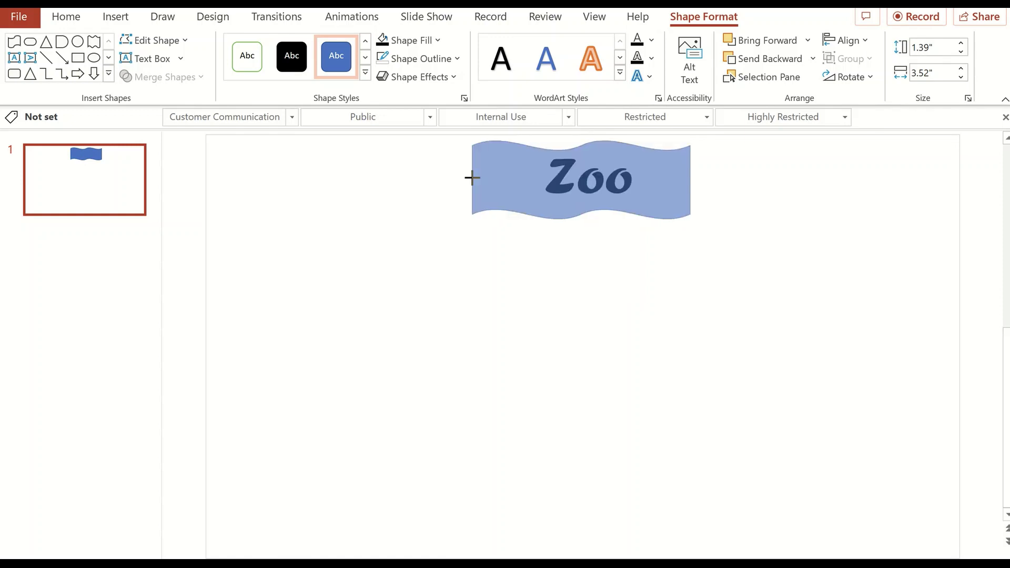
Give the banner no fill and a black 4½ pt outline, then widen it further.
click(419, 40)
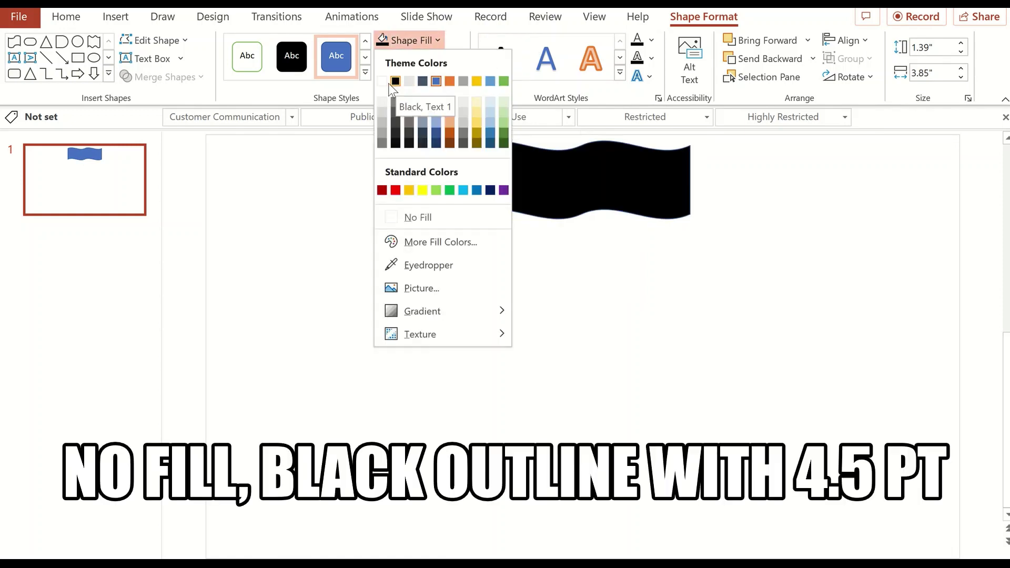
click(419, 219)
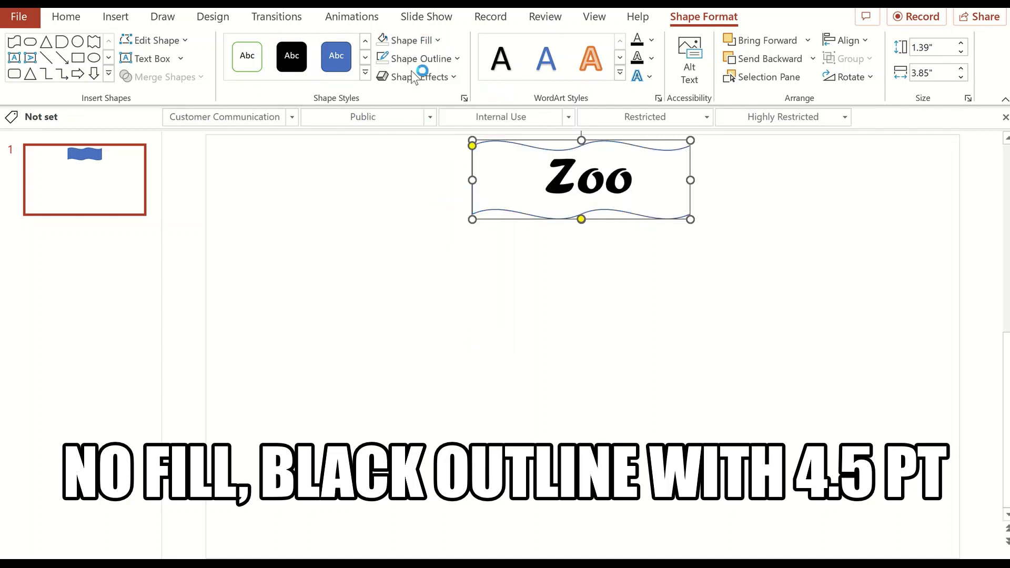
click(418, 59)
click(400, 96)
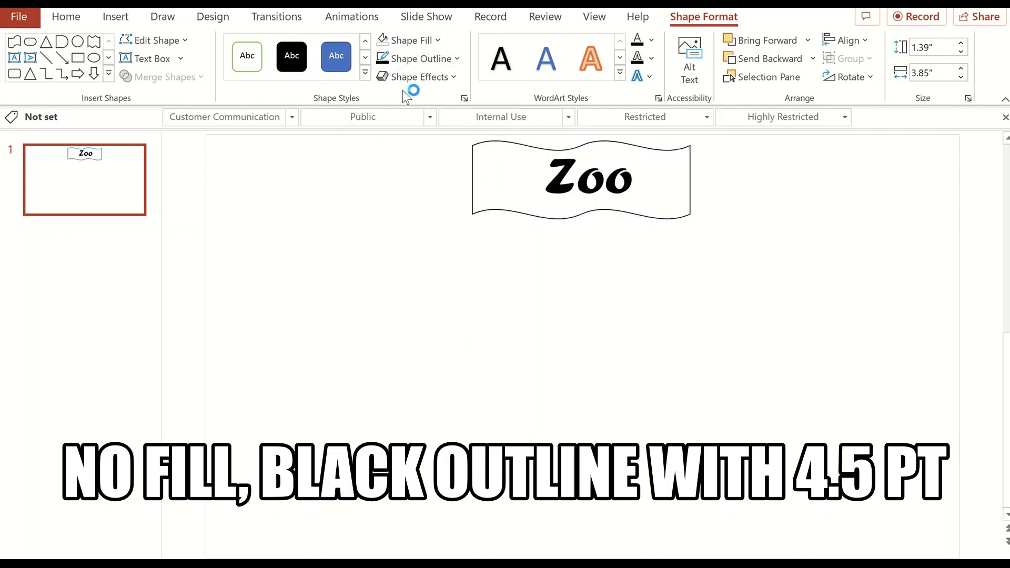
click(423, 59)
mouse_move(442, 306)
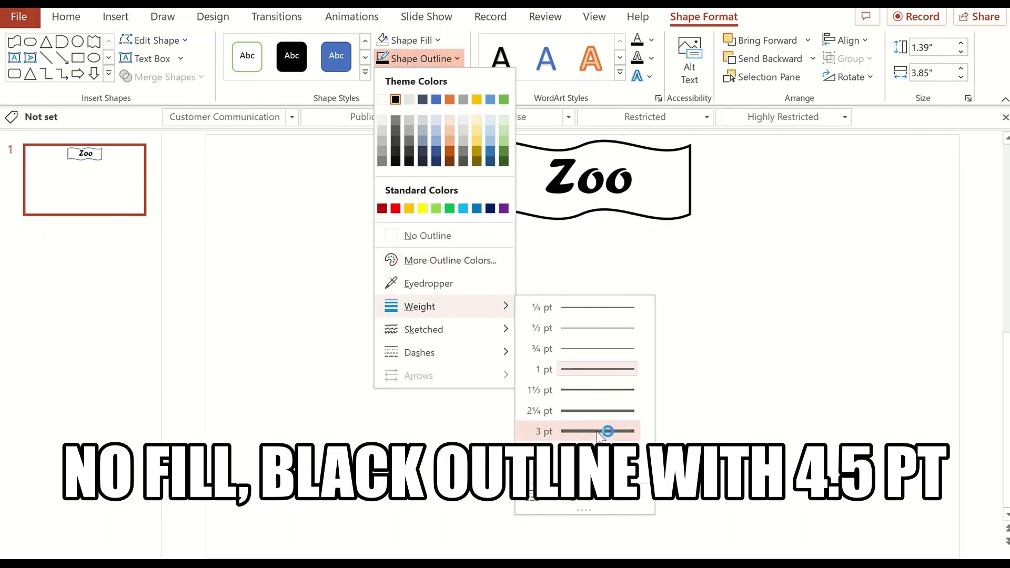
click(608, 444)
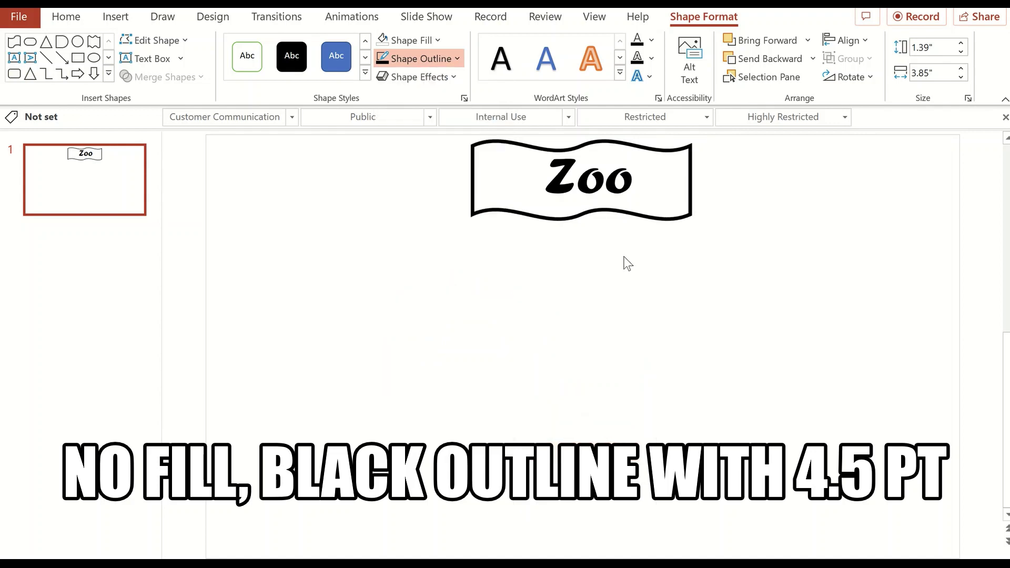
drag(689, 181, 709, 181)
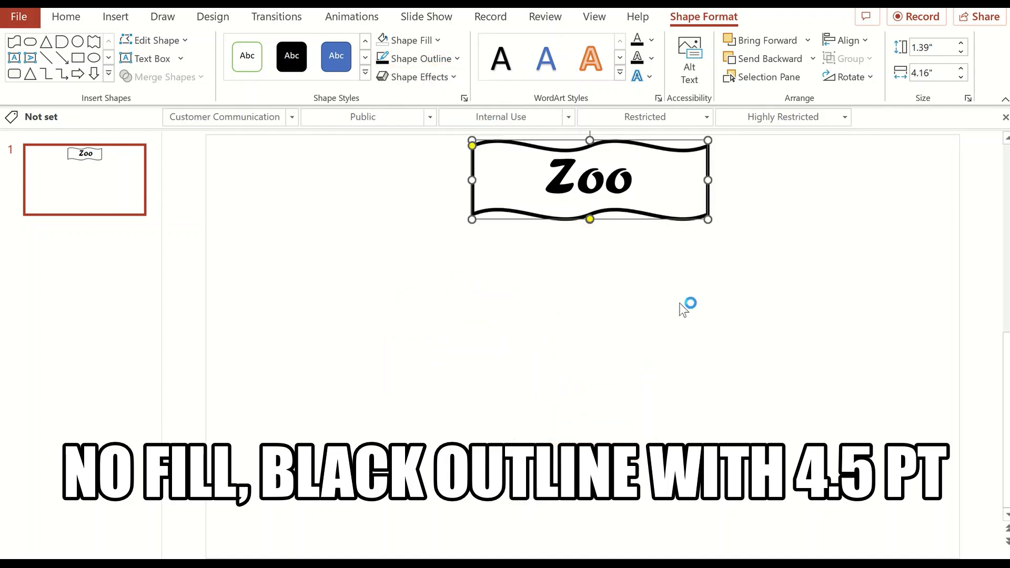
click(665, 265)
Draw a circle in the slide's top-left corner and apply the solid black style.
click(293, 72)
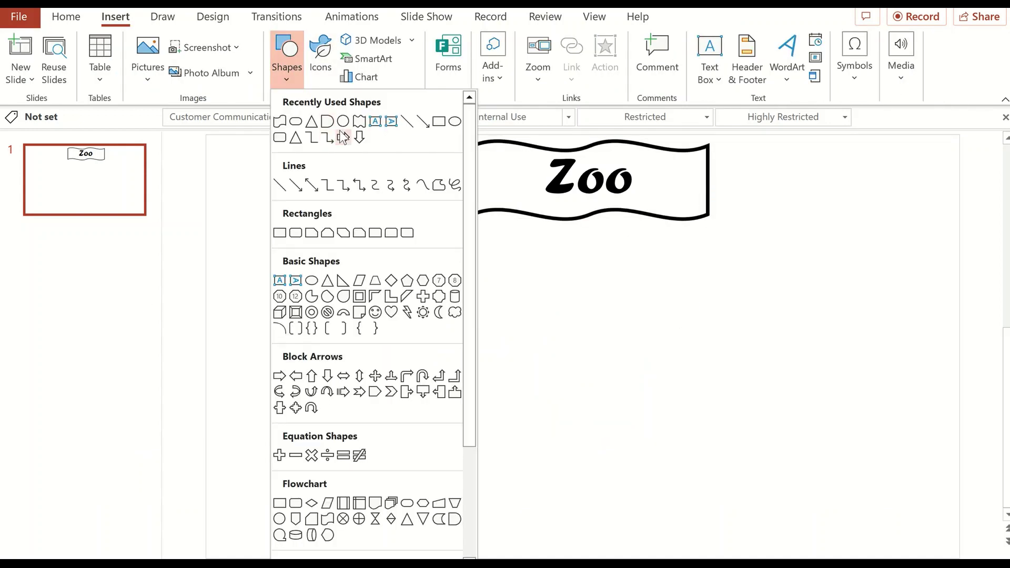
click(344, 122)
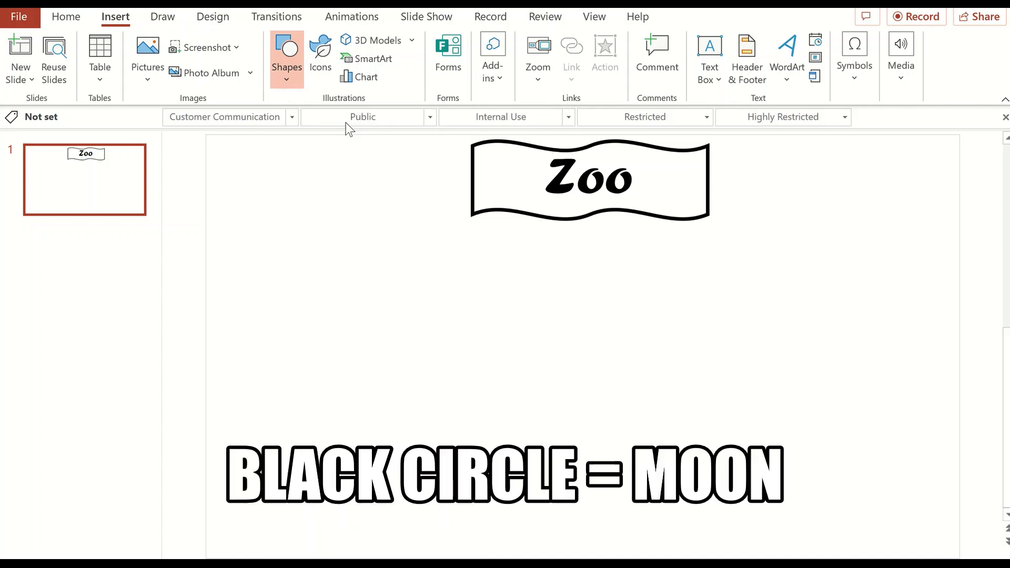
drag(242, 166, 338, 258)
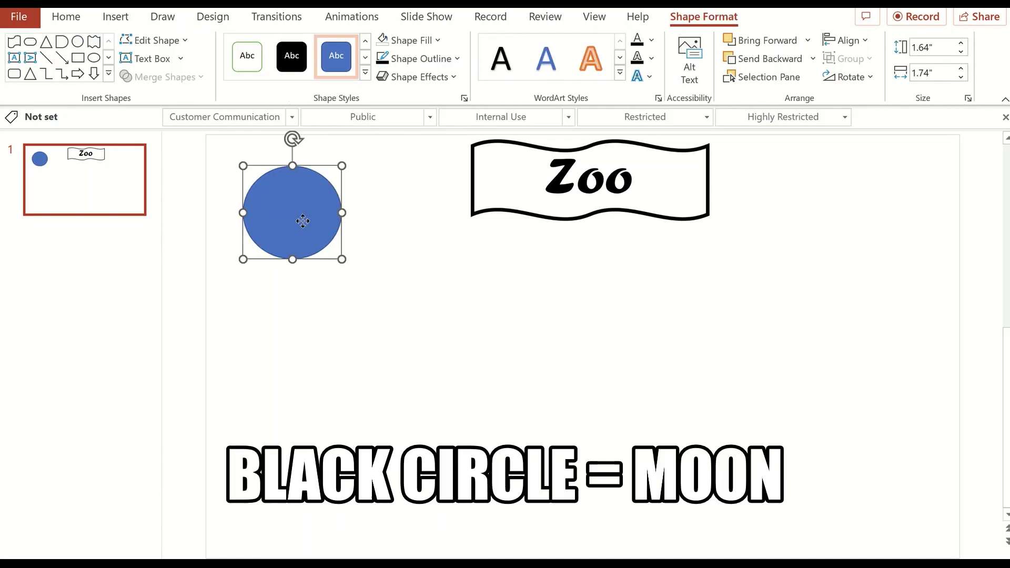
drag(308, 228, 276, 199)
click(303, 52)
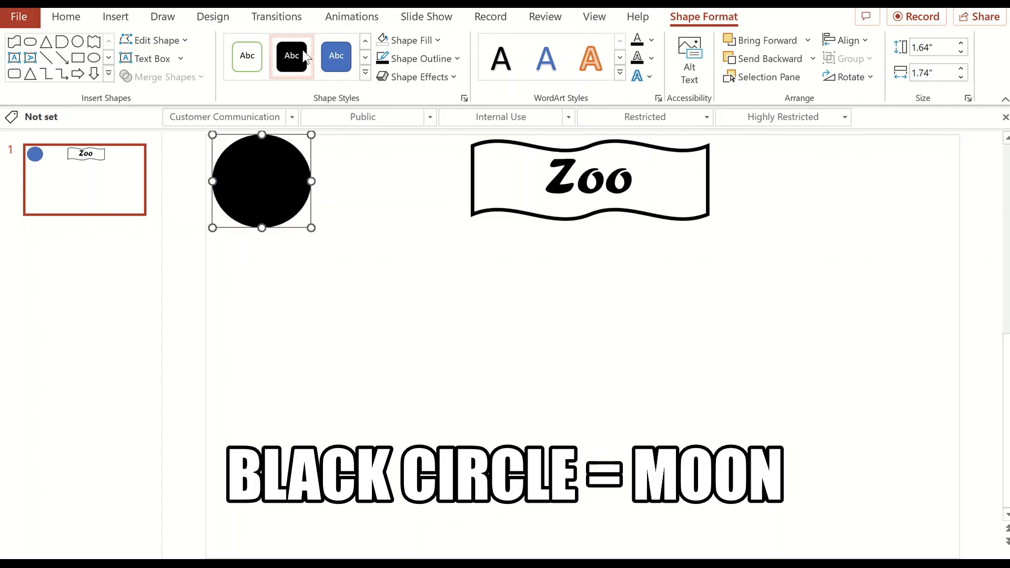
click(403, 193)
click(115, 16)
click(148, 67)
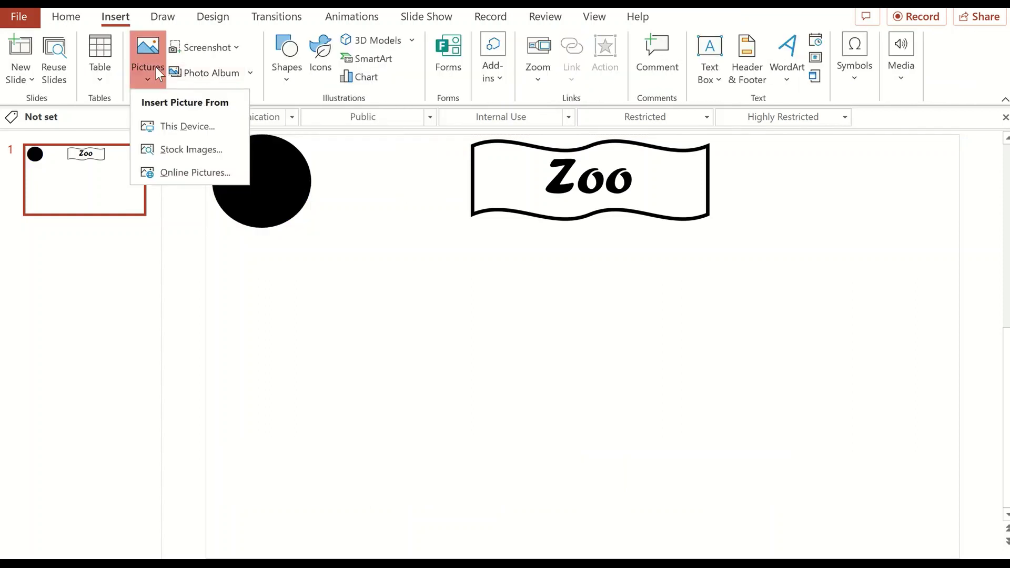
Search the stock images for 'animal' and show the Icons results.
click(191, 149)
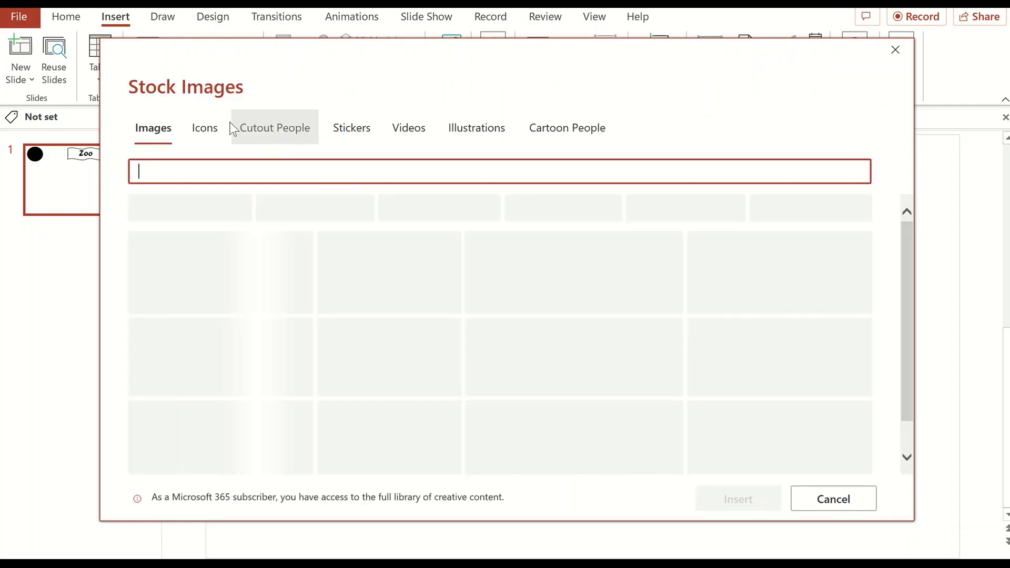
text(ani)
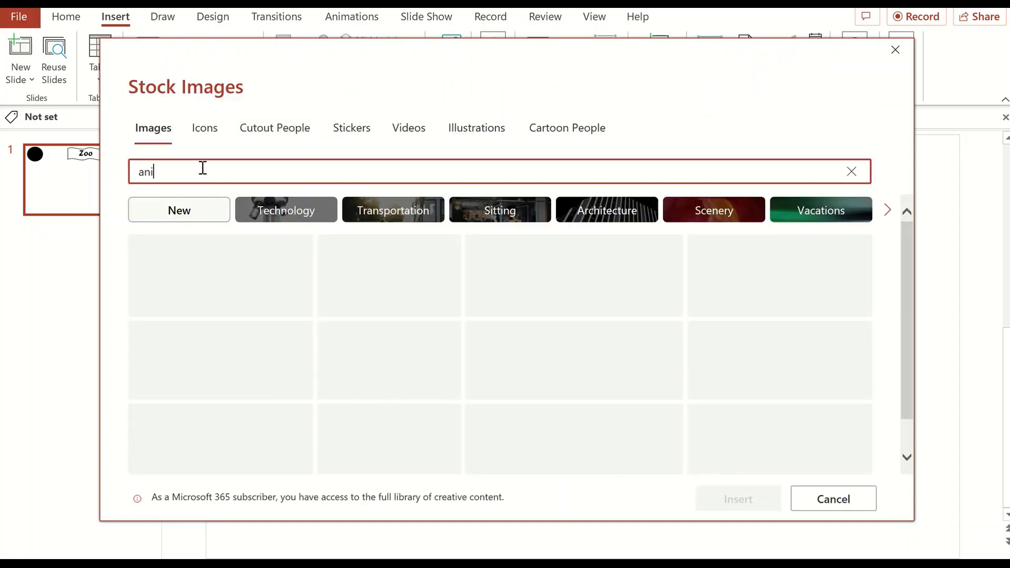
text(mal)
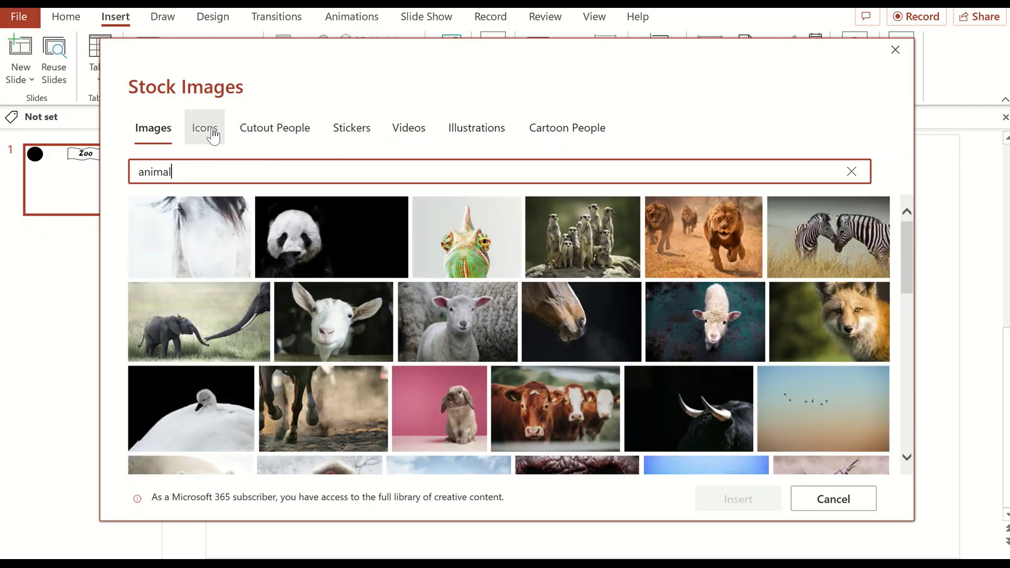
click(207, 131)
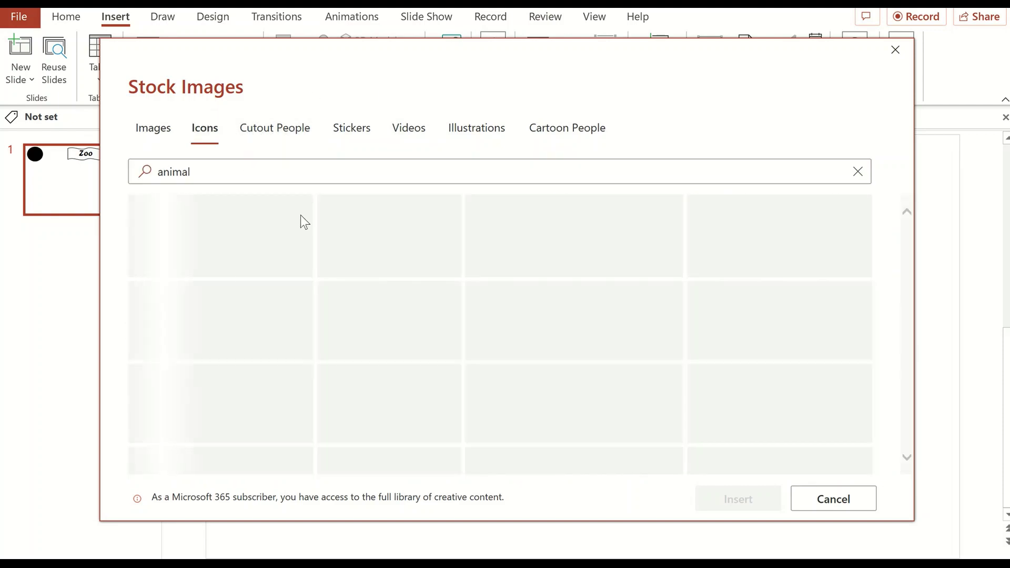
Tick the squirrel and bats icons while browsing the animal icon grid.
scroll(315, 348, down, 1)
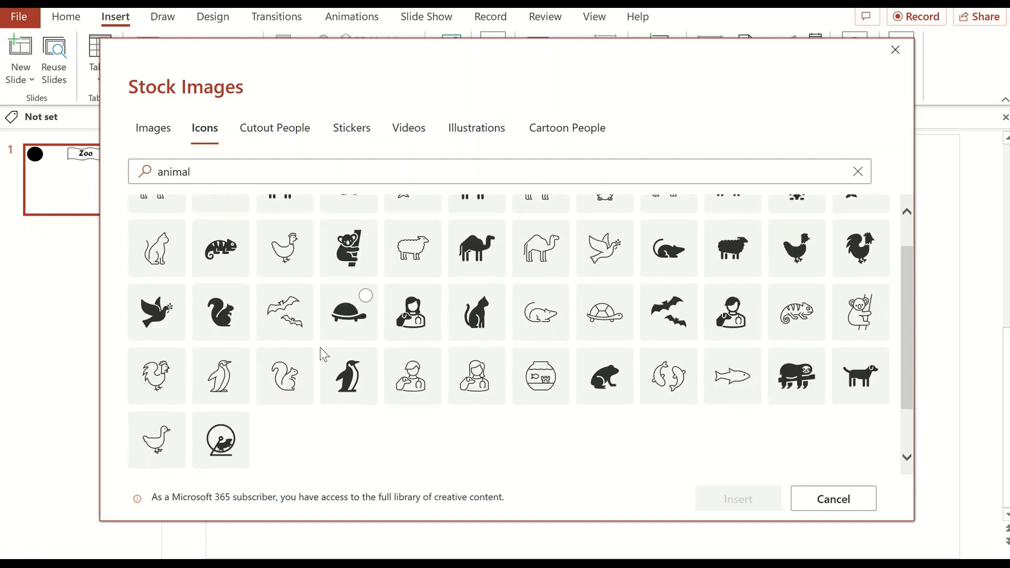
click(231, 307)
scroll(446, 347, down, 2)
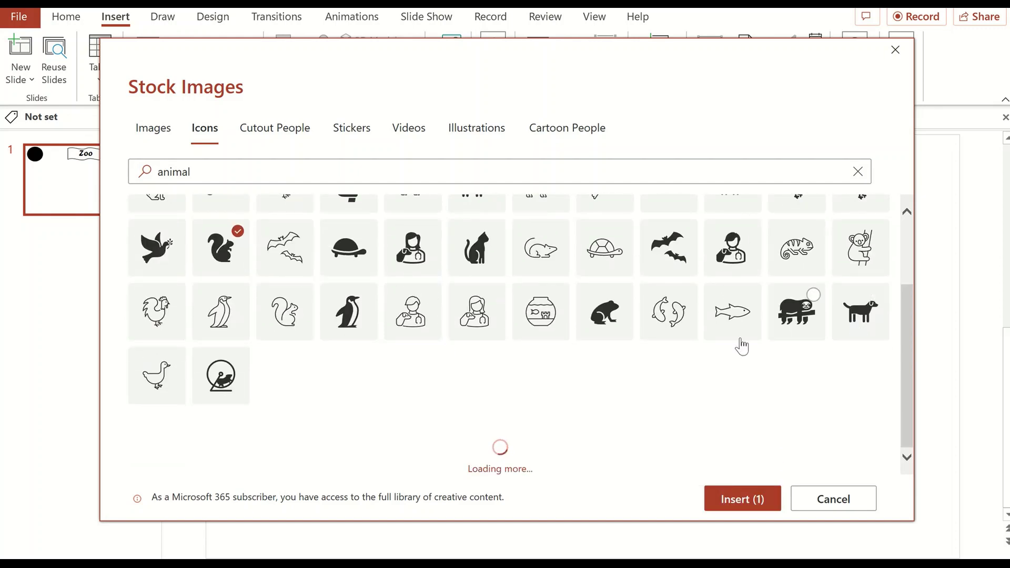
click(686, 231)
scroll(601, 390, down, 1)
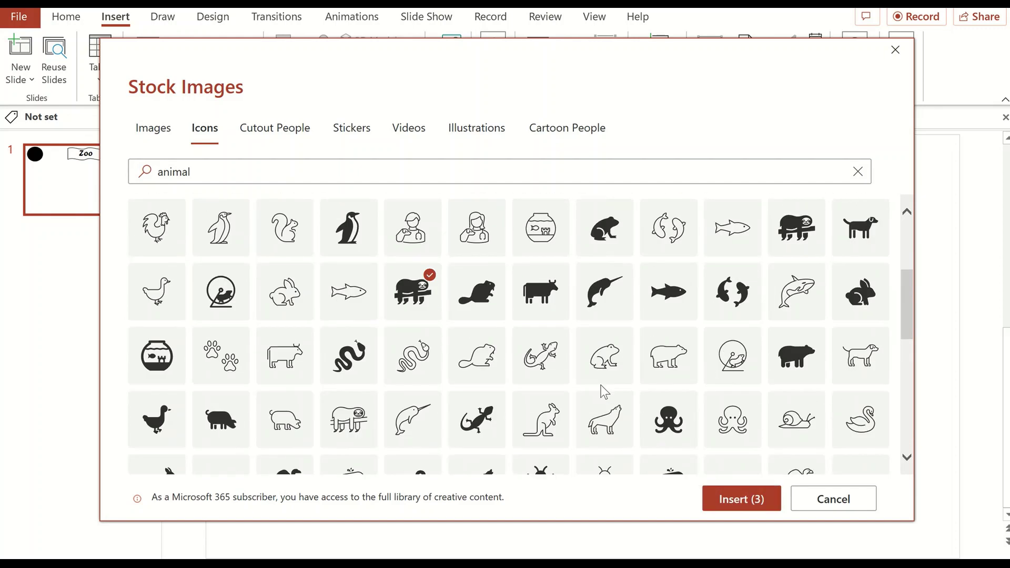
scroll(601, 390, down, 1)
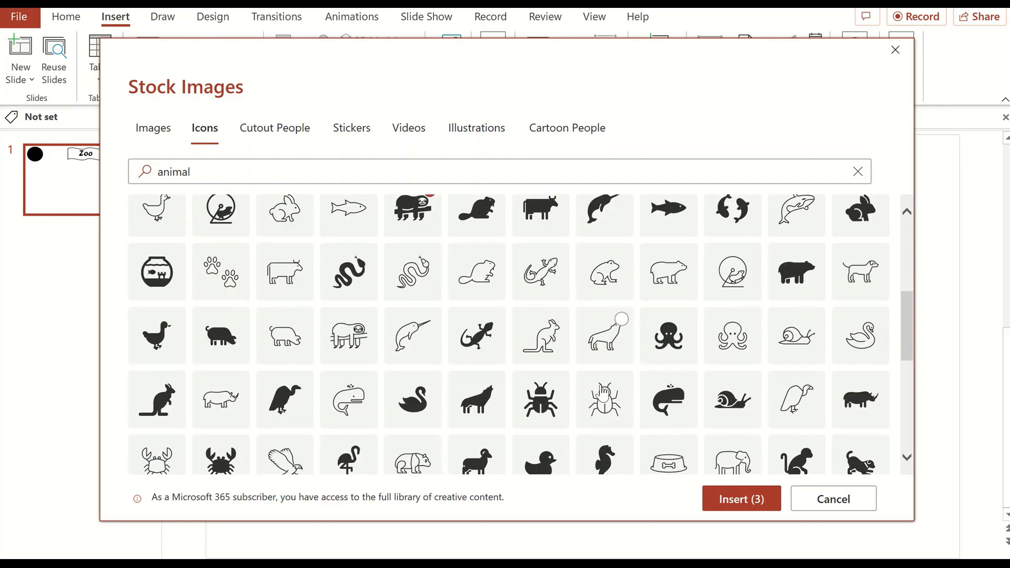
scroll(603, 394, down, 1)
scroll(602, 393, down, 1)
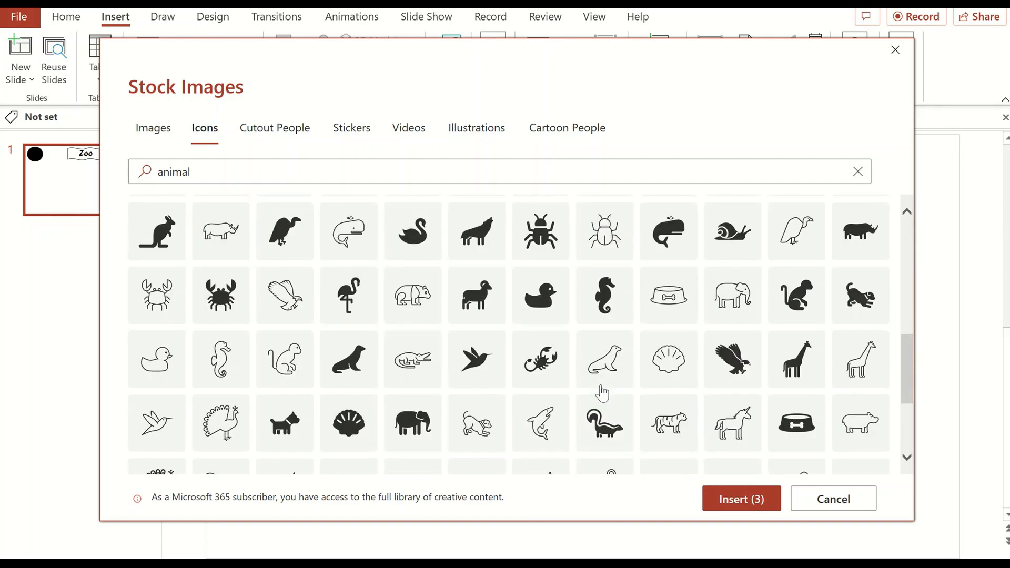
scroll(602, 392, down, 1)
scroll(786, 304, down, 1)
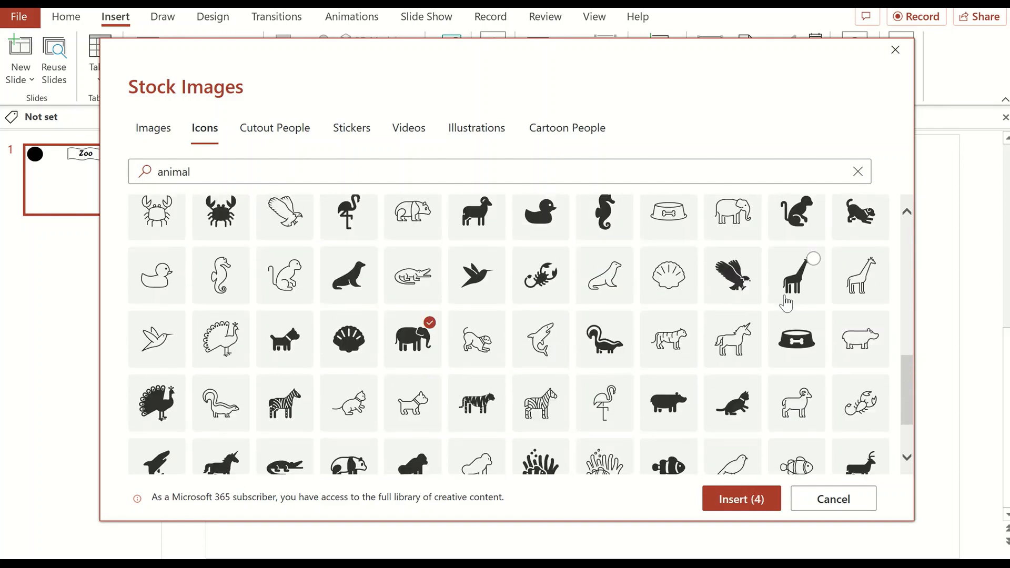
scroll(786, 303, down, 2)
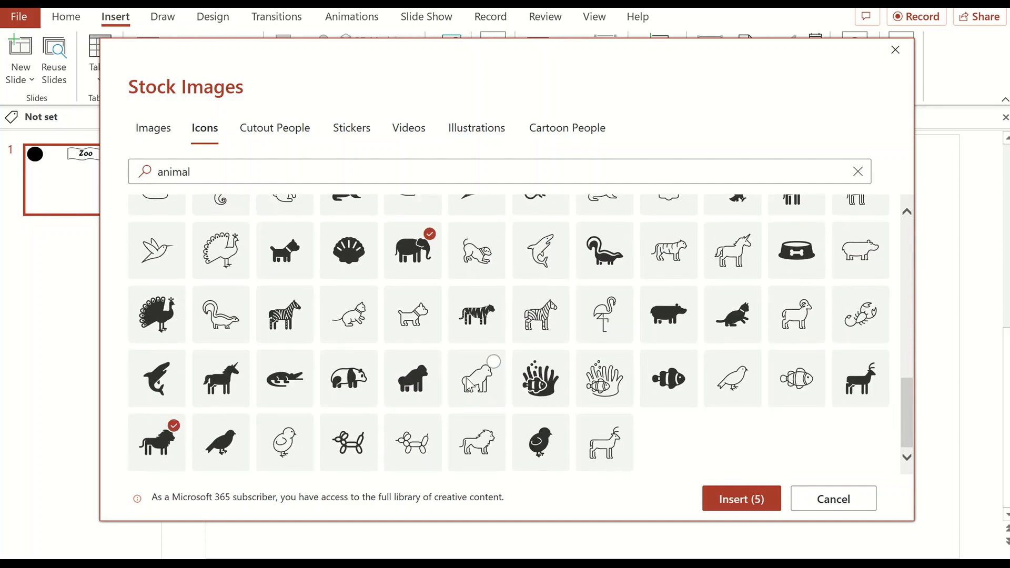
scroll(467, 383, up, 1)
scroll(466, 384, up, 1)
scroll(467, 384, up, 2)
scroll(467, 385, up, 1)
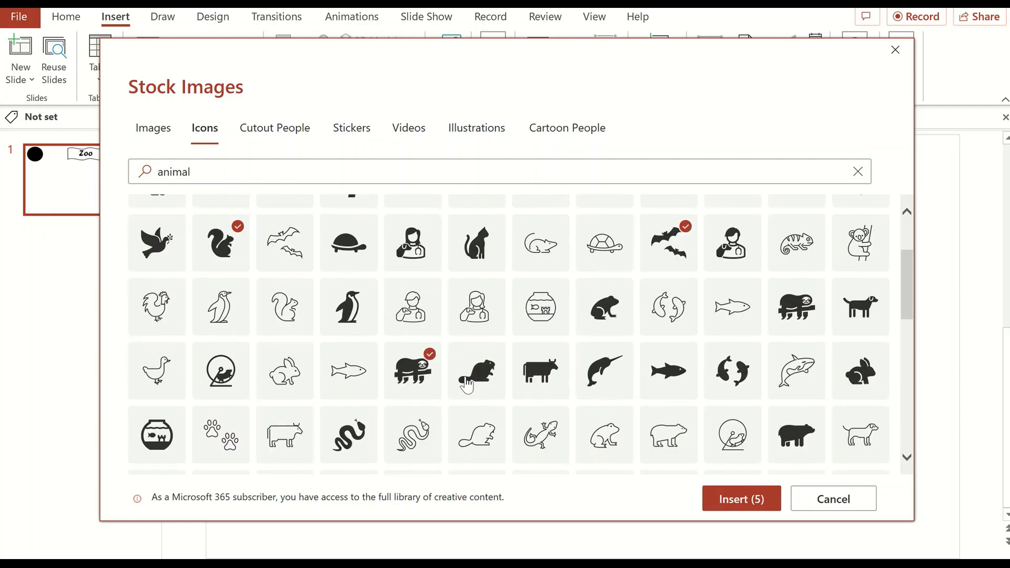
scroll(466, 385, up, 1)
scroll(467, 385, up, 1)
Insert the chosen animal icons and spread them out on the right side.
click(741, 498)
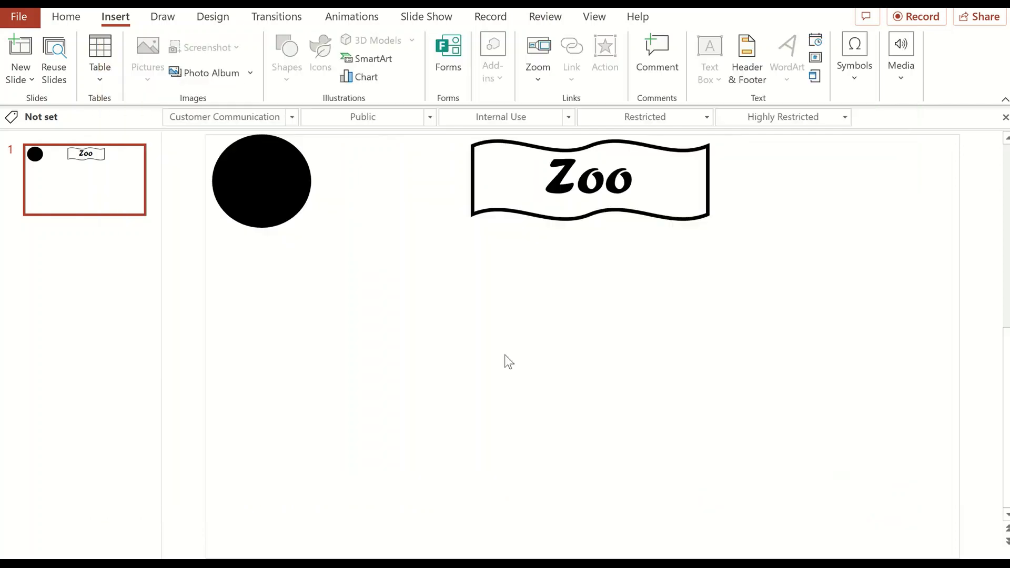
mouse_move(644, 391)
mouse_down()
mouse_move(909, 288)
mouse_move(675, 292)
mouse_move(784, 305)
mouse_up()
click(789, 343)
mouse_move(893, 286)
mouse_down()
mouse_move(817, 316)
mouse_move(926, 316)
mouse_up()
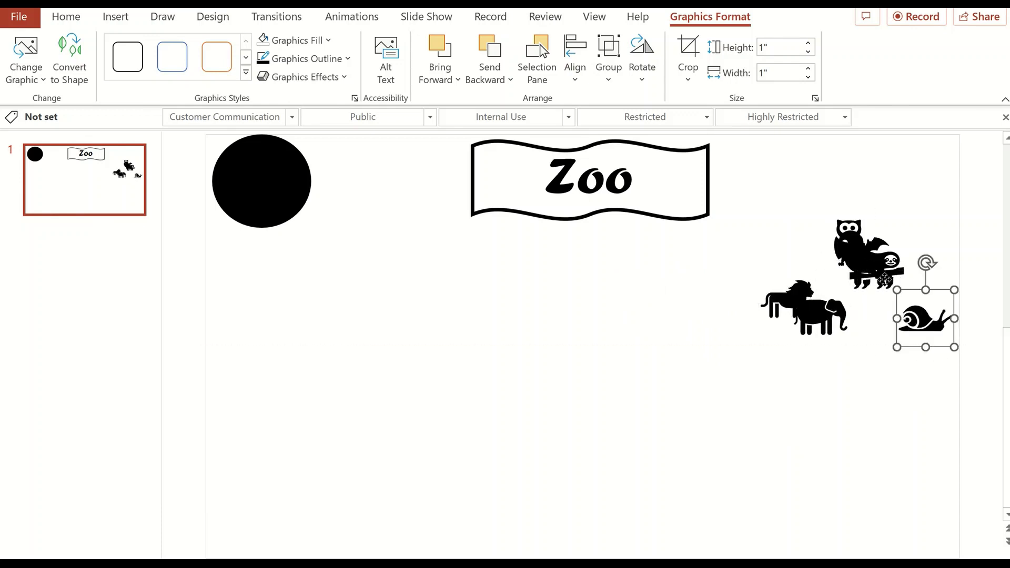
mouse_move(888, 263)
mouse_down()
mouse_move(873, 316)
mouse_move(894, 290)
mouse_up()
drag(849, 248, 834, 270)
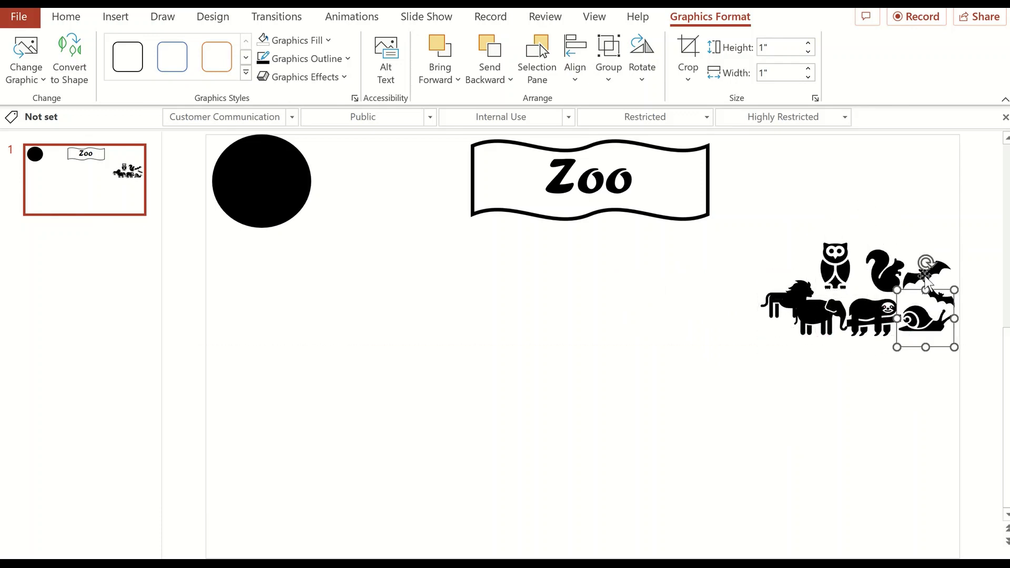
Move the bats beside the black moon and add resized duplicate bat copies.
drag(926, 276, 338, 152)
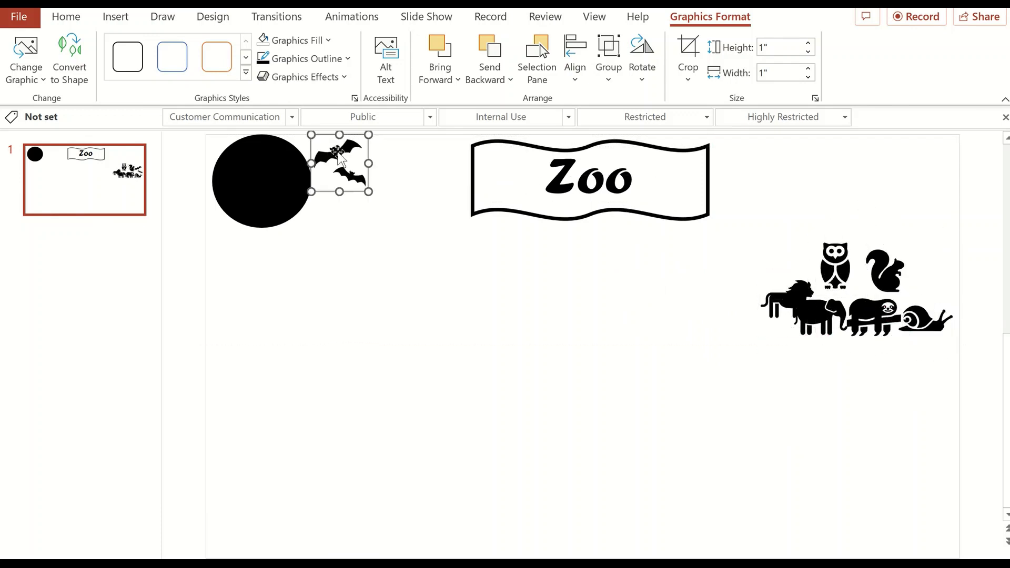
key(ctrl+d)
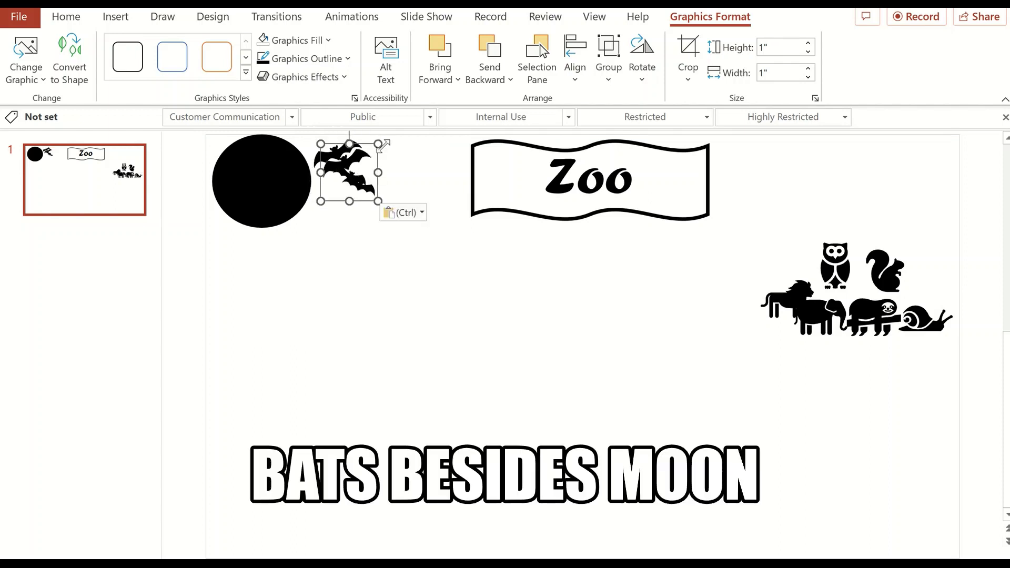
drag(325, 171, 372, 184)
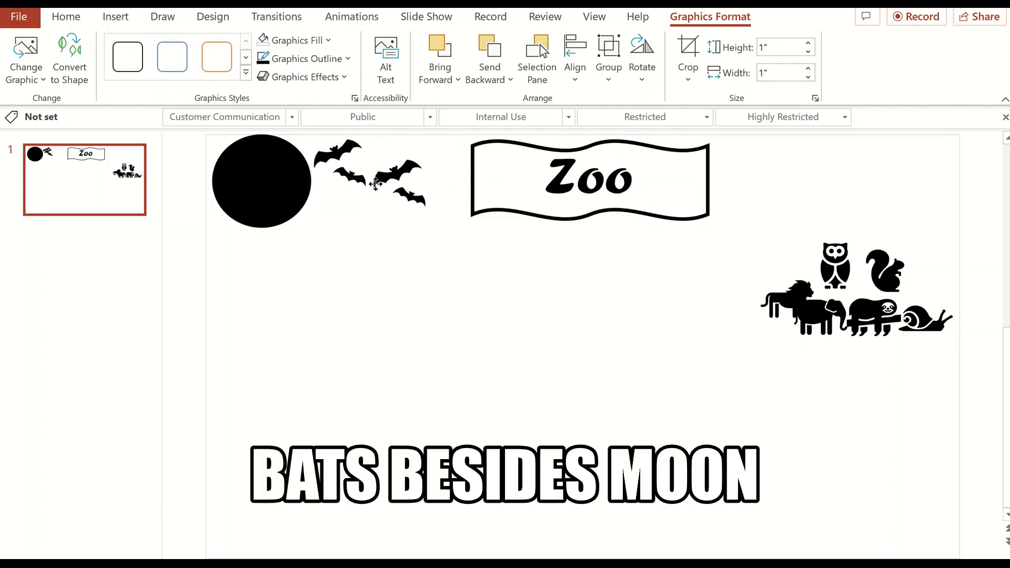
drag(480, 179, 343, 179)
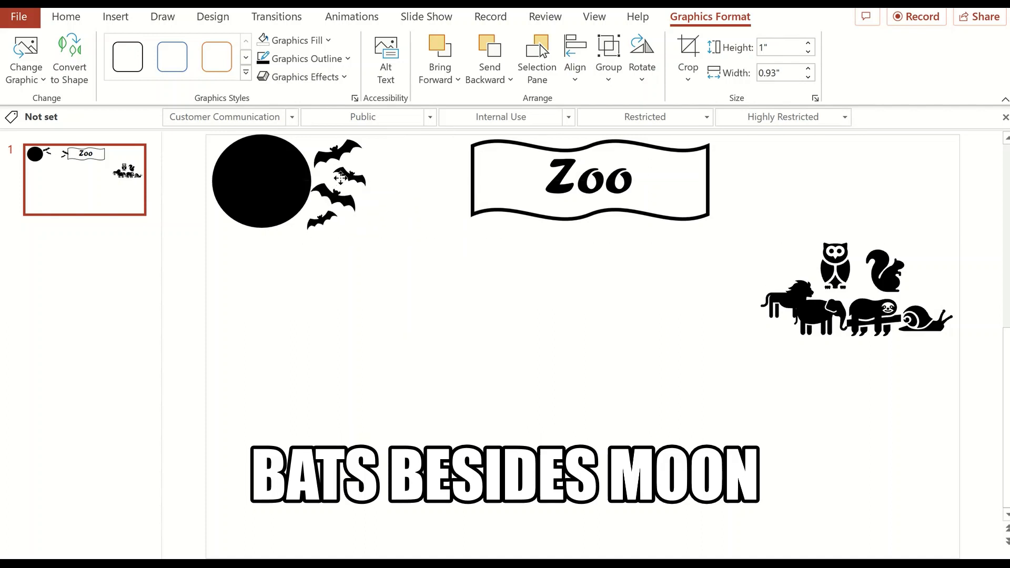
click(416, 188)
key(ctrl+v)
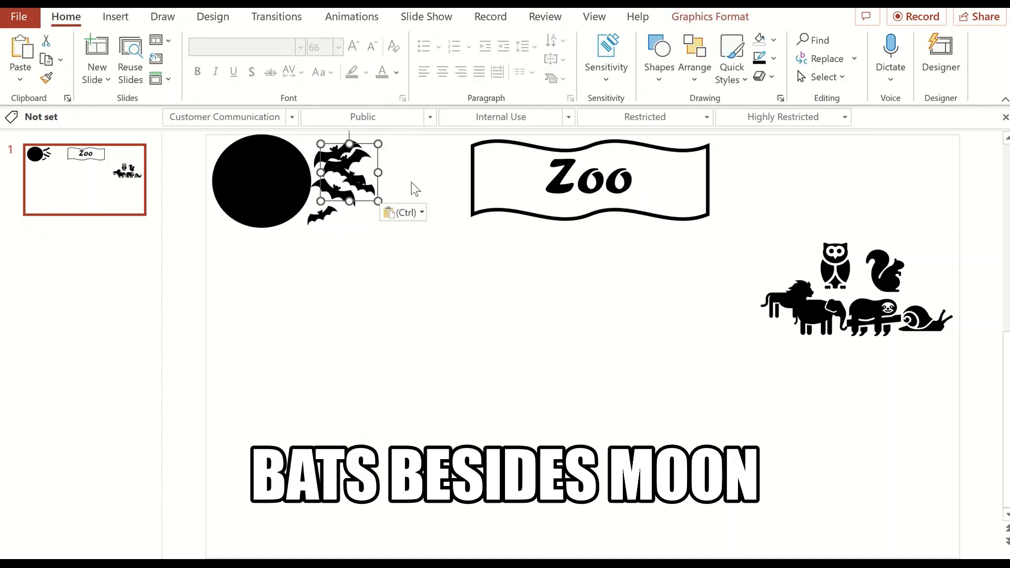
mouse_move(377, 201)
mouse_down()
mouse_move(361, 186)
mouse_move(386, 168)
mouse_up()
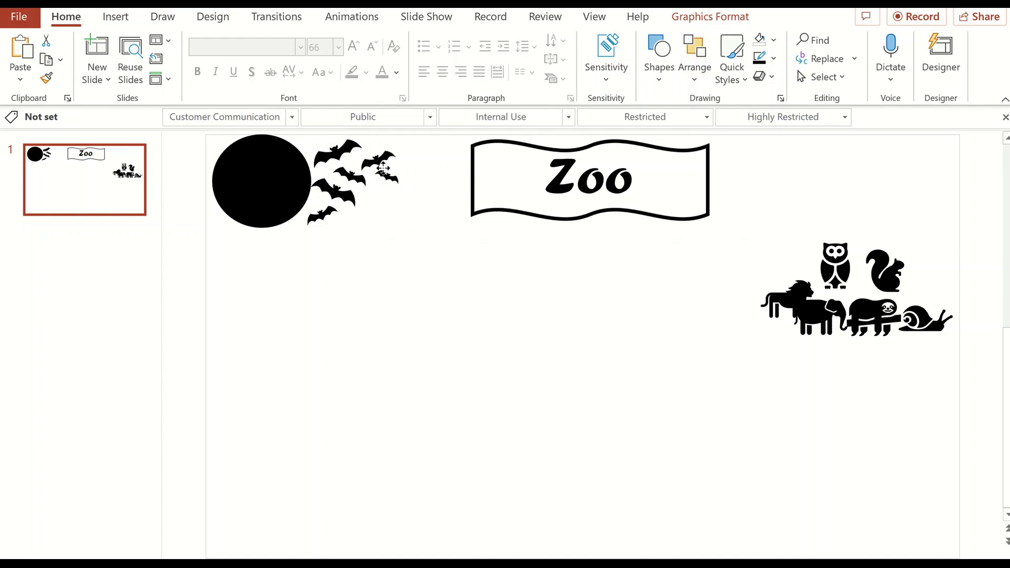
click(424, 270)
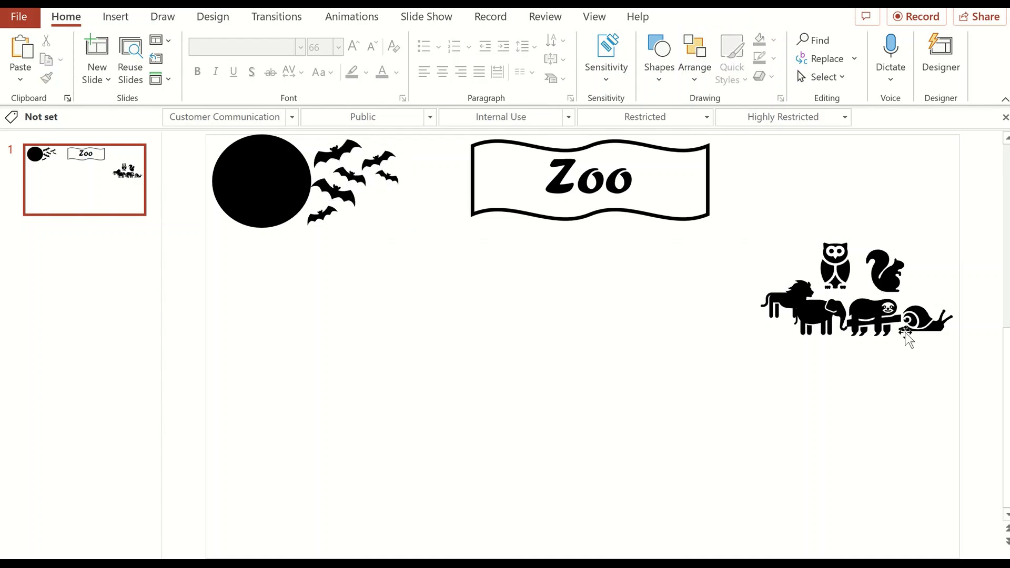
Move the Zoo banner slightly down.
click(560, 153)
click(555, 158)
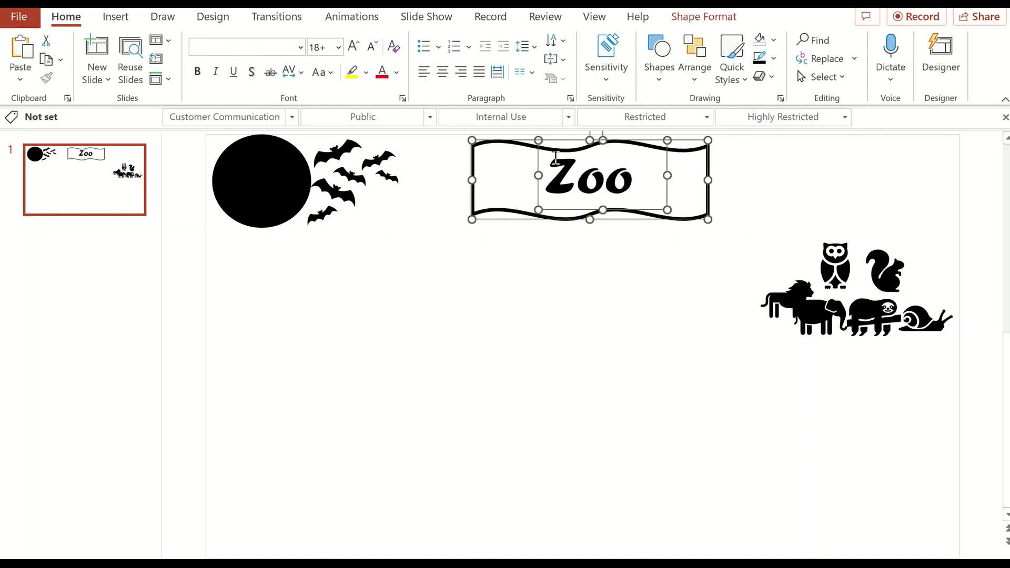
drag(552, 153, 541, 171)
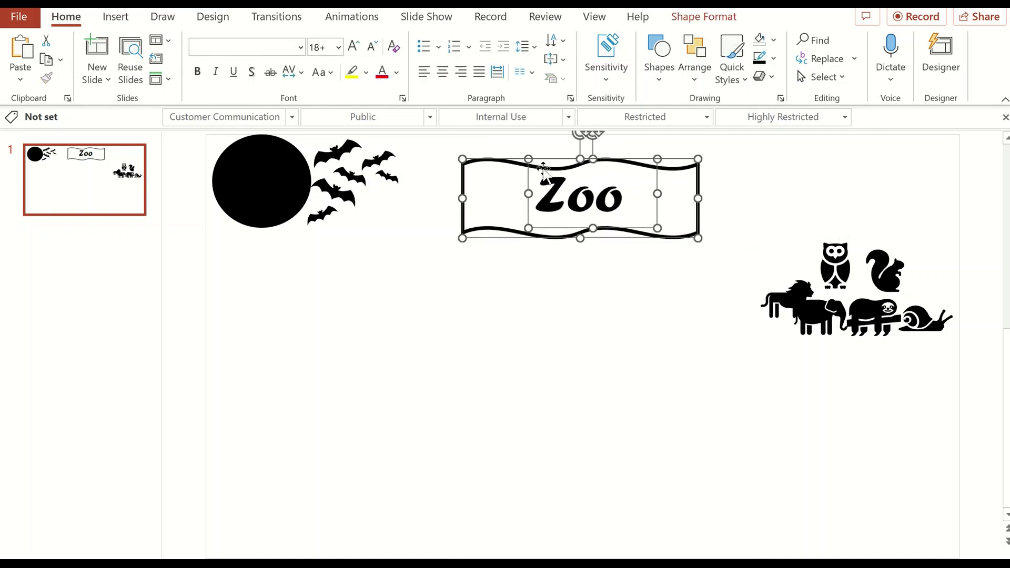
Perch the snail on top of the Zoo banner.
click(915, 337)
drag(914, 332, 544, 158)
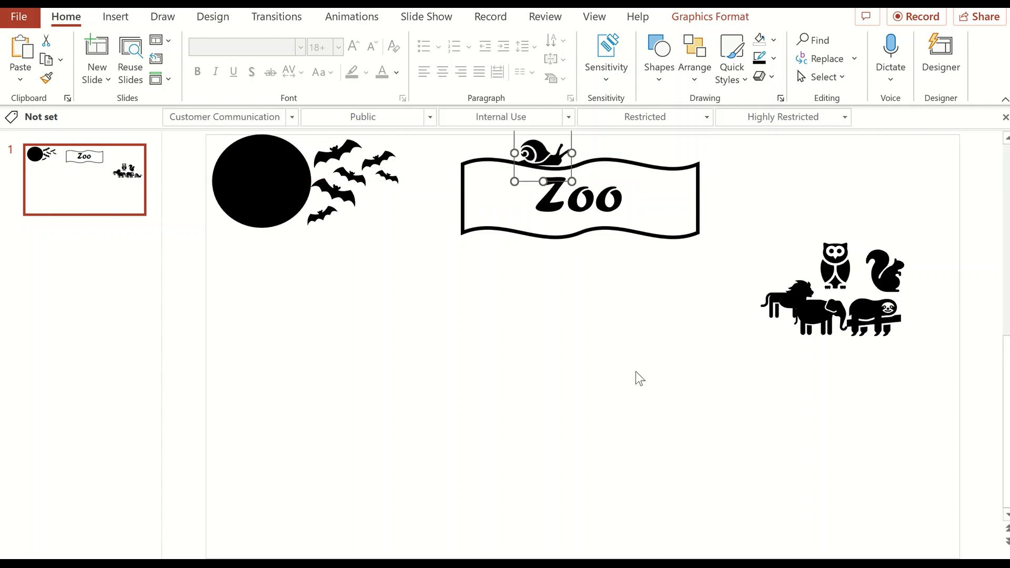
click(642, 388)
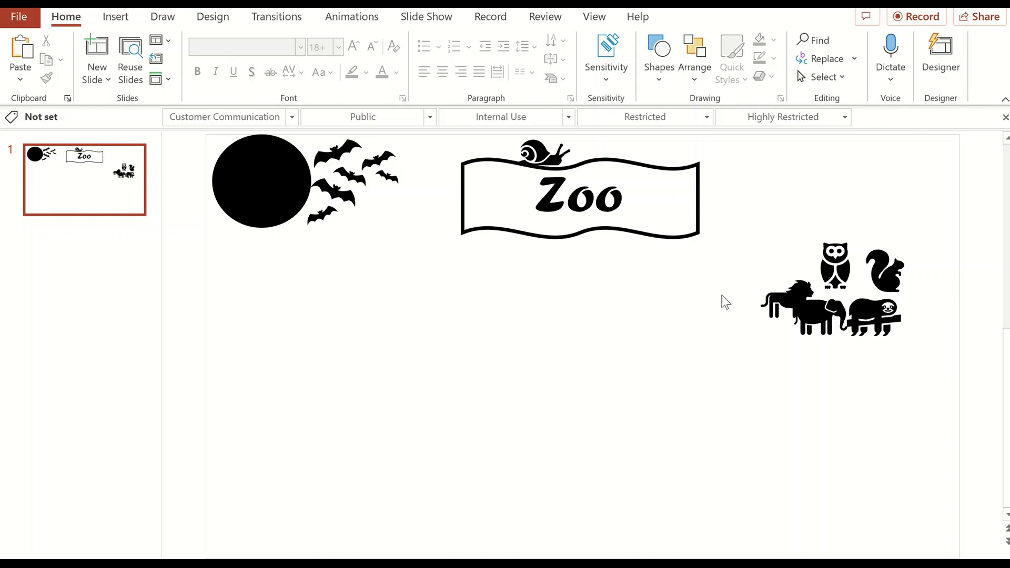
Move the sloth below the moon, enlarge it, and add a tilted copy.
drag(861, 318, 244, 291)
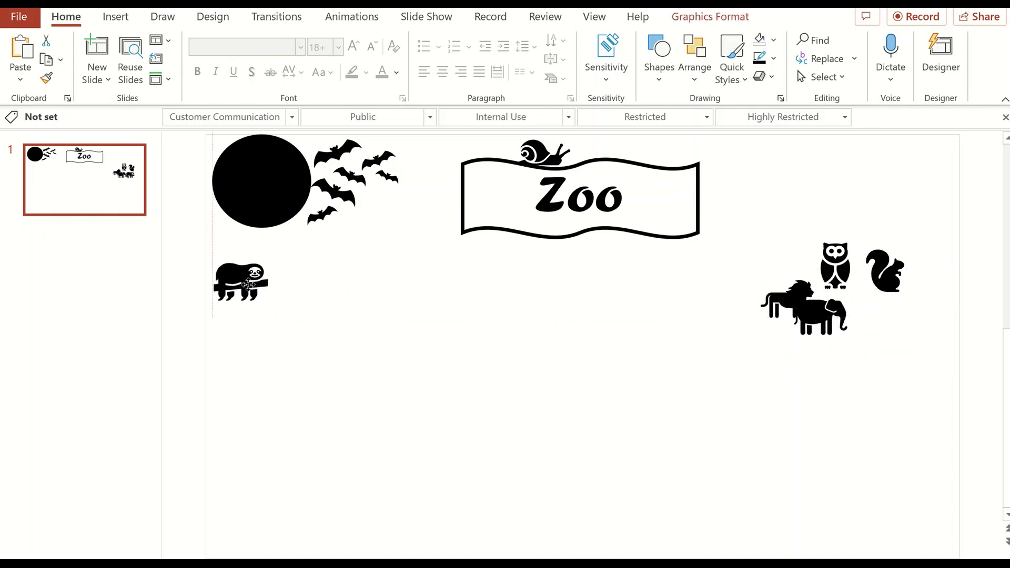
mouse_move(272, 322)
mouse_down()
mouse_move(294, 348)
mouse_move(268, 304)
mouse_move(361, 270)
mouse_up()
key(ctrl+d)
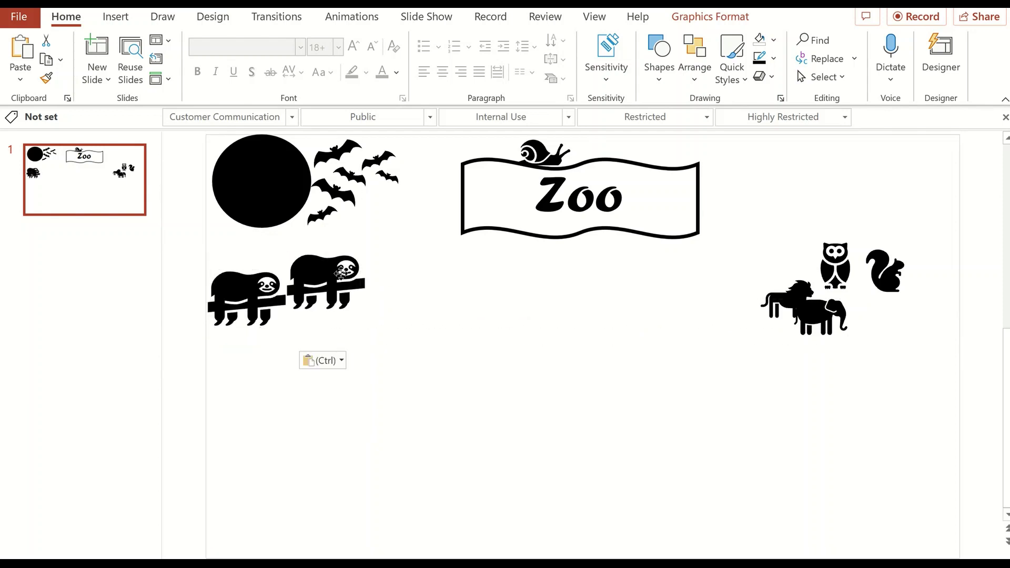
drag(327, 215, 313, 215)
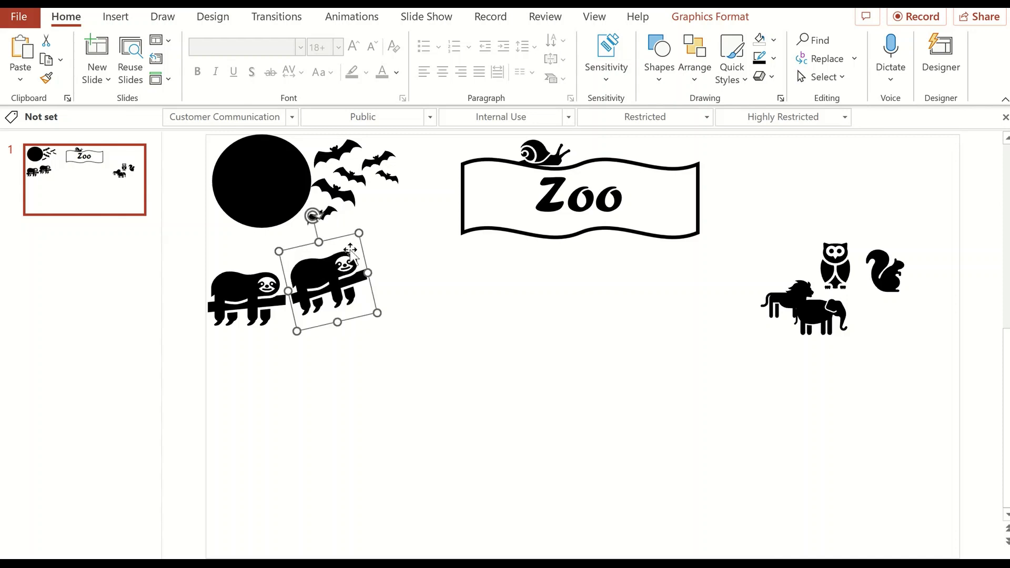
drag(341, 264, 332, 263)
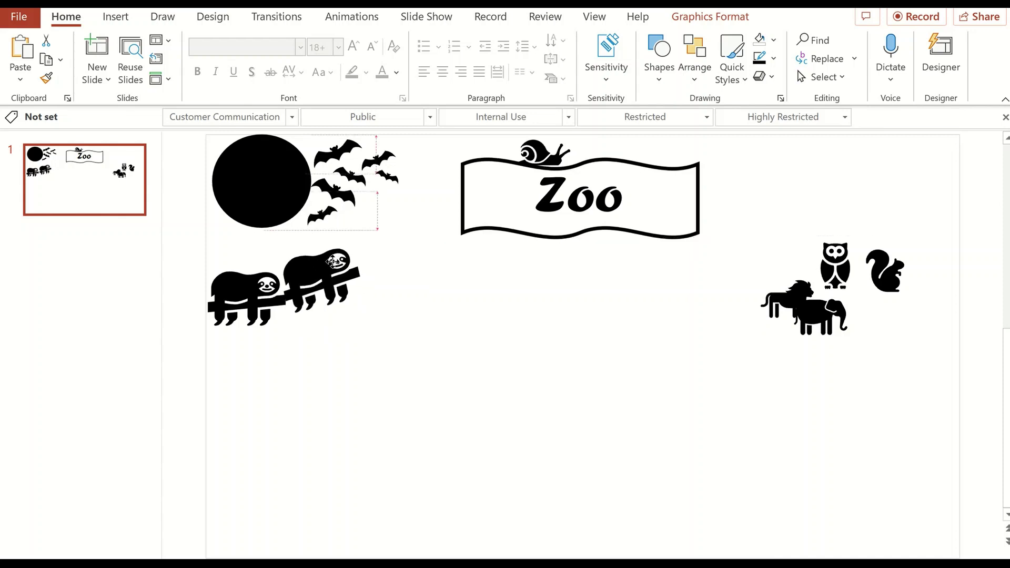
click(414, 289)
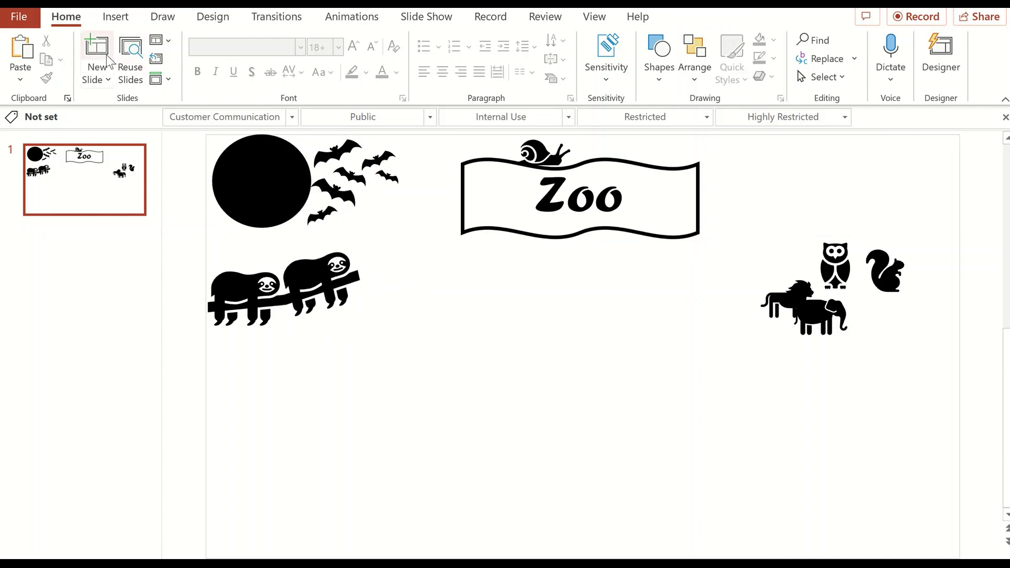
Draw a thick black pen line from the sloths' branch up to the banner and rightward.
click(114, 20)
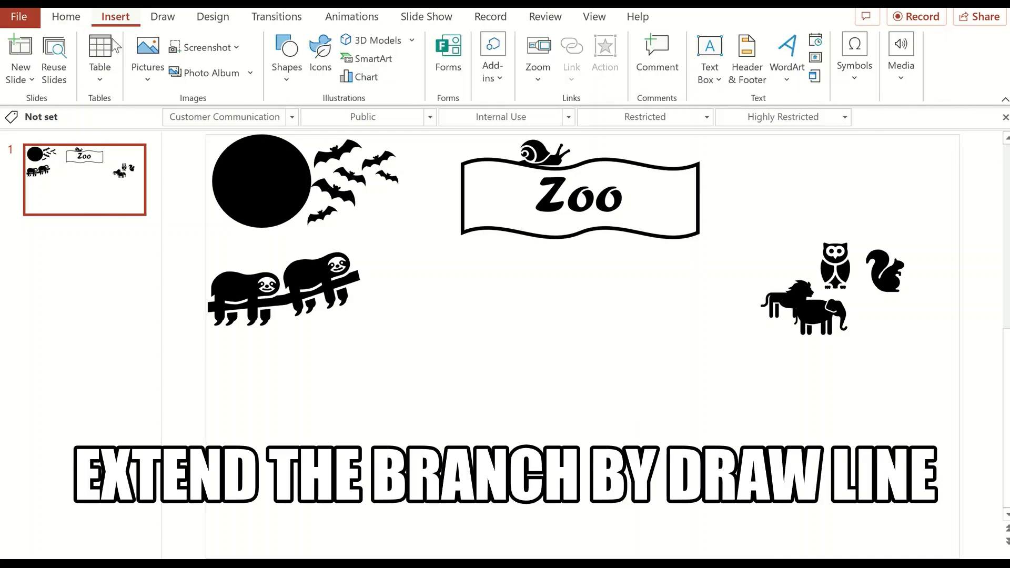
click(162, 16)
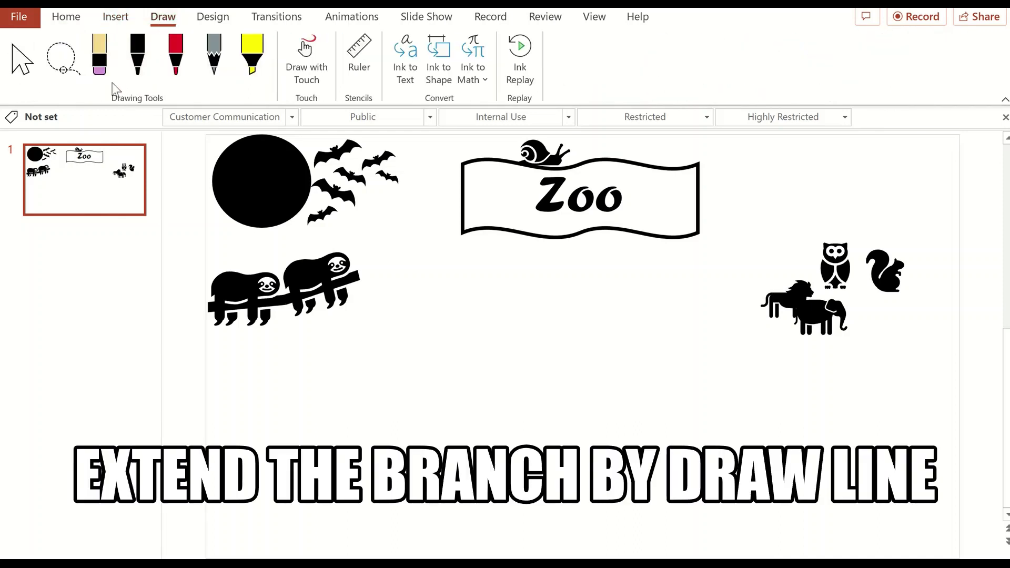
click(148, 75)
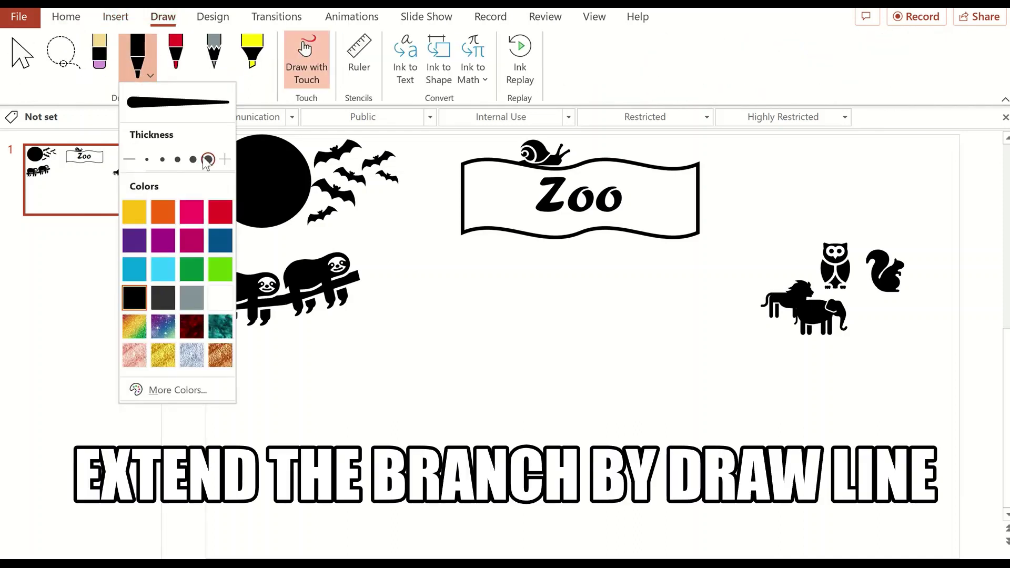
click(357, 284)
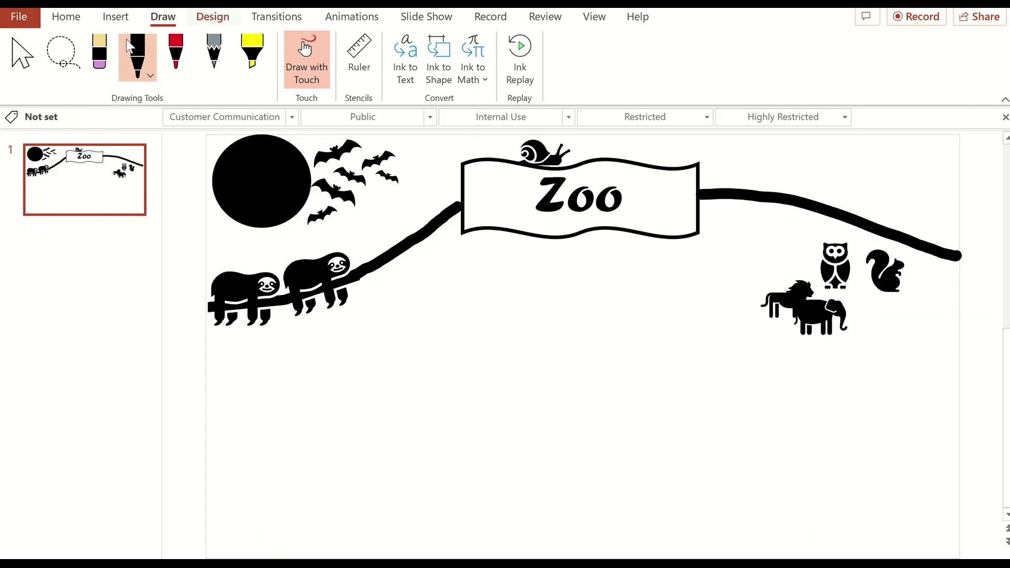
click(24, 55)
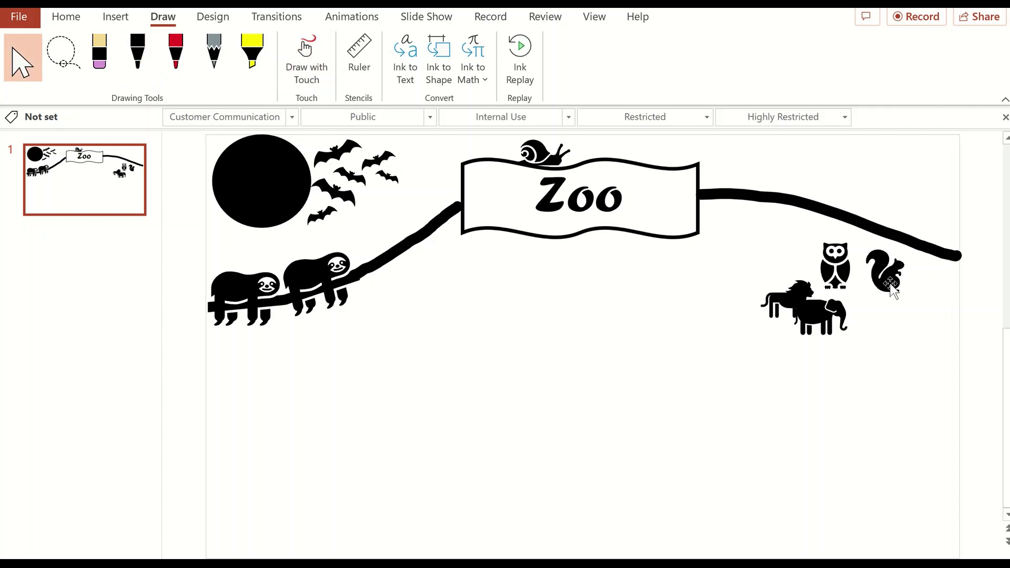
Move the squirrel onto the branch left of the banner, enlarge the tilted sloth, shrink the squirrel.
drag(890, 284, 434, 208)
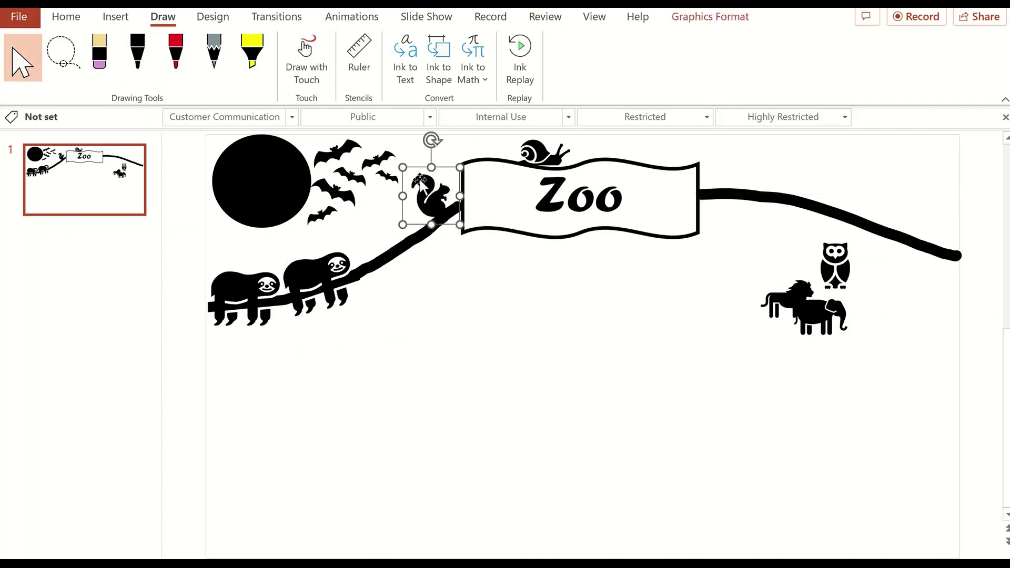
click(333, 277)
drag(353, 233, 358, 225)
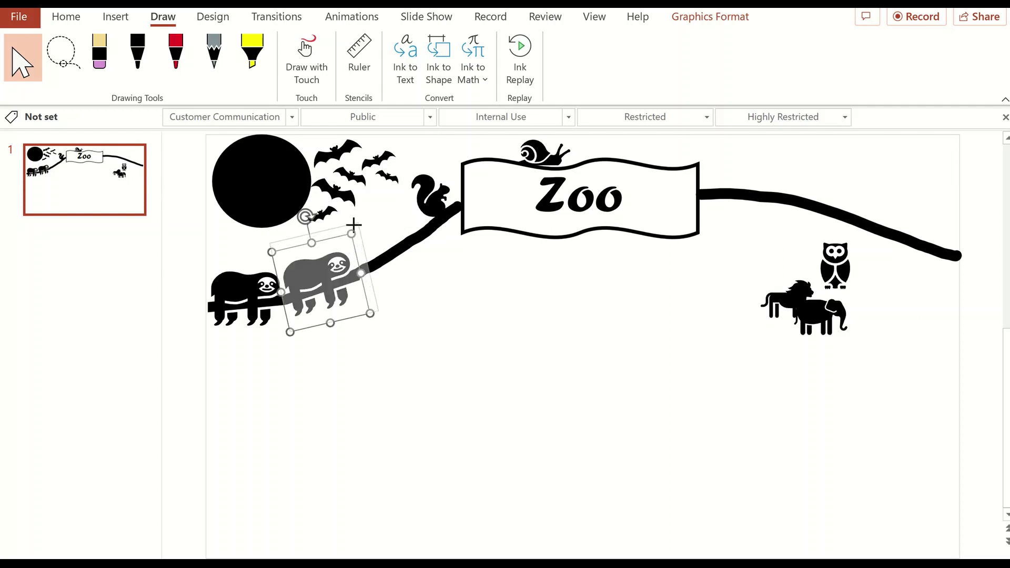
click(424, 298)
click(434, 203)
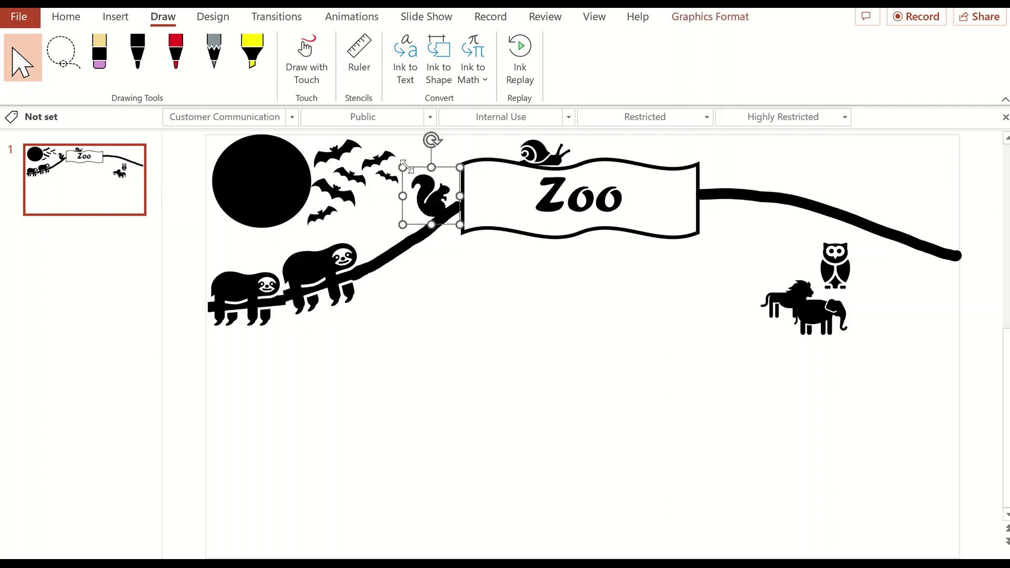
drag(403, 167, 410, 174)
click(497, 300)
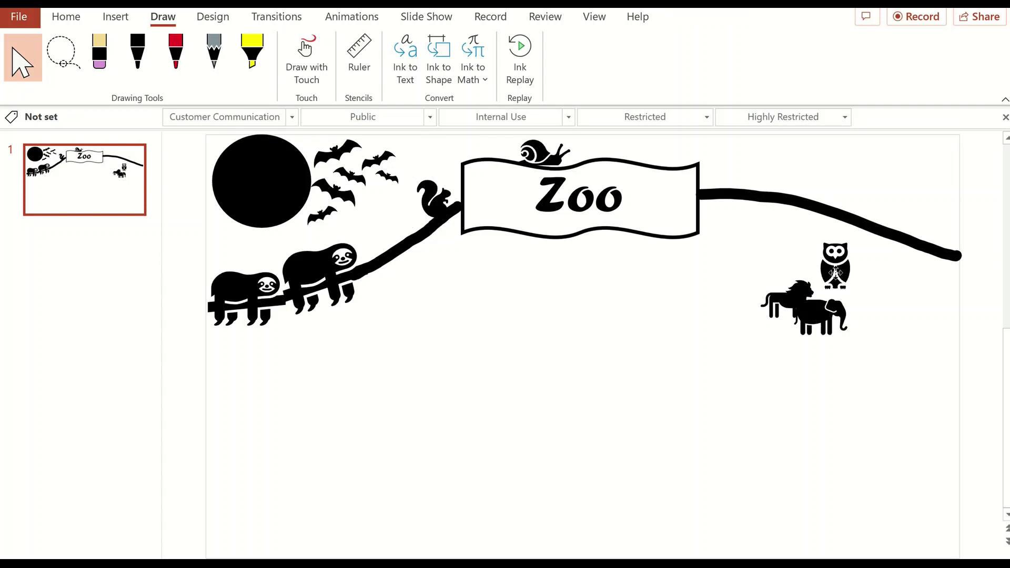
Move the owl onto the right branch and enlarge it.
drag(835, 272, 732, 177)
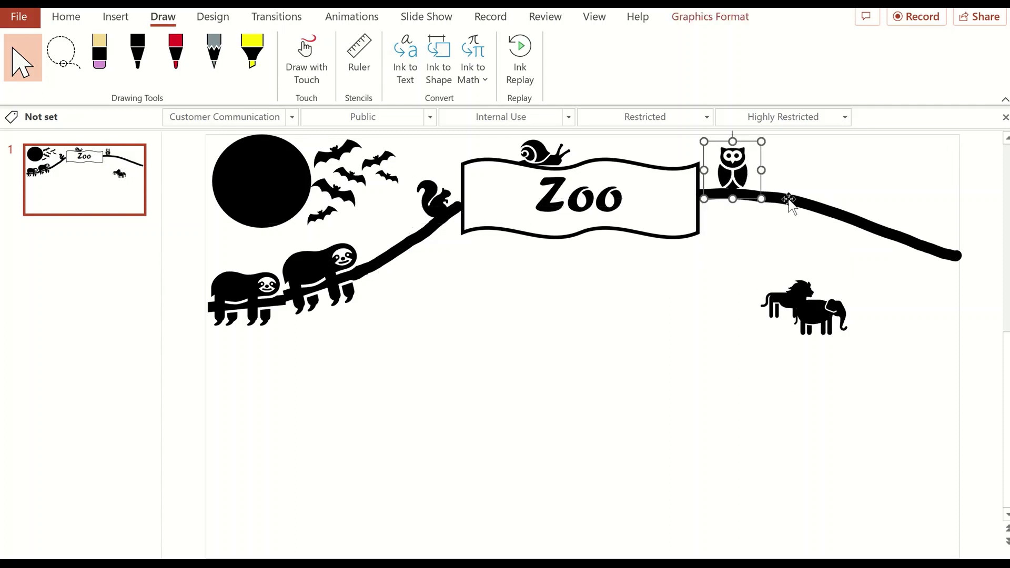
drag(789, 198, 789, 213)
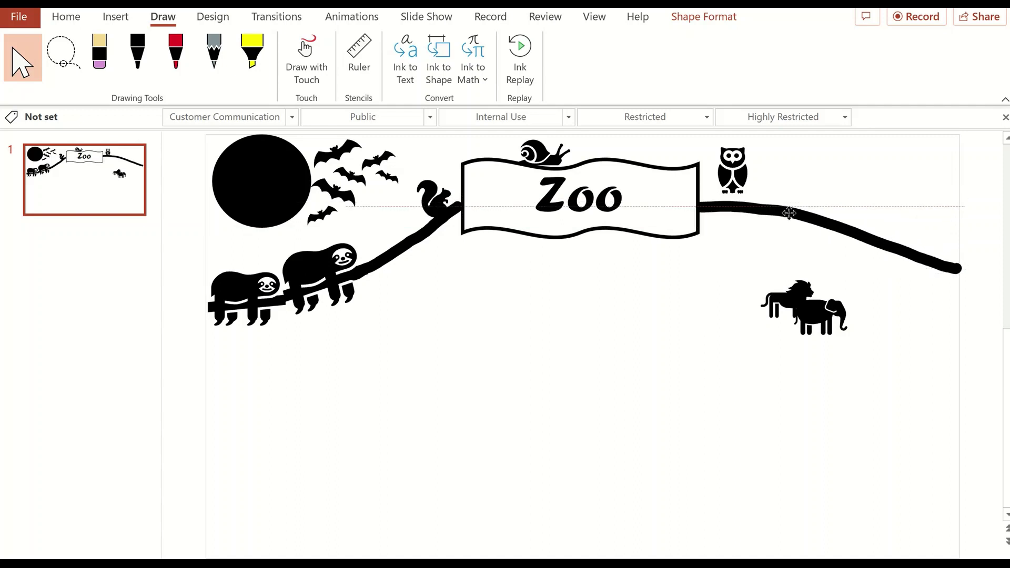
click(725, 175)
click(724, 188)
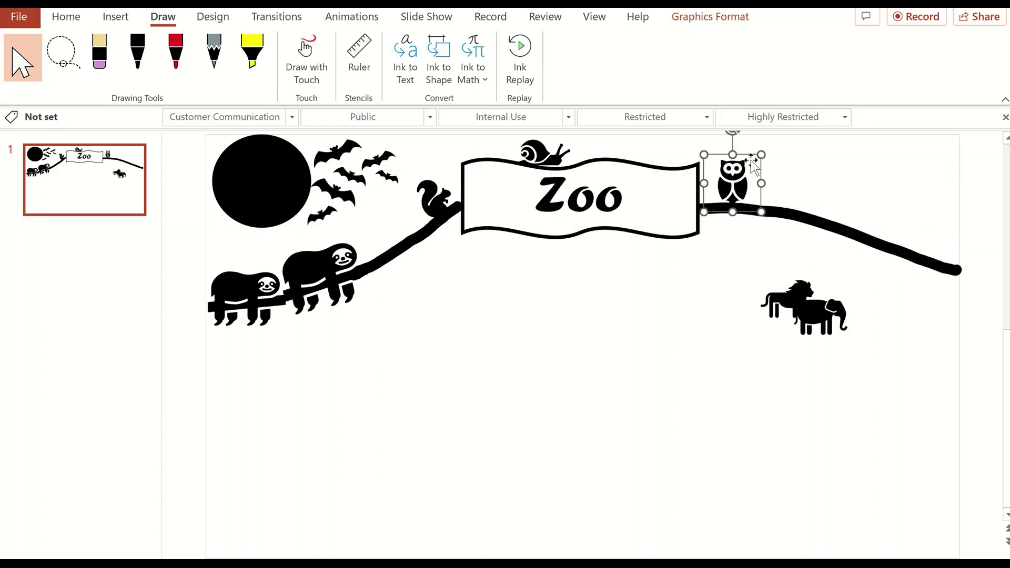
drag(758, 155, 772, 142)
click(825, 189)
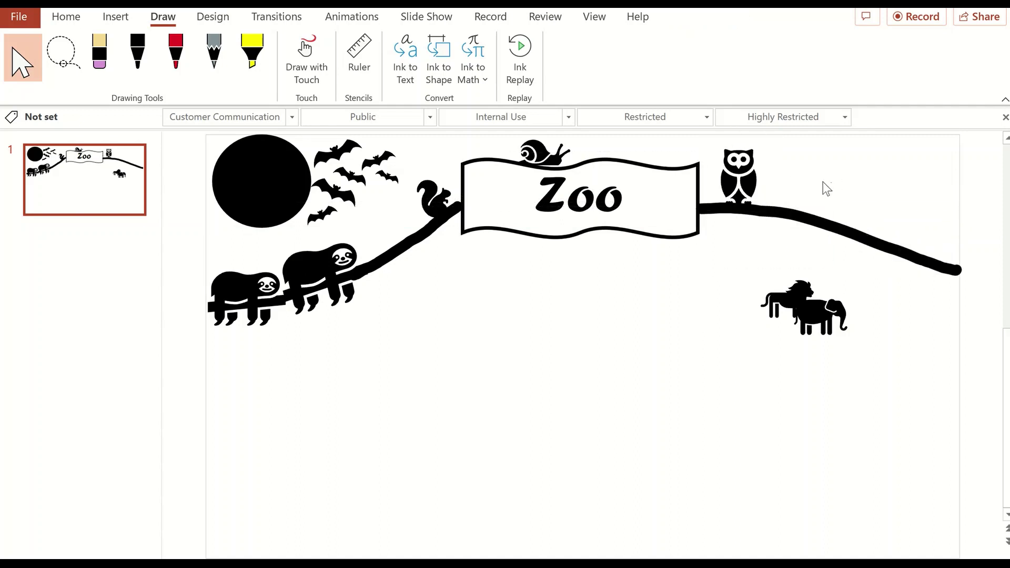
Add two owl copies further right along the branch, shrinking the third.
click(747, 182)
drag(752, 189, 794, 193)
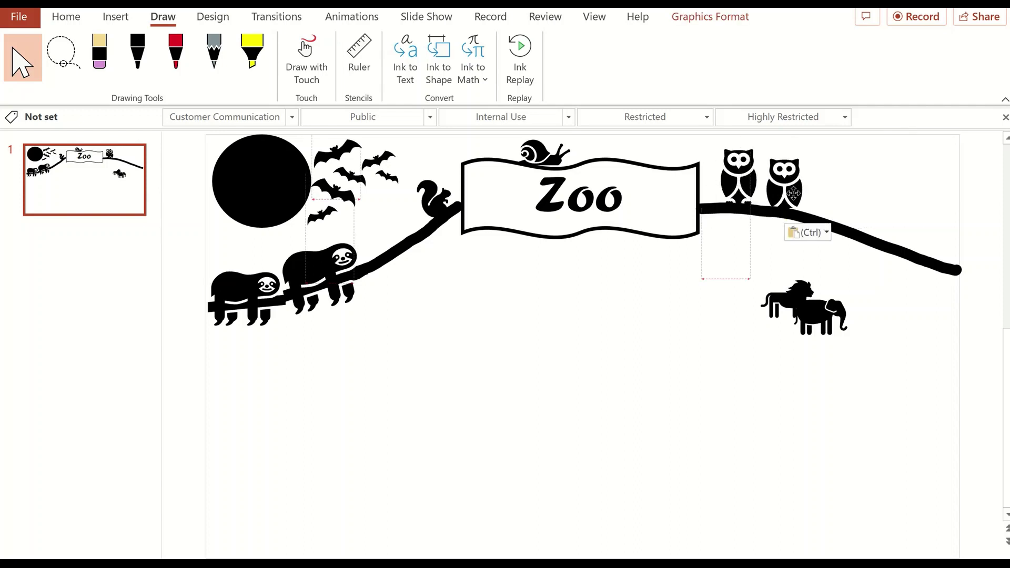
click(793, 193)
drag(793, 195, 837, 204)
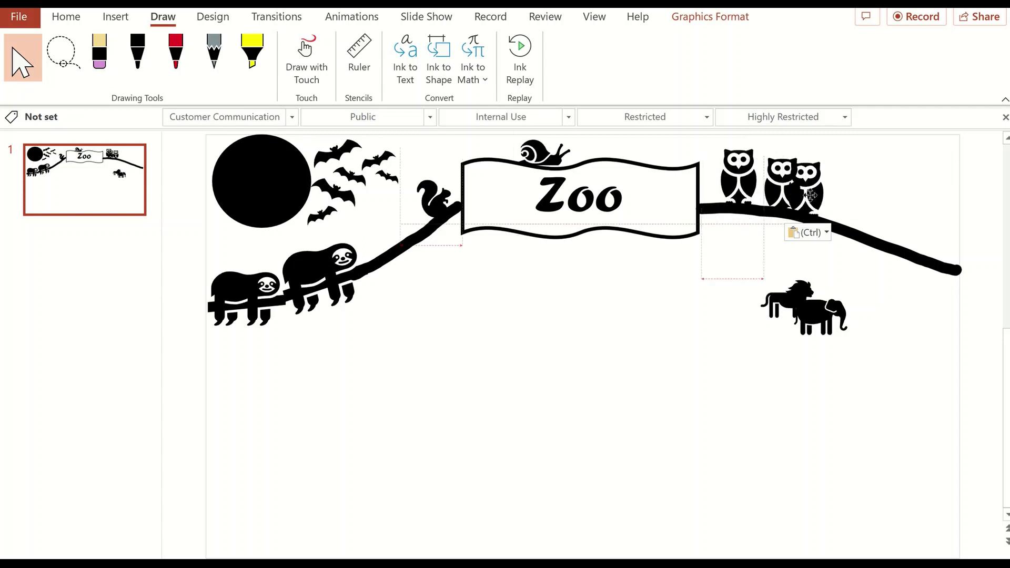
click(845, 184)
drag(861, 159, 844, 175)
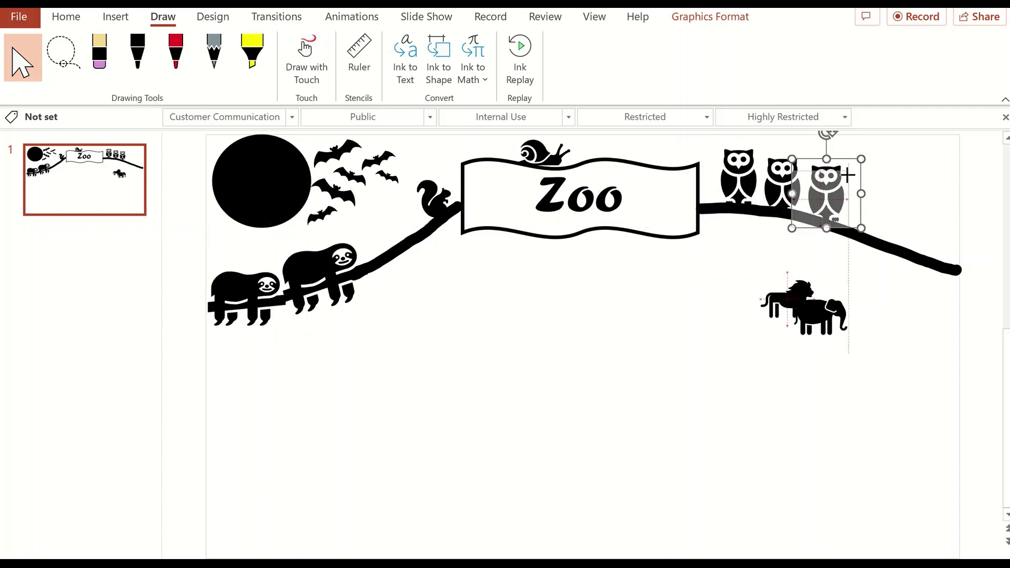
click(897, 193)
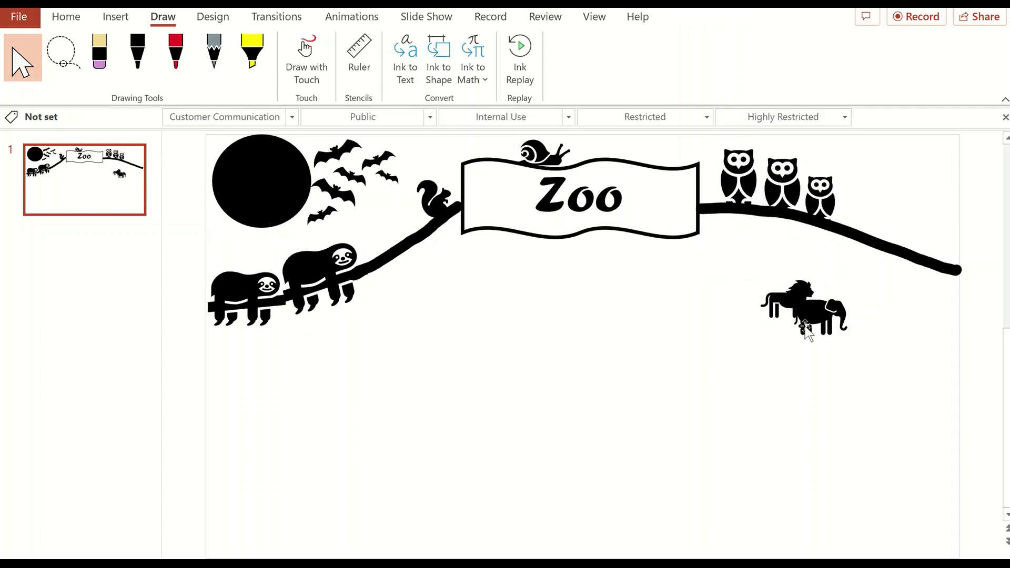
Place the lion at the lower left and the elephant at the lower right.
drag(806, 329, 835, 418)
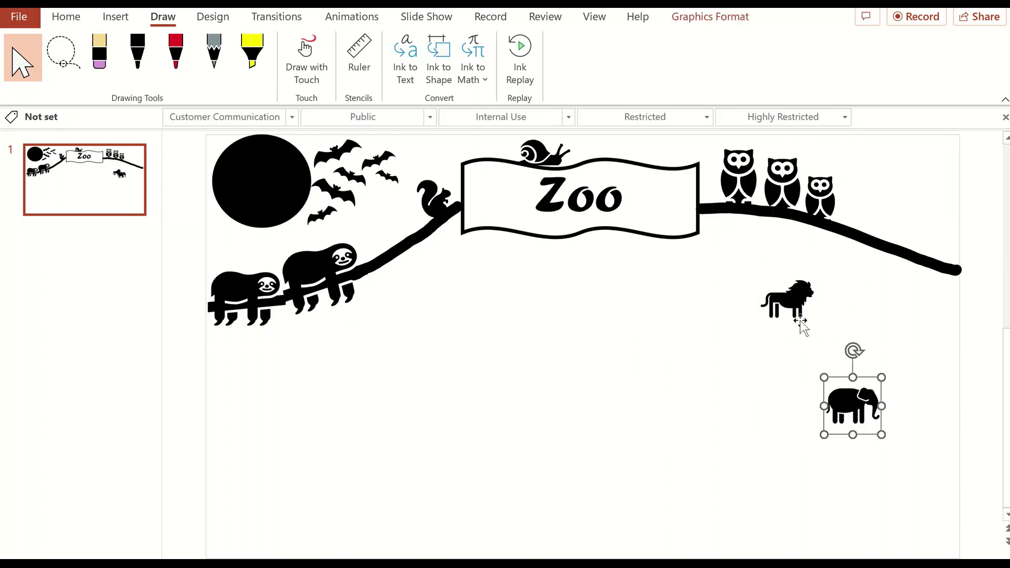
drag(799, 322, 243, 416)
drag(842, 405, 879, 425)
click(634, 295)
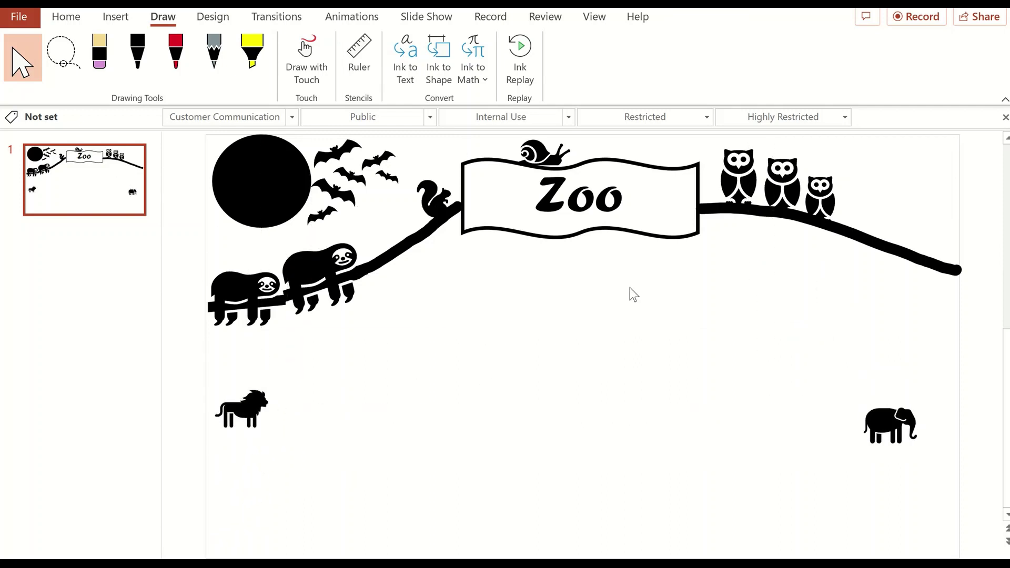
Draw a circle below the Zoo banner and give it the solid black style.
click(116, 20)
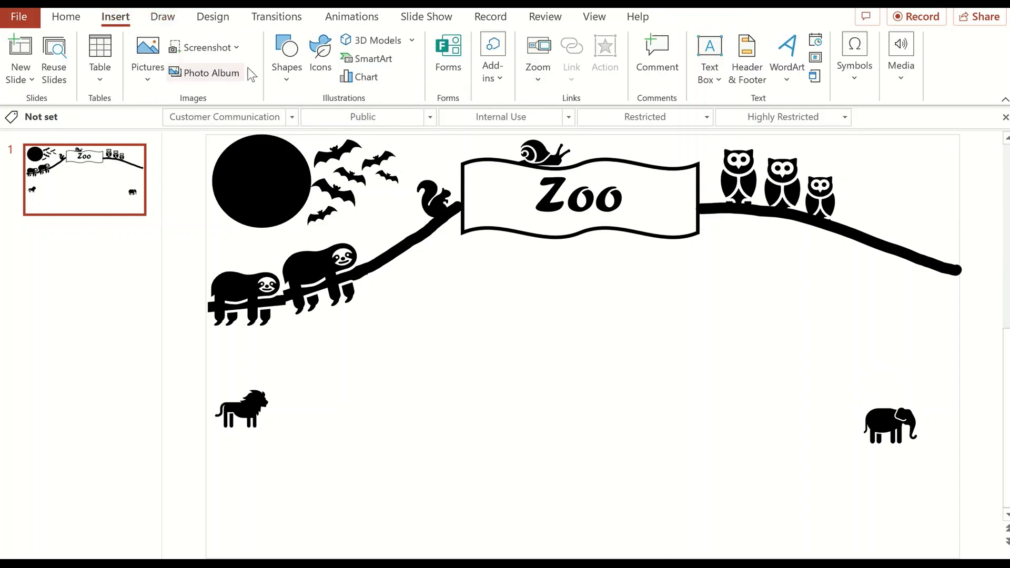
click(287, 58)
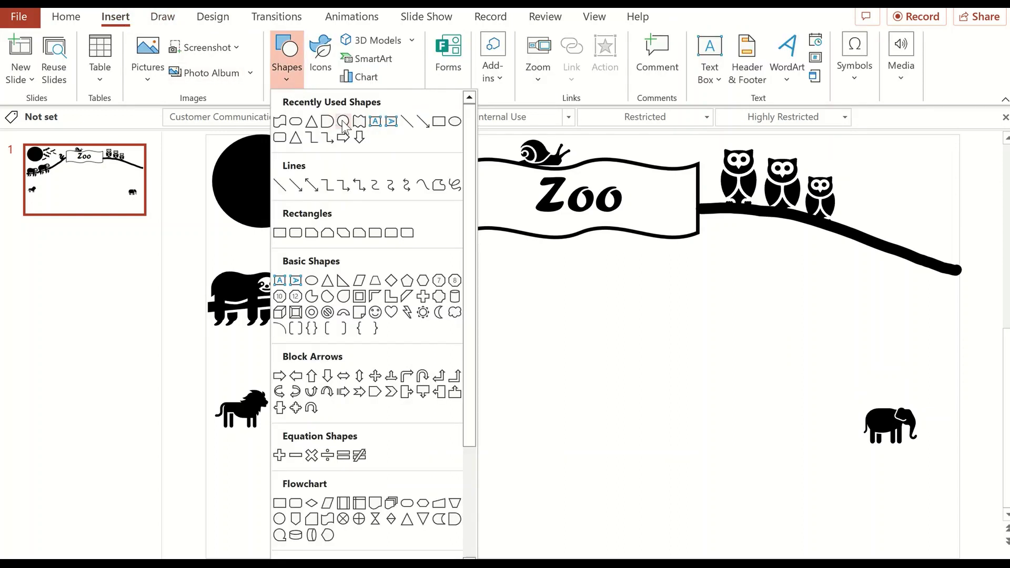
click(343, 122)
drag(514, 303, 566, 354)
click(291, 56)
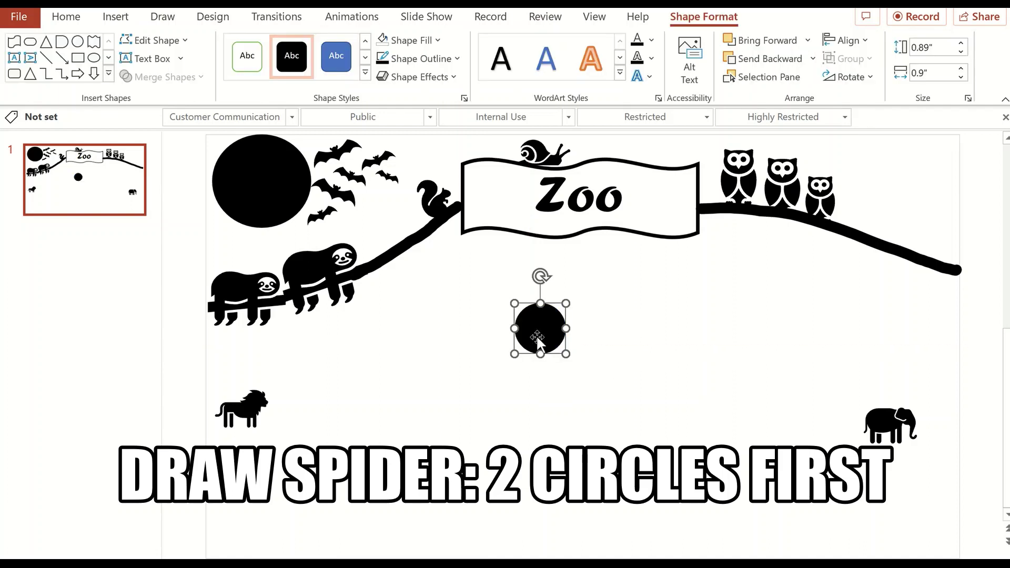
Copy the black circle, move the copy beneath it and shrink it.
key(ctrl+c)
key(ctrl+v)
drag(538, 337, 543, 368)
mouse_move(573, 333)
mouse_down()
mouse_move(551, 358)
mouse_move(553, 345)
mouse_move(544, 349)
mouse_up()
click(613, 345)
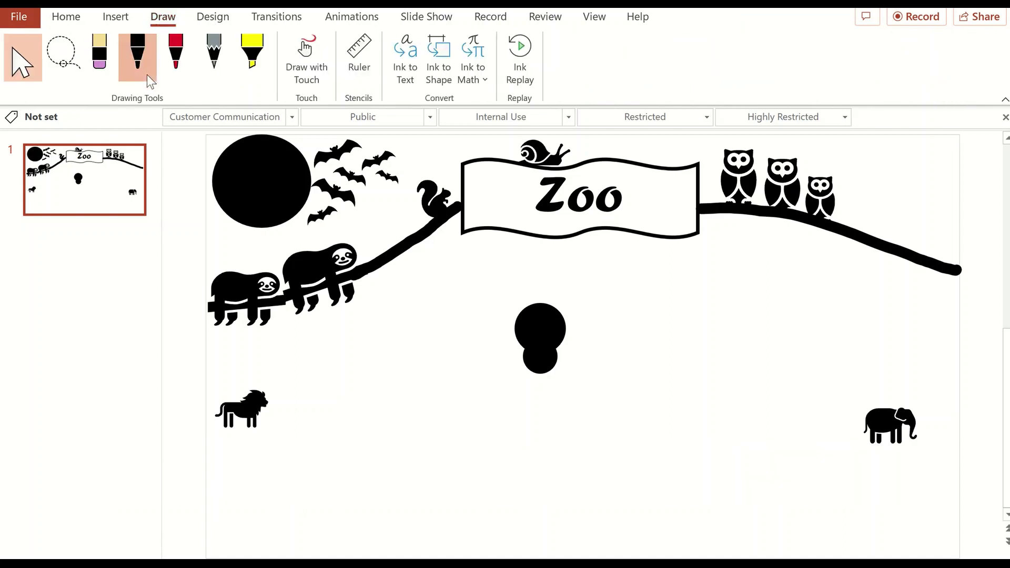
Ink eight thin black pen legs radiating from the two-circle spider body.
click(147, 75)
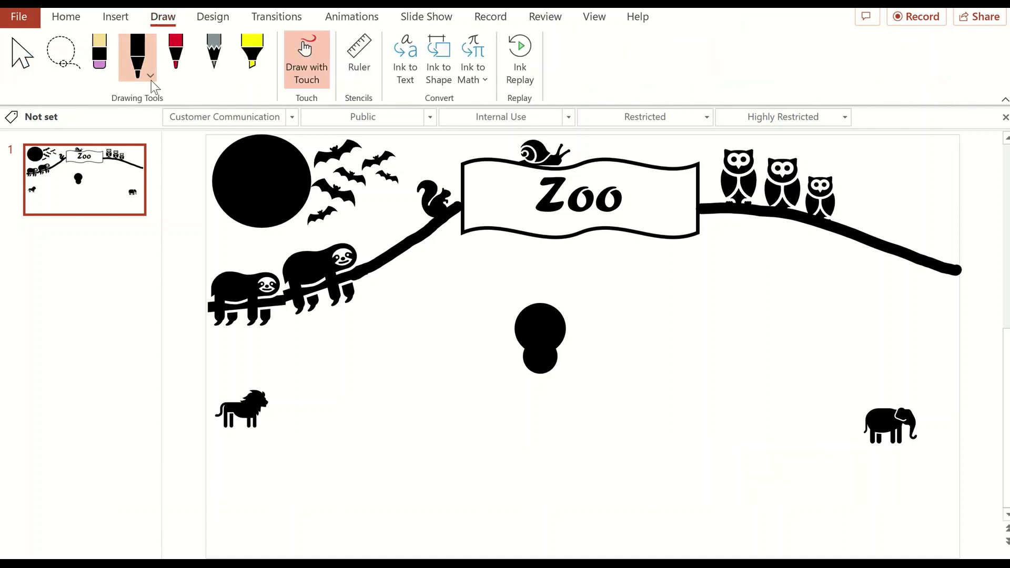
click(150, 77)
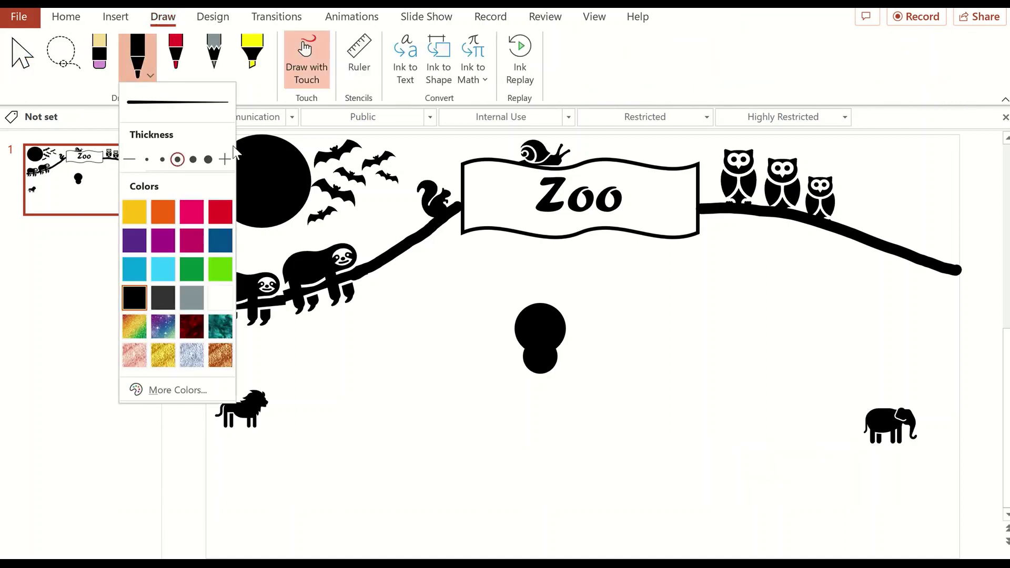
click(538, 324)
drag(579, 280, 565, 318)
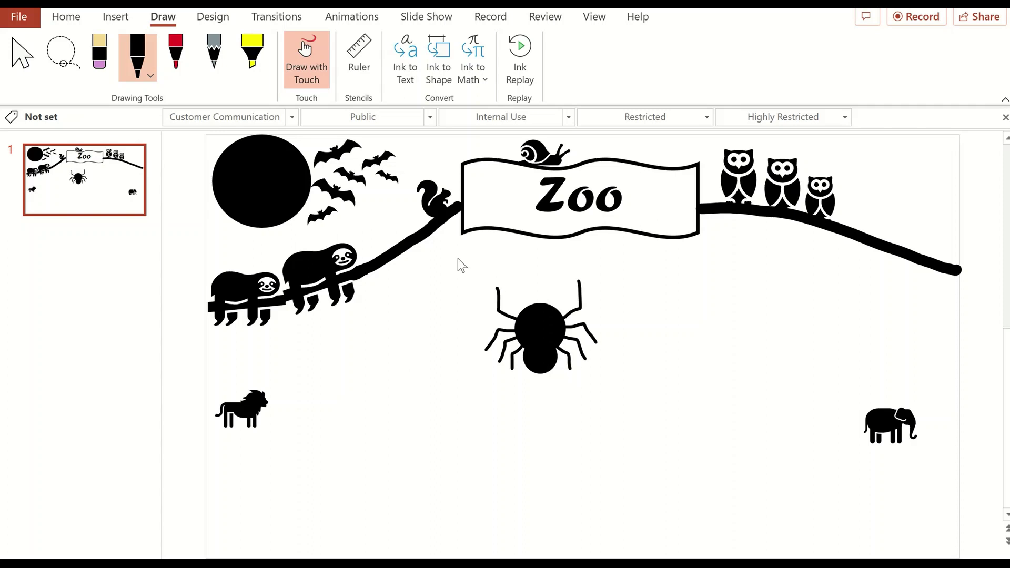
click(24, 59)
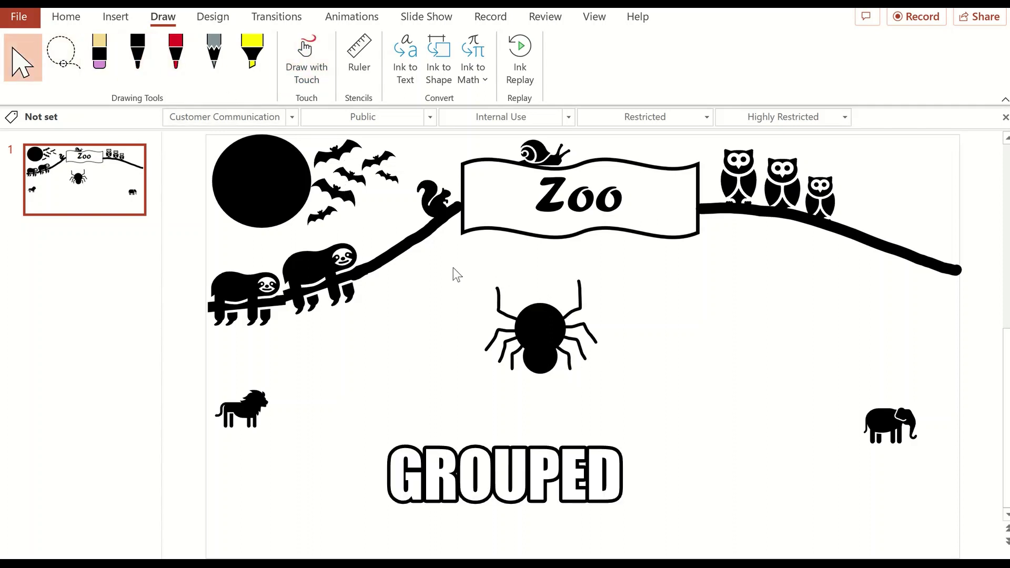
Group the spider's parts, move it up under the Zoo banner, and paste a duplicate.
drag(452, 267, 664, 446)
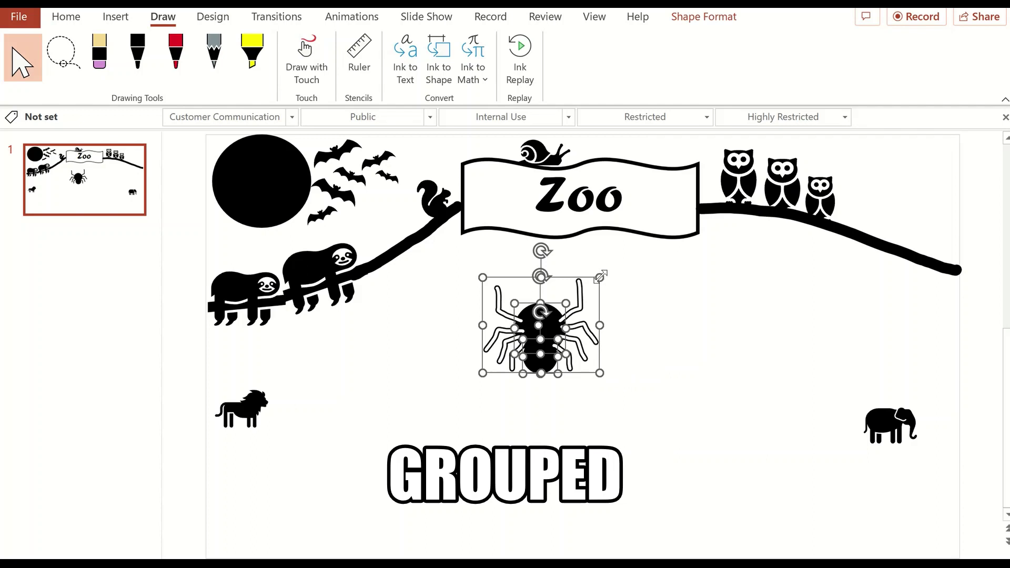
right_click(530, 307)
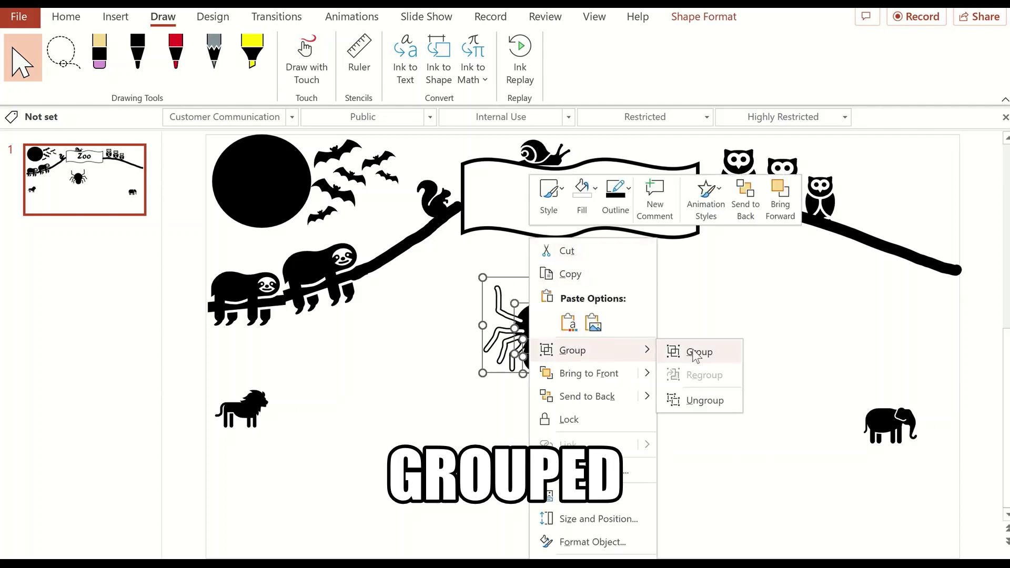
click(696, 352)
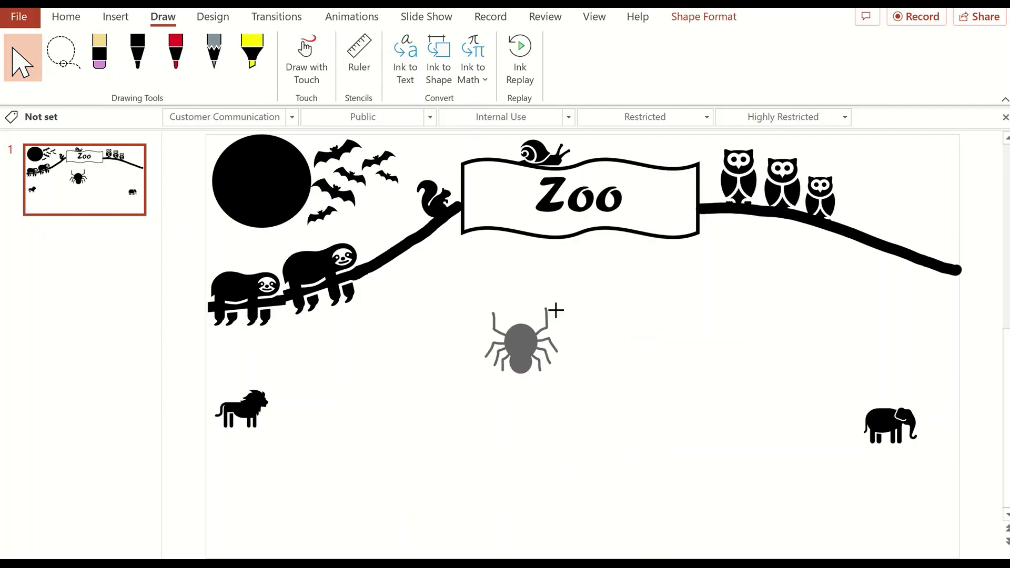
mouse_move(525, 345)
mouse_down()
mouse_move(586, 303)
mouse_move(576, 294)
mouse_move(700, 308)
mouse_move(659, 281)
mouse_up()
key(ctrl+v)
Draw a heavier straight line thread from the banner down to the first spider.
click(115, 17)
click(287, 67)
click(282, 166)
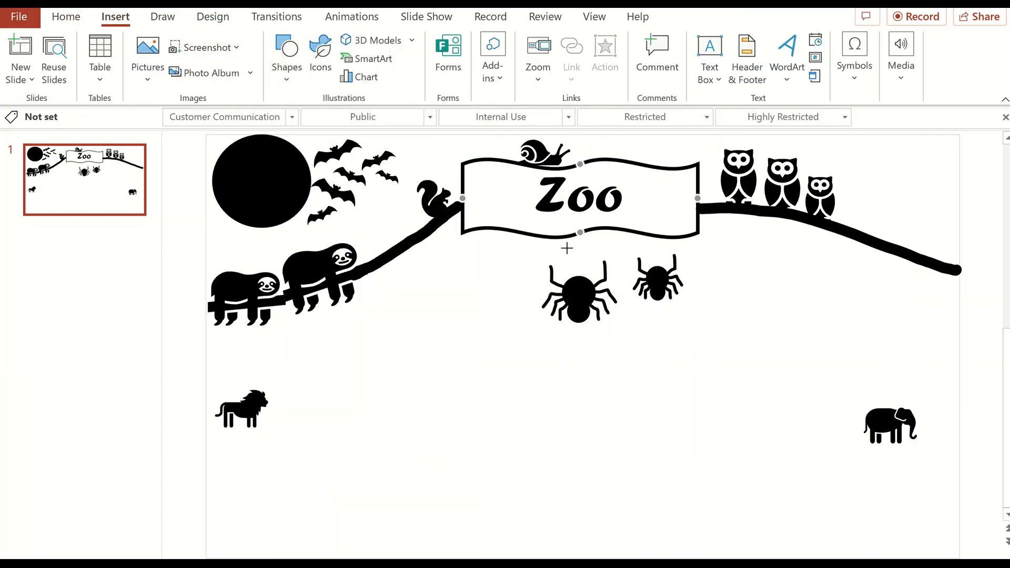
drag(580, 232, 579, 277)
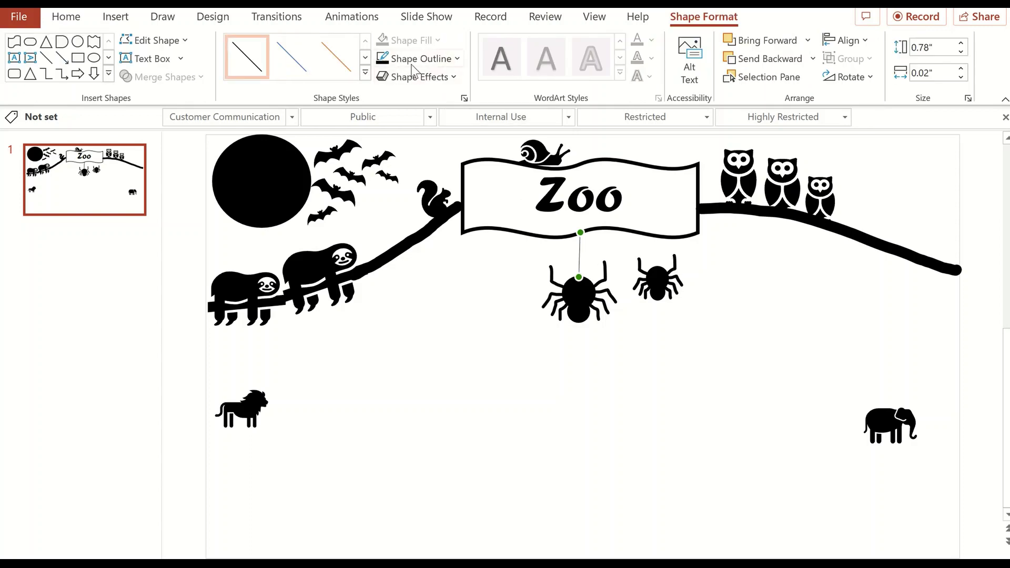
click(415, 61)
click(598, 430)
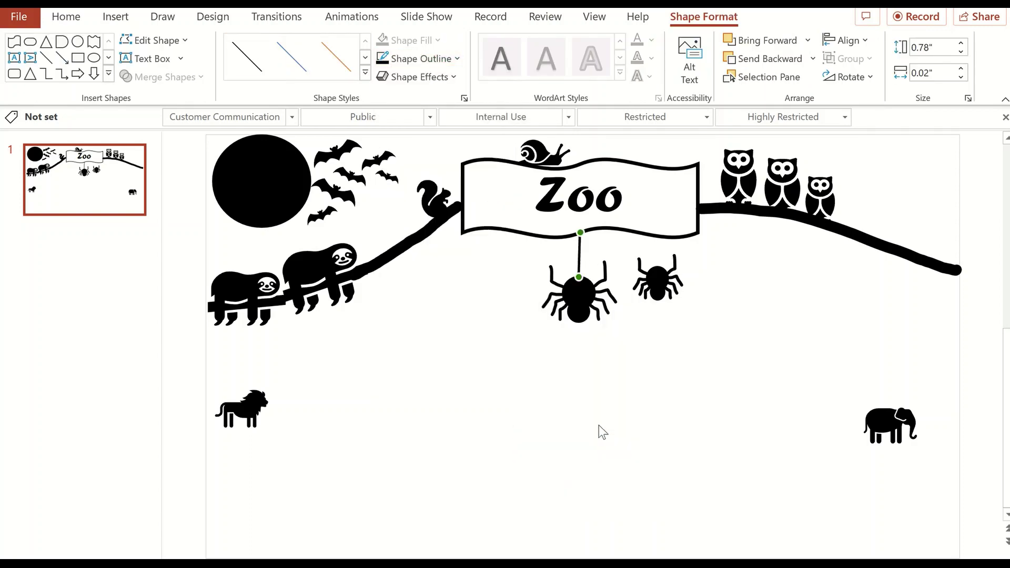
Copy the thread so it hangs above the second spider.
click(592, 268)
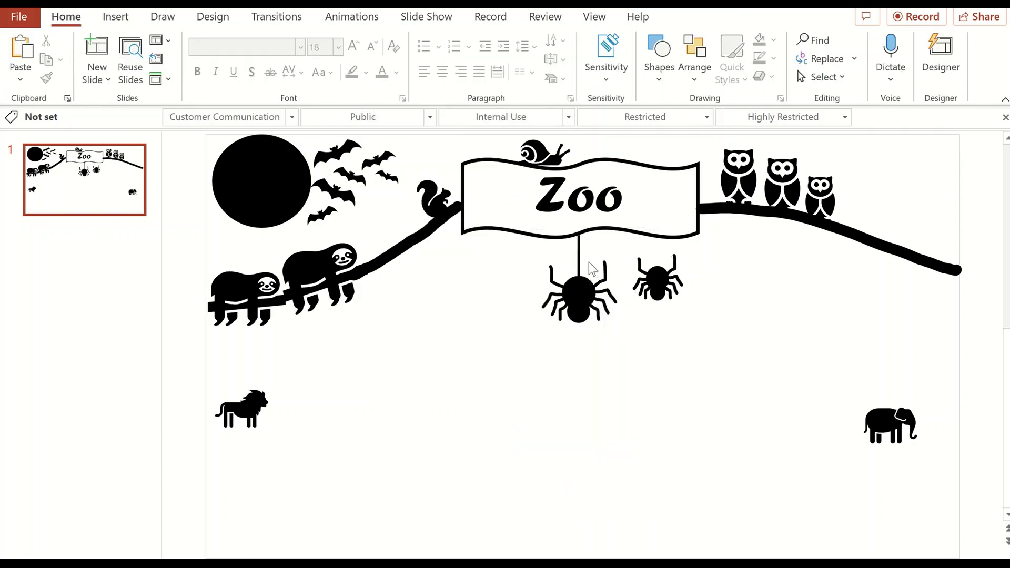
drag(581, 258, 661, 250)
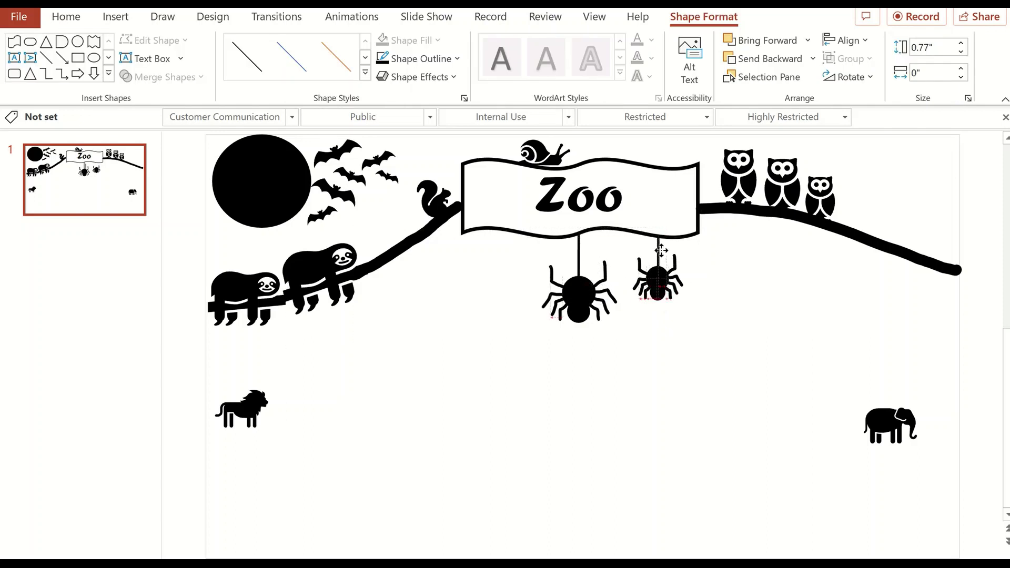
click(739, 478)
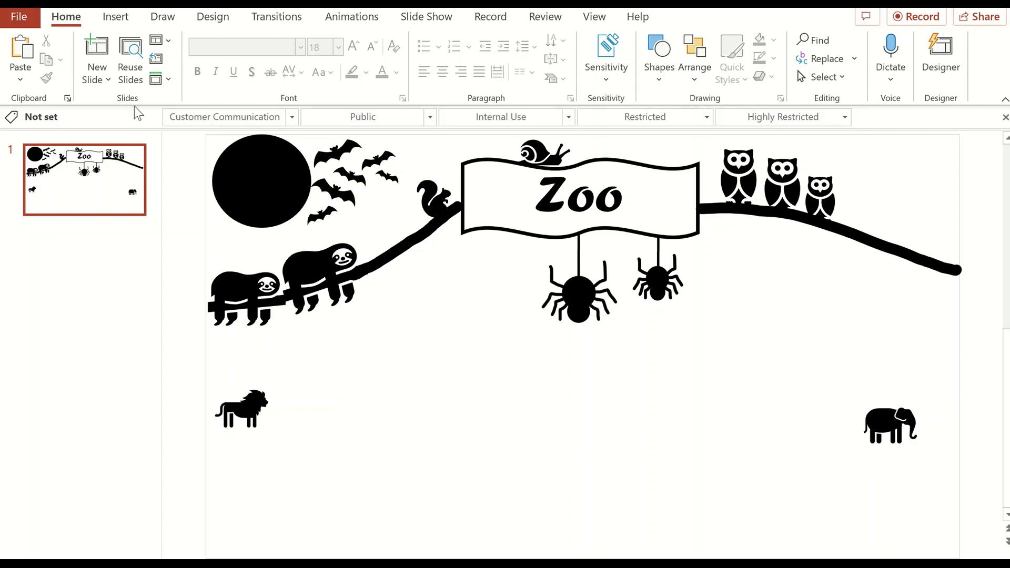
Sketch short wavy black pen strokes on the left and right ends of the Zoo banner.
click(176, 23)
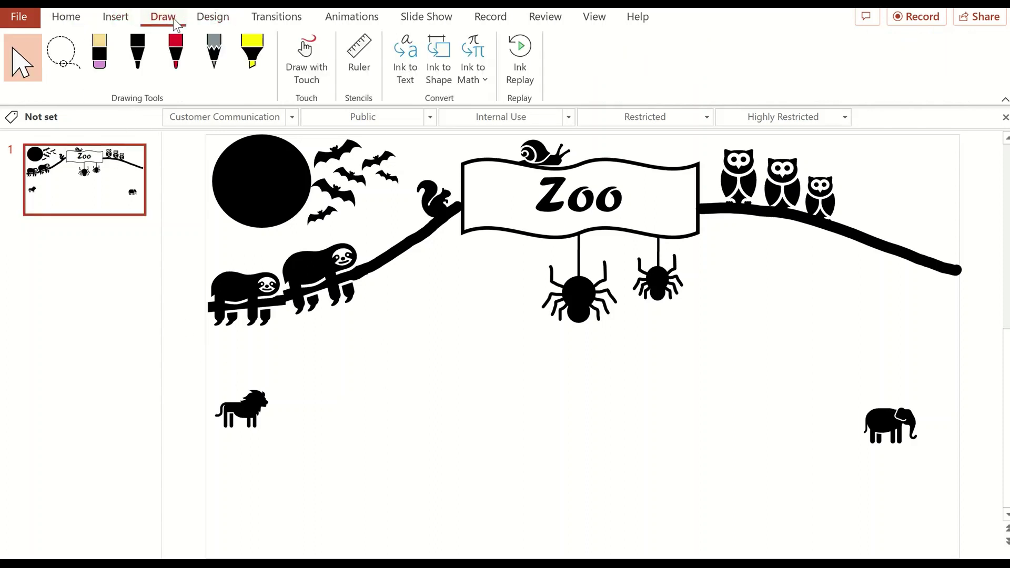
click(143, 75)
click(150, 75)
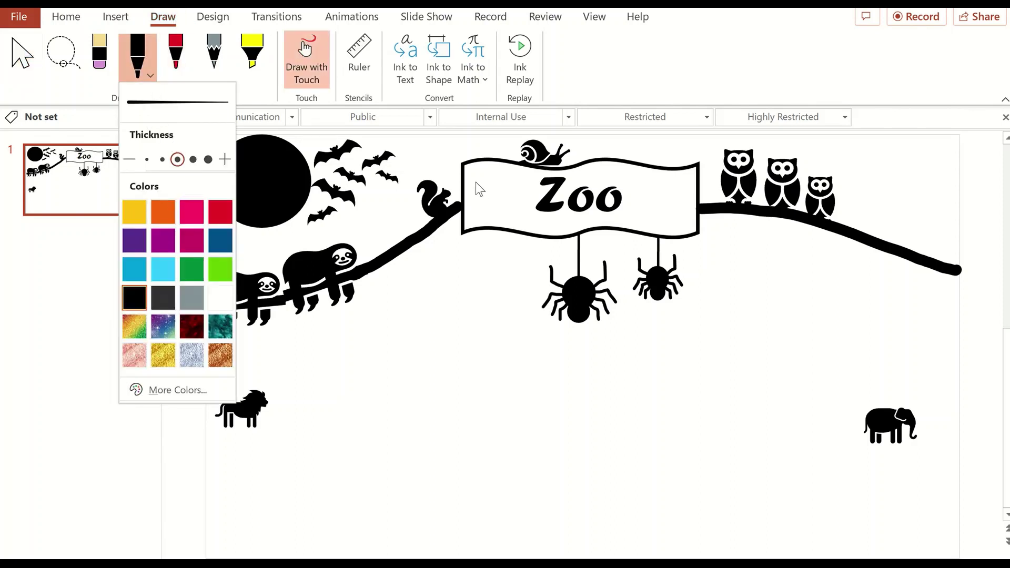
drag(471, 180, 482, 178)
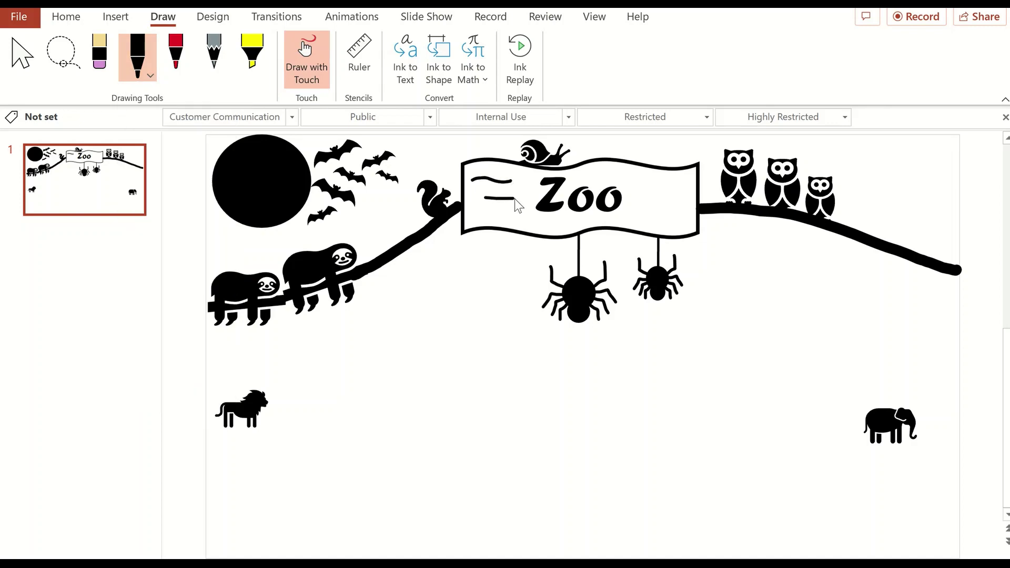
drag(479, 217, 501, 215)
drag(680, 198, 684, 197)
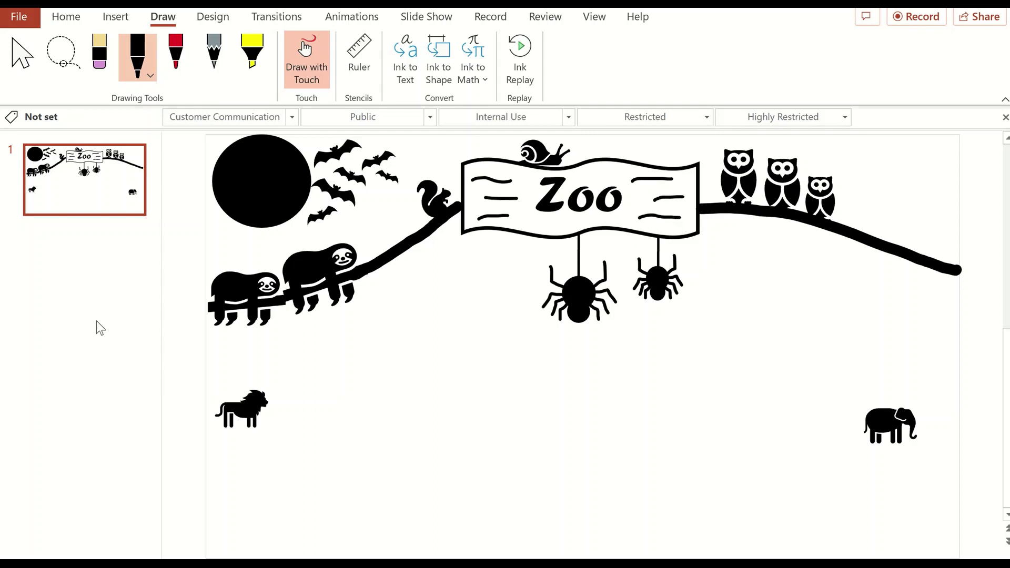
click(115, 16)
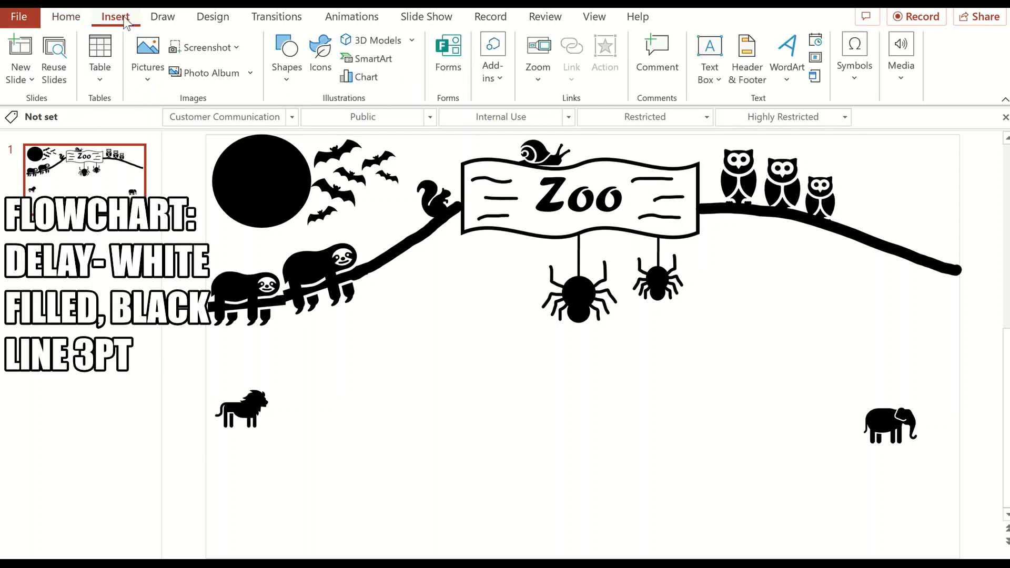
Draw a Flowchart: Delay shape rotated upright at lower left, and move the lion up near the sloths.
click(286, 57)
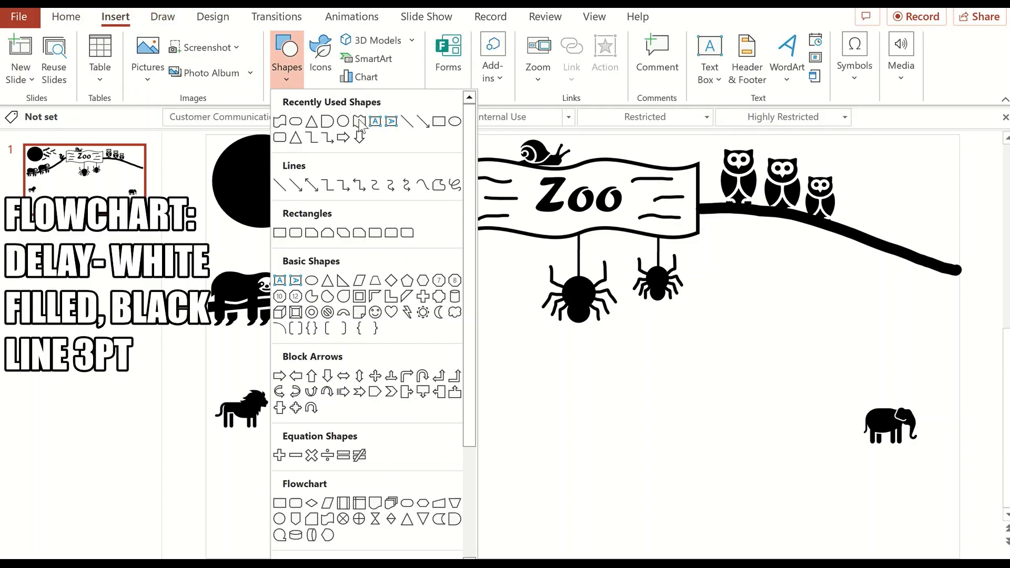
click(455, 519)
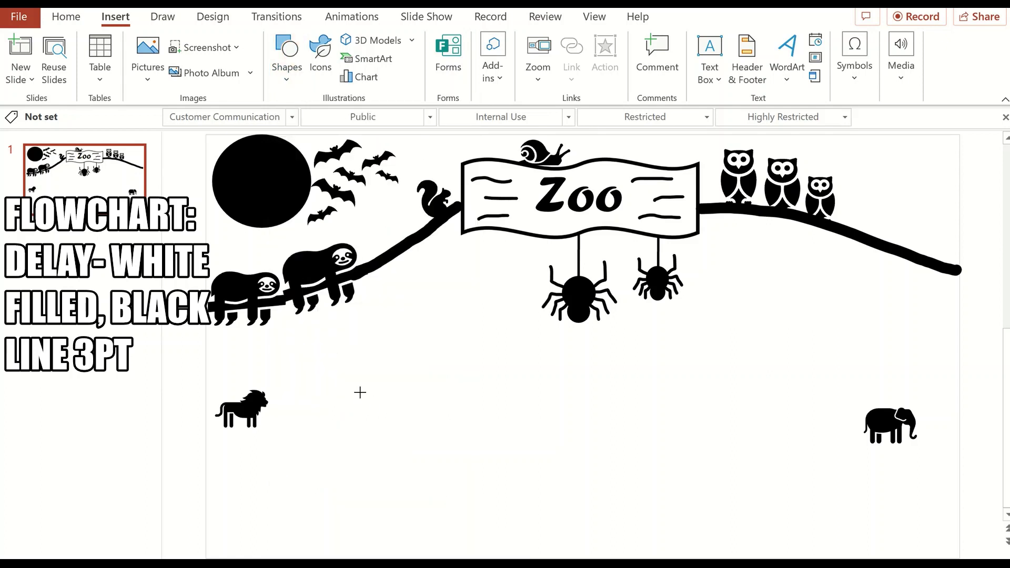
mouse_move(360, 391)
mouse_down()
mouse_move(494, 446)
mouse_move(540, 433)
mouse_up()
drag(451, 360, 341, 407)
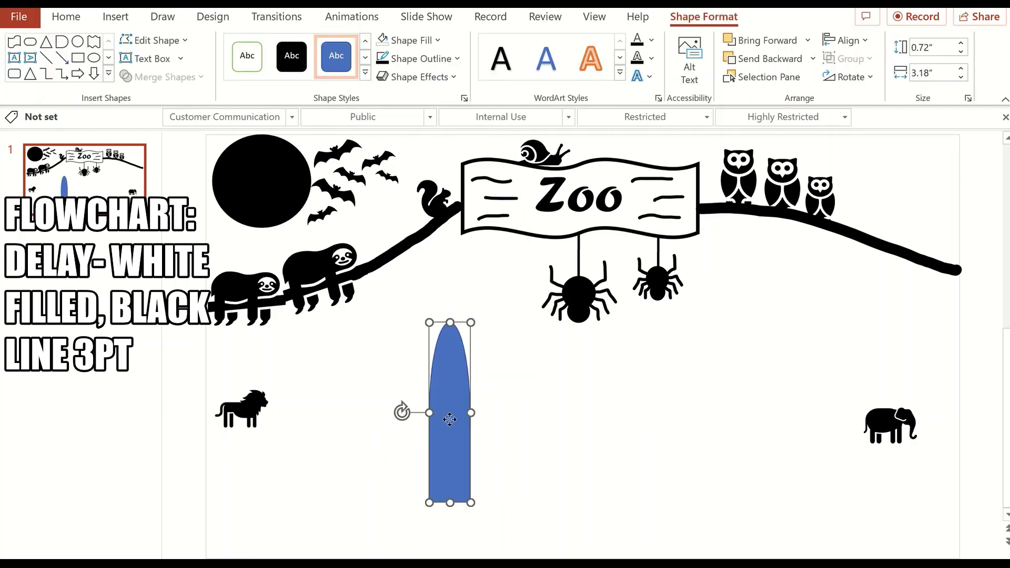
drag(449, 419, 253, 481)
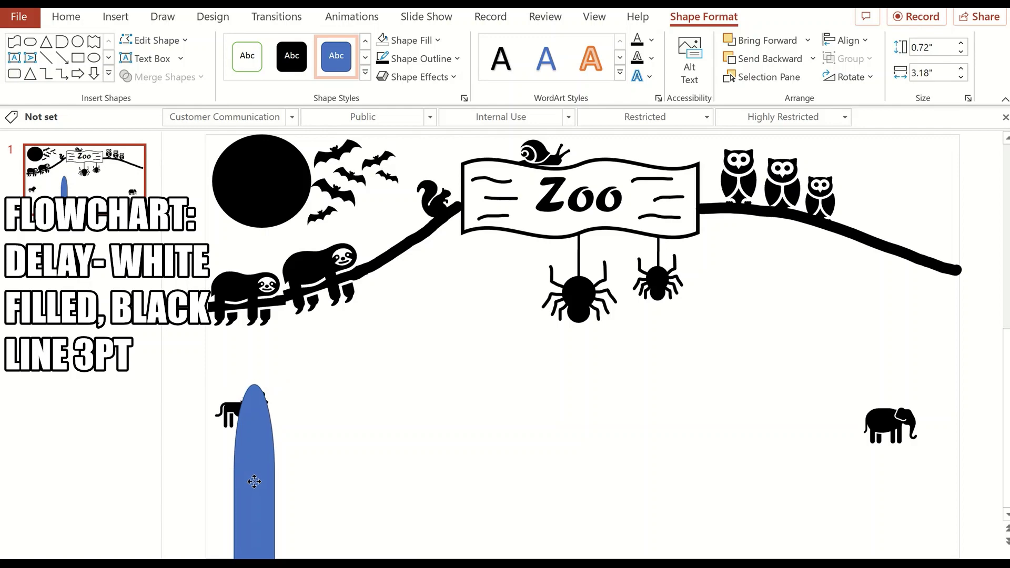
mouse_move(263, 407)
mouse_down()
mouse_move(282, 349)
mouse_move(426, 274)
mouse_up()
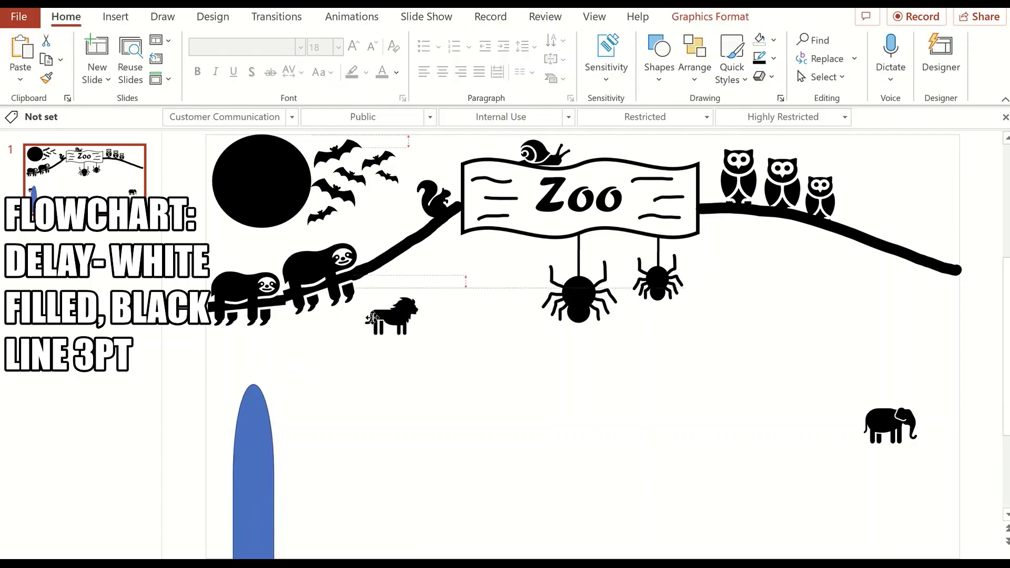
Give the picket a white fill and black 3 pt outline, then copy it to the right.
click(248, 456)
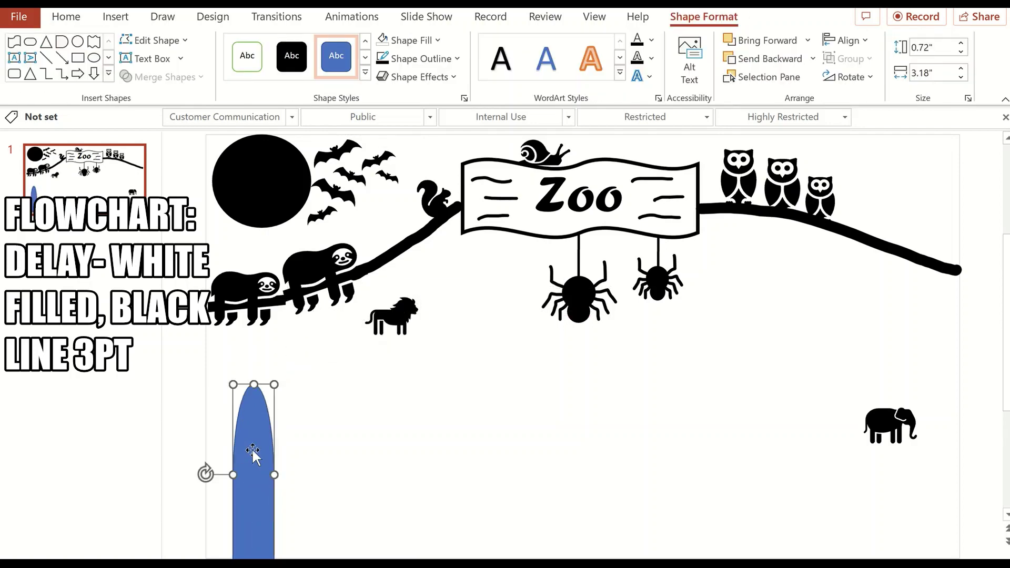
click(436, 41)
click(384, 80)
click(413, 59)
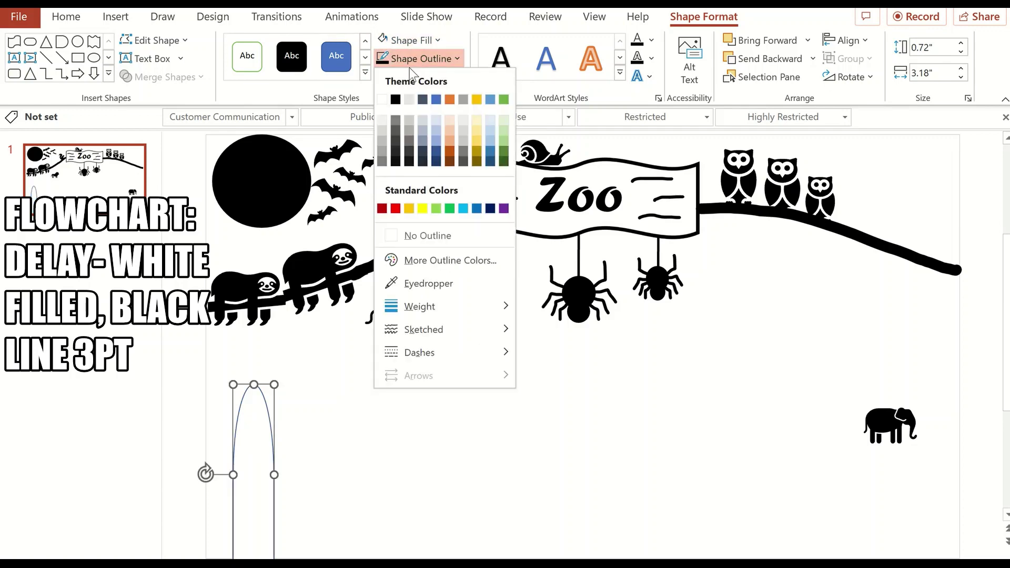
click(395, 99)
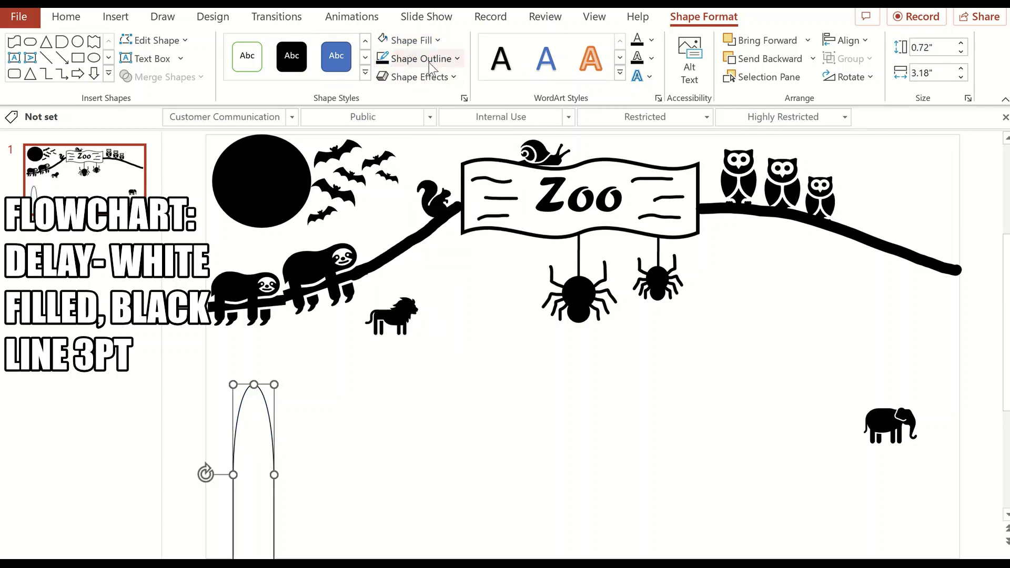
click(420, 58)
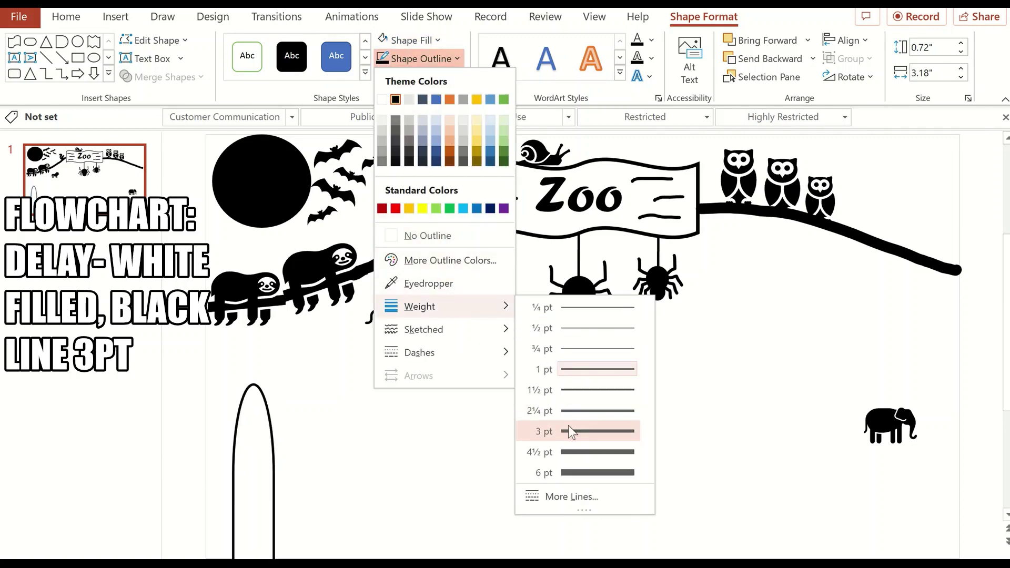
mouse_move(418, 306)
click(569, 431)
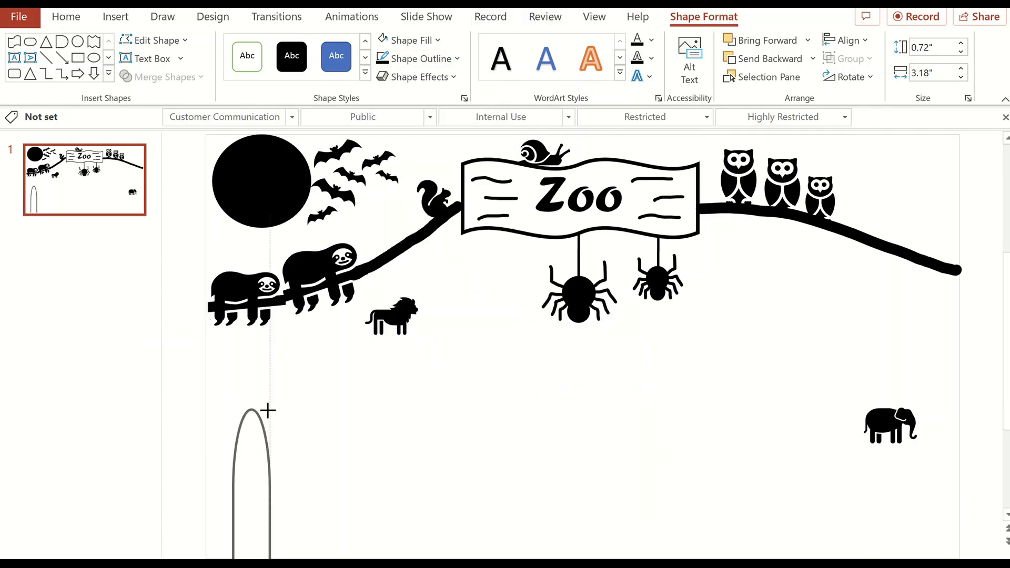
drag(266, 411, 326, 455)
click(263, 447)
Draw a small oval circle inside the left picket.
click(115, 16)
click(287, 58)
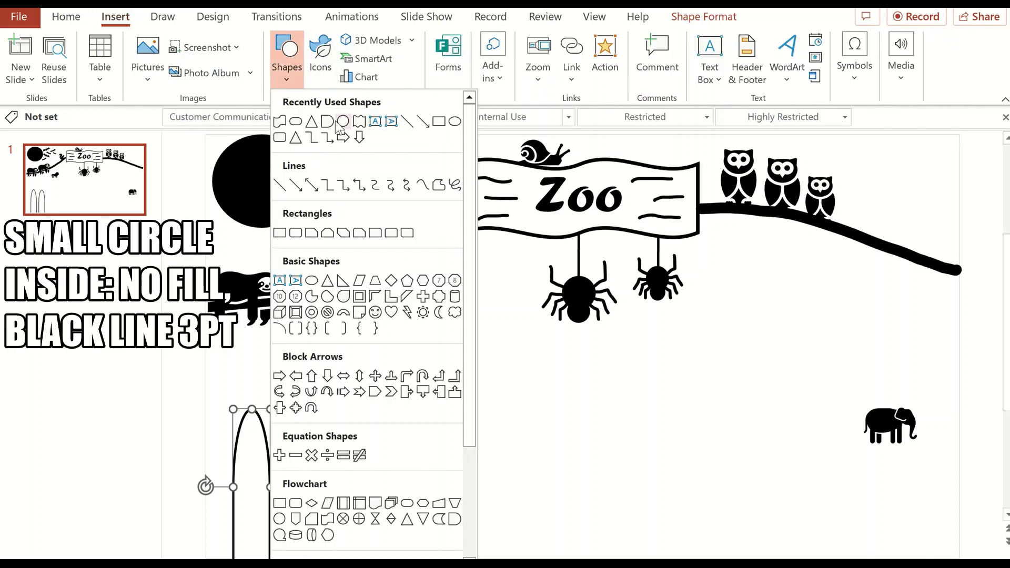
click(343, 122)
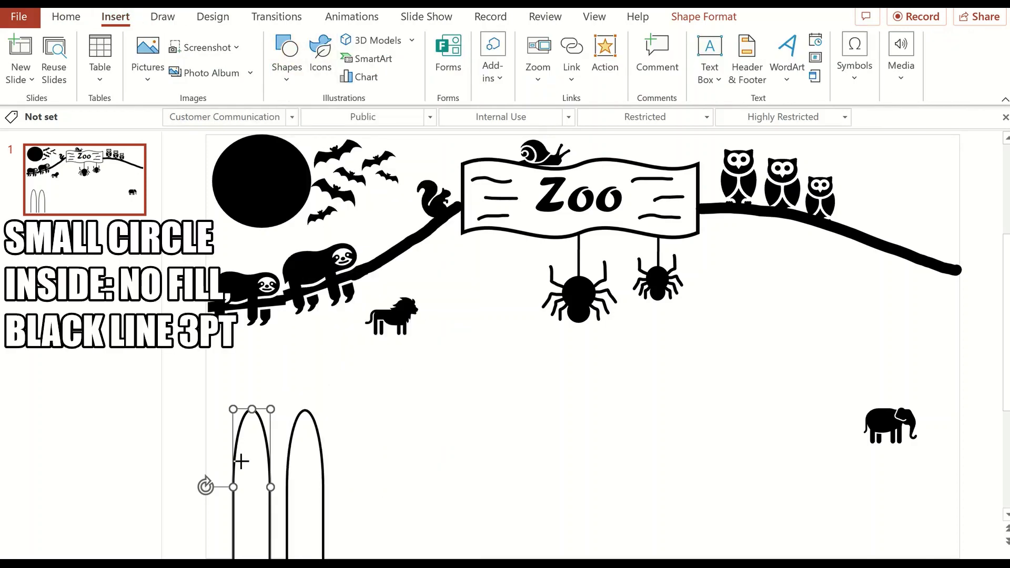
drag(241, 461, 259, 480)
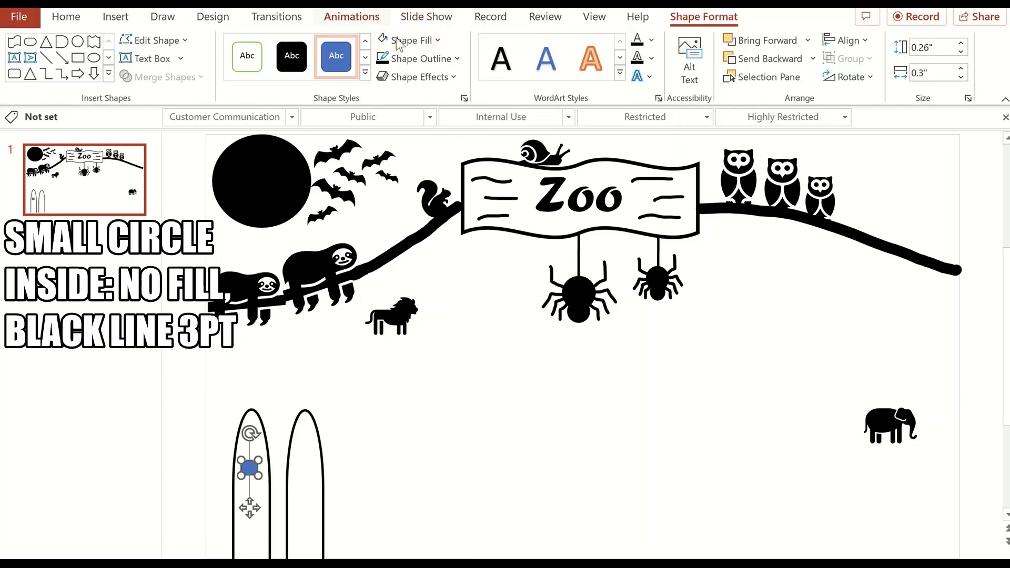
Set the circle to No Fill with a black 3 pt outline.
click(413, 40)
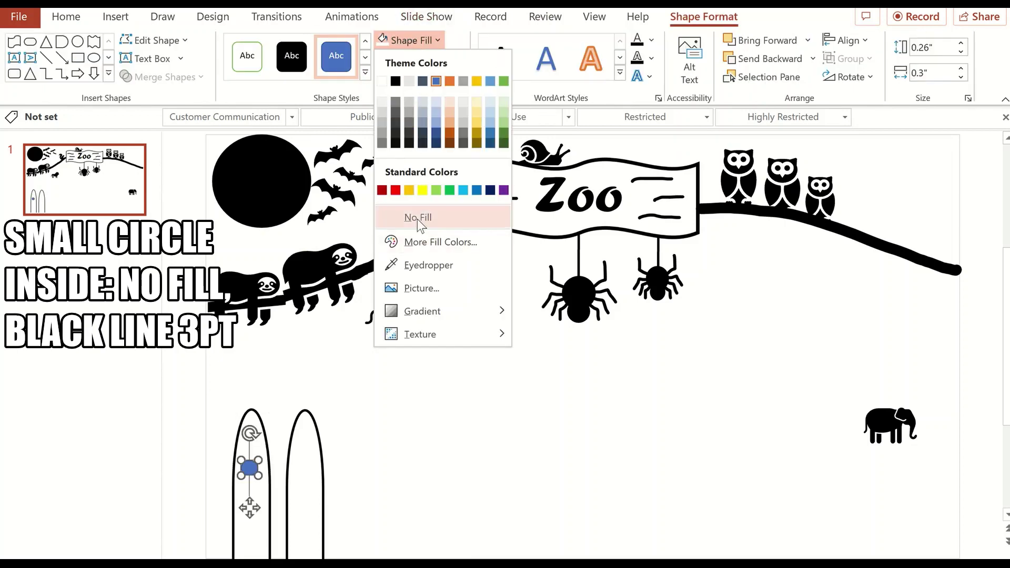
click(417, 217)
click(422, 59)
click(396, 99)
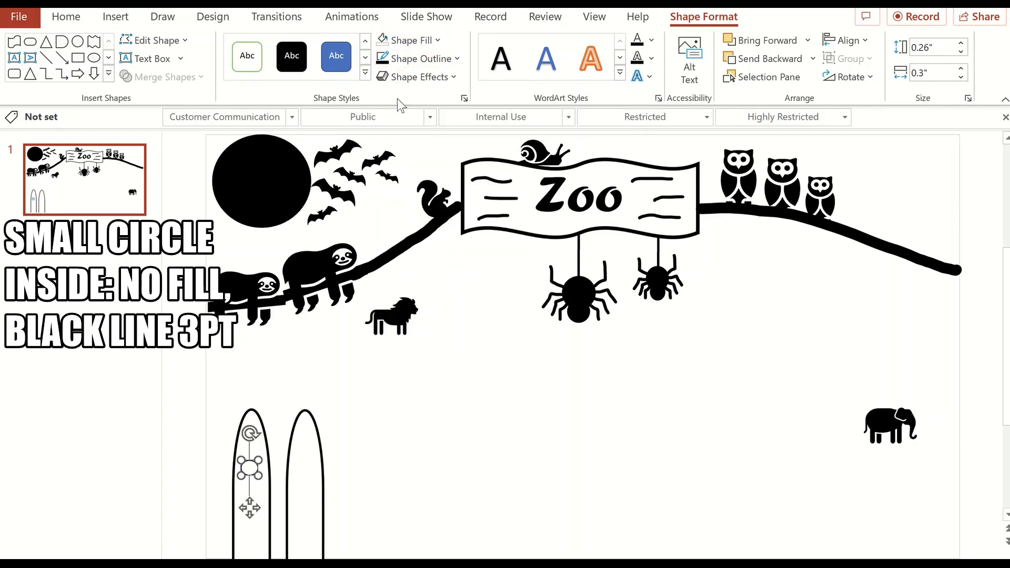
click(421, 40)
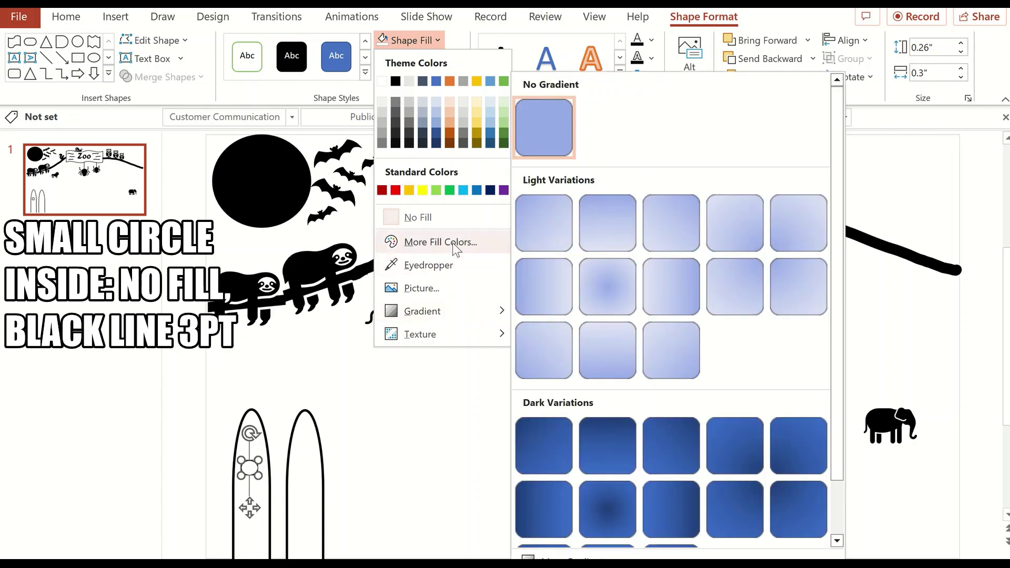
click(417, 217)
click(421, 59)
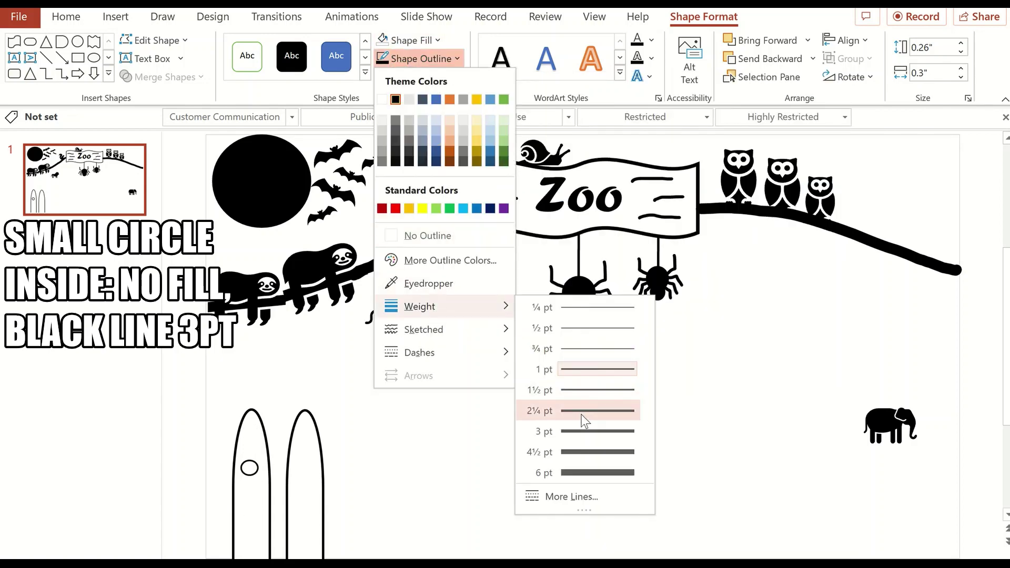
click(579, 432)
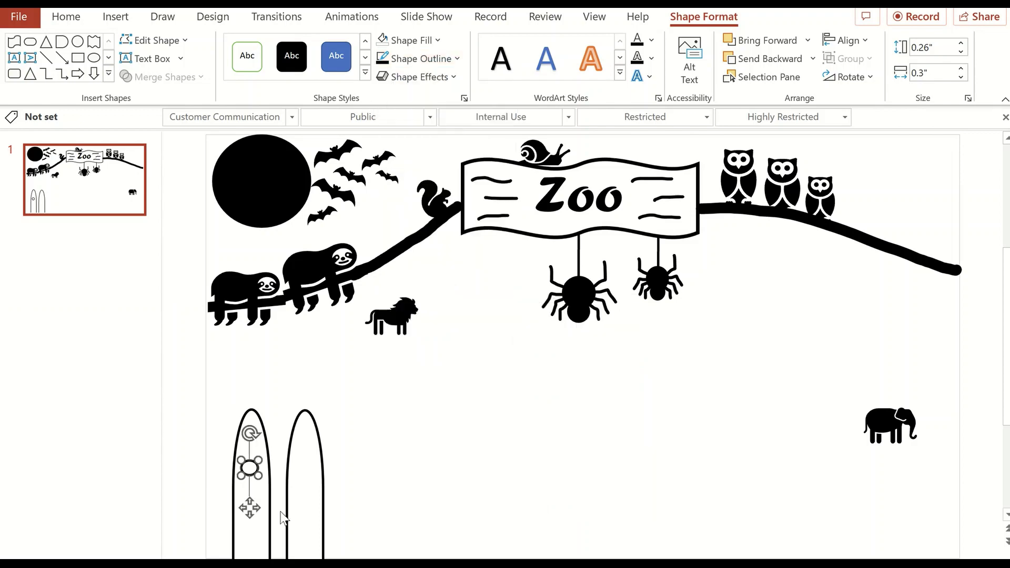
click(439, 493)
click(252, 467)
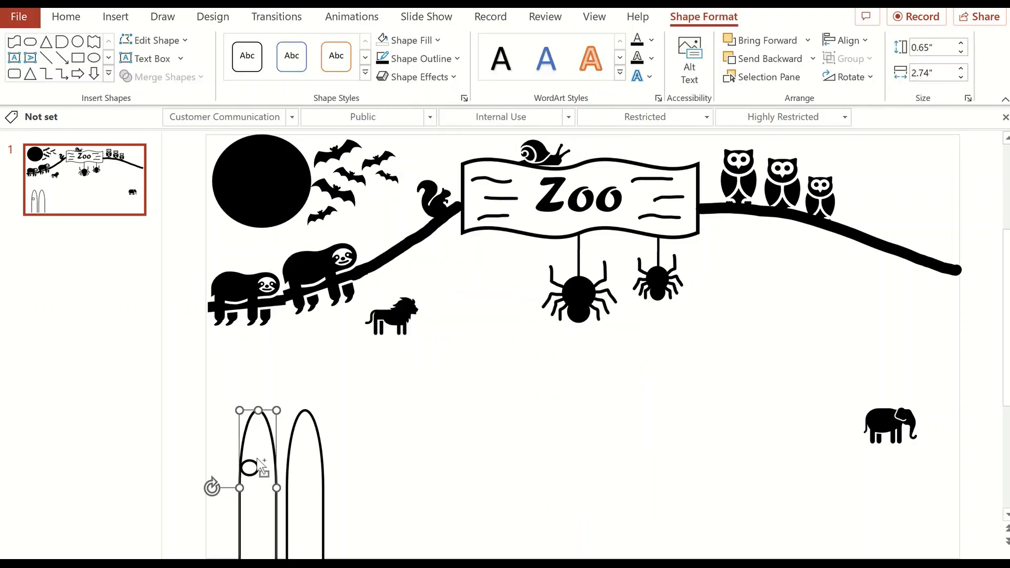
Stretch the left picket taller and place a copy of its circle lower down.
drag(257, 458, 252, 467)
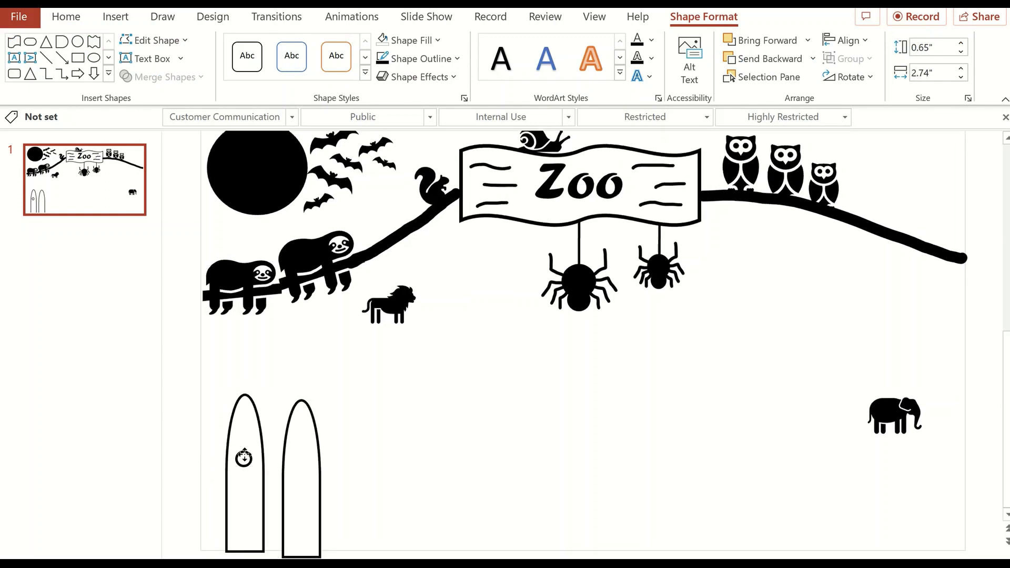
drag(266, 396, 258, 387)
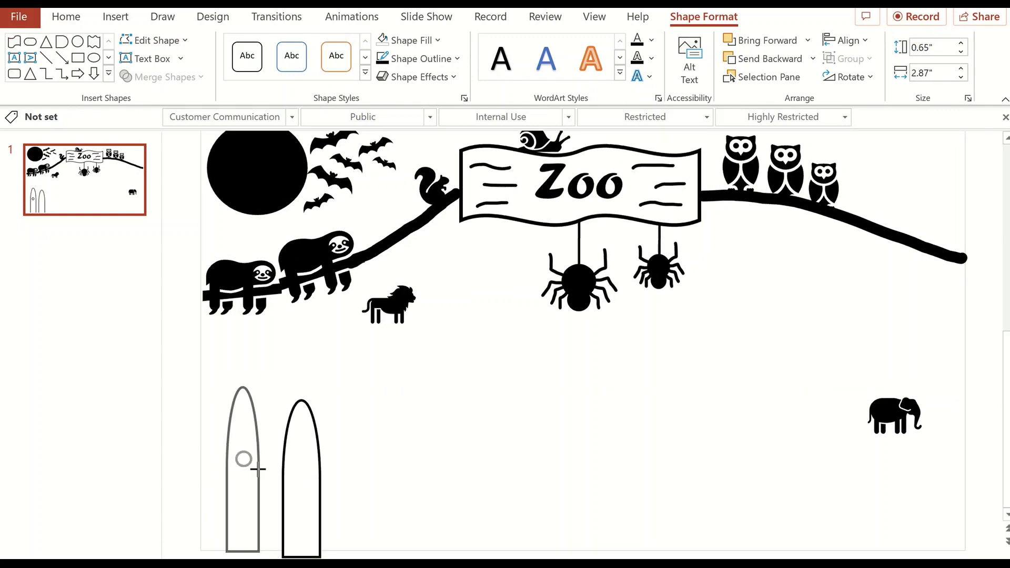
mouse_move(244, 458)
mouse_down()
mouse_move(252, 499)
mouse_move(252, 447)
mouse_up()
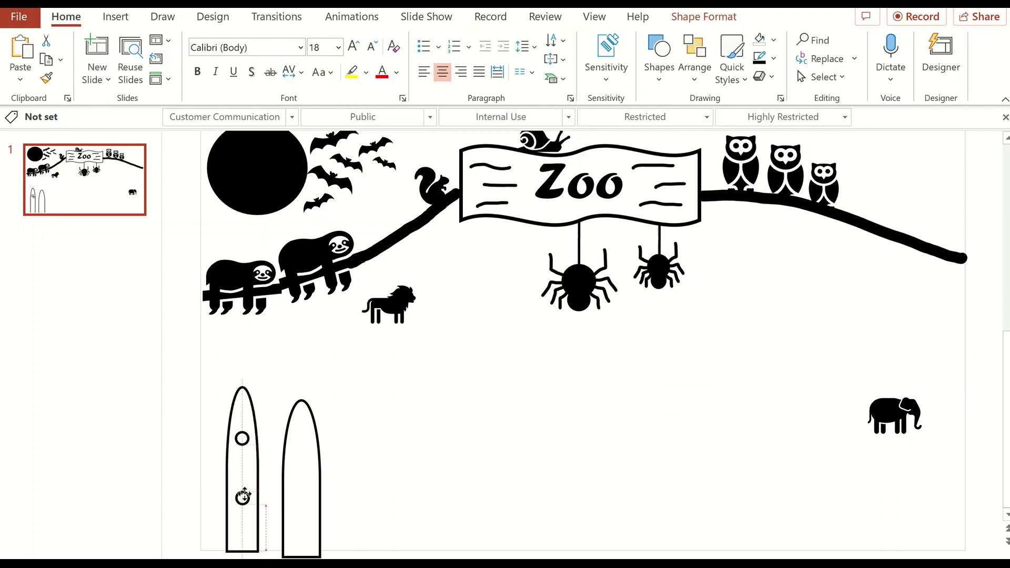
mouse_move(301, 473)
mouse_down()
mouse_move(243, 473)
mouse_move(295, 463)
mouse_up()
Paste picket copies and line them up into a row of five along the bottom.
key(ctrl+v)
click(401, 473)
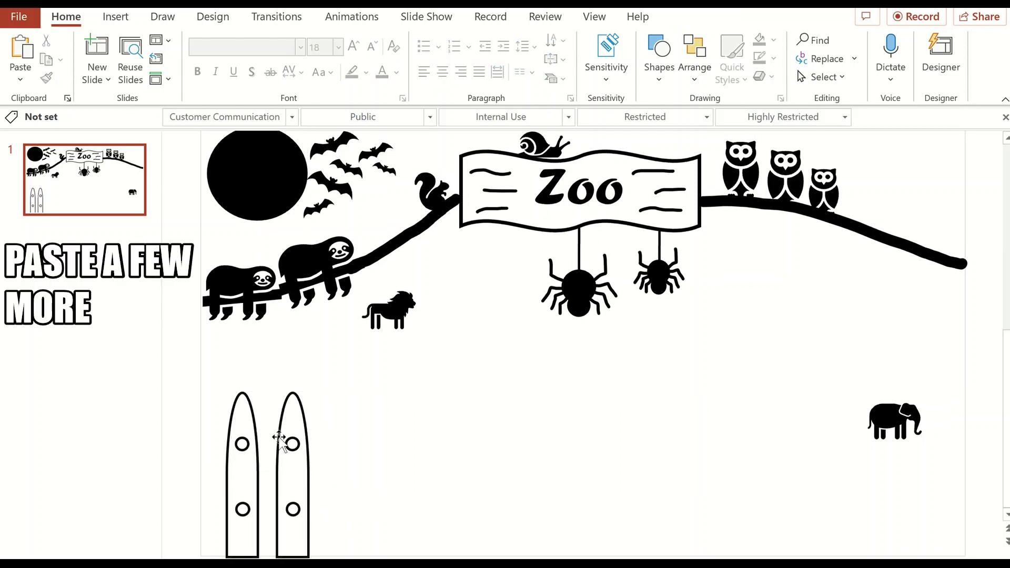
drag(304, 427, 313, 406)
drag(179, 368, 374, 552)
key(ctrl+c)
key(ctrl+v)
drag(329, 427, 430, 427)
key(ctrl+v)
mouse_move(247, 447)
mouse_down()
mouse_move(549, 412)
mouse_move(574, 395)
mouse_up()
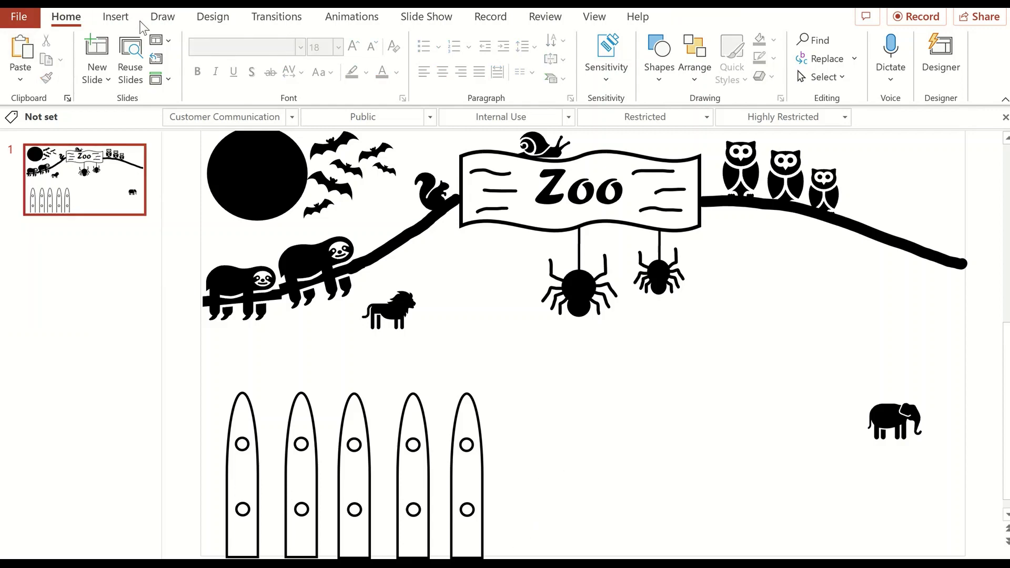
click(116, 16)
click(286, 58)
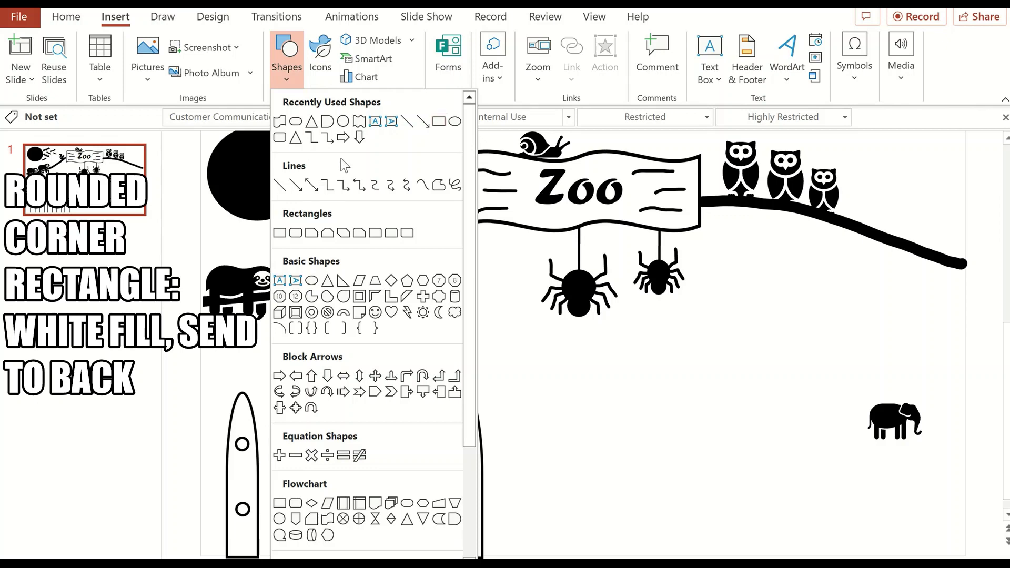
Draw a white rounded-rectangle rail across the pickets with a black 3 pt outline, sent to back.
click(280, 137)
drag(200, 433, 508, 462)
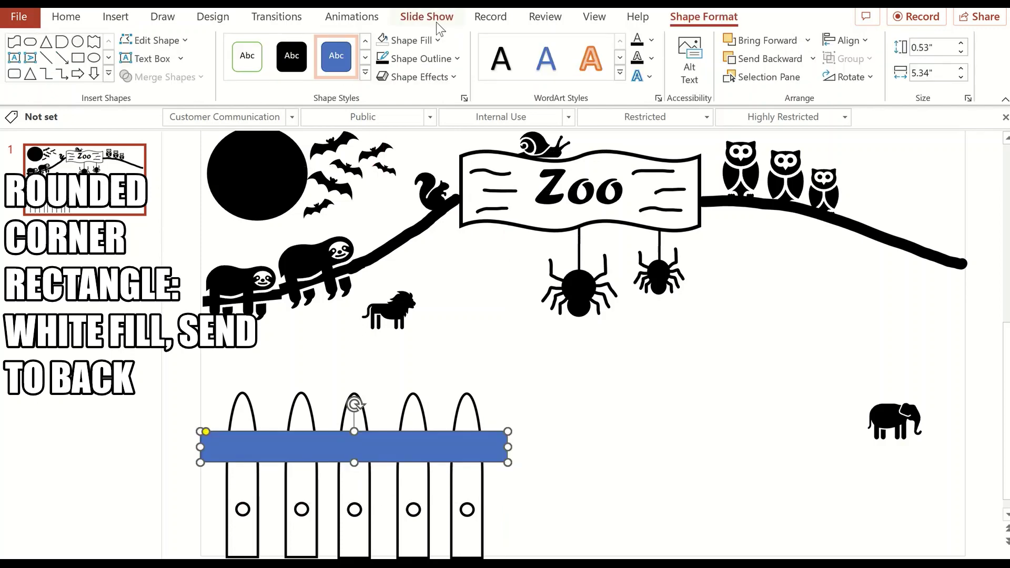
click(431, 41)
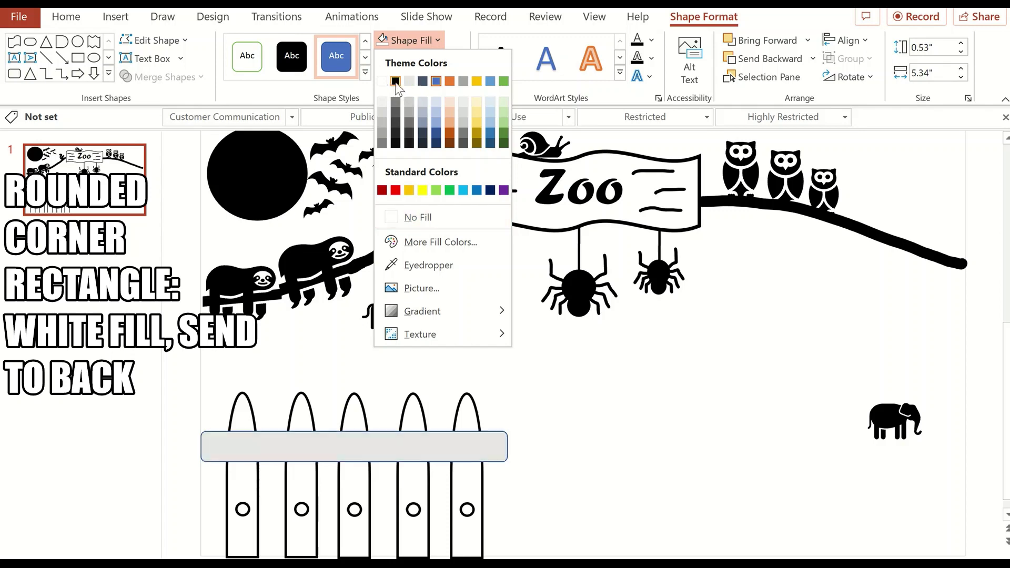
click(382, 81)
click(423, 59)
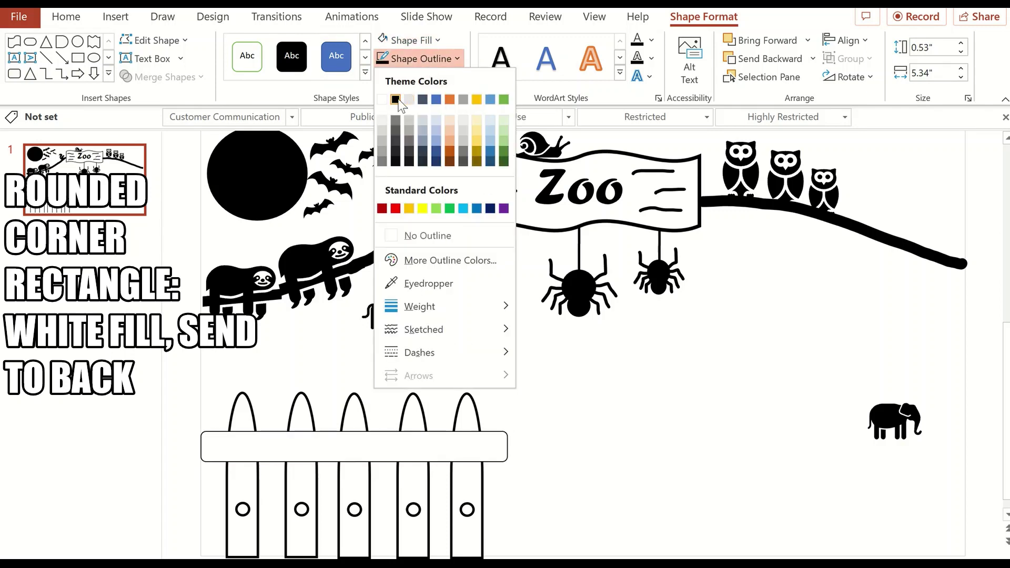
click(396, 100)
click(420, 58)
mouse_move(419, 306)
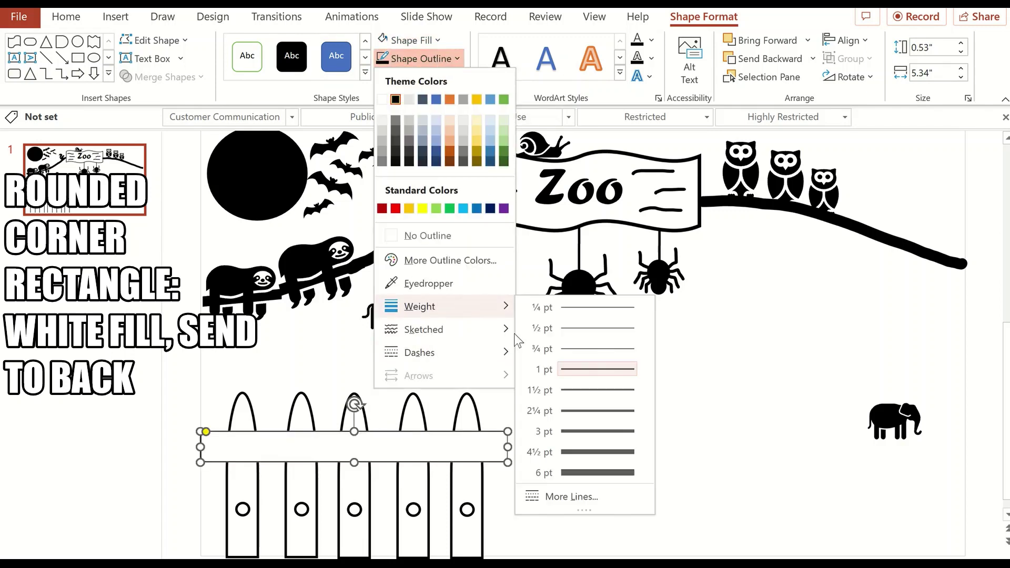
click(572, 431)
right_click(436, 449)
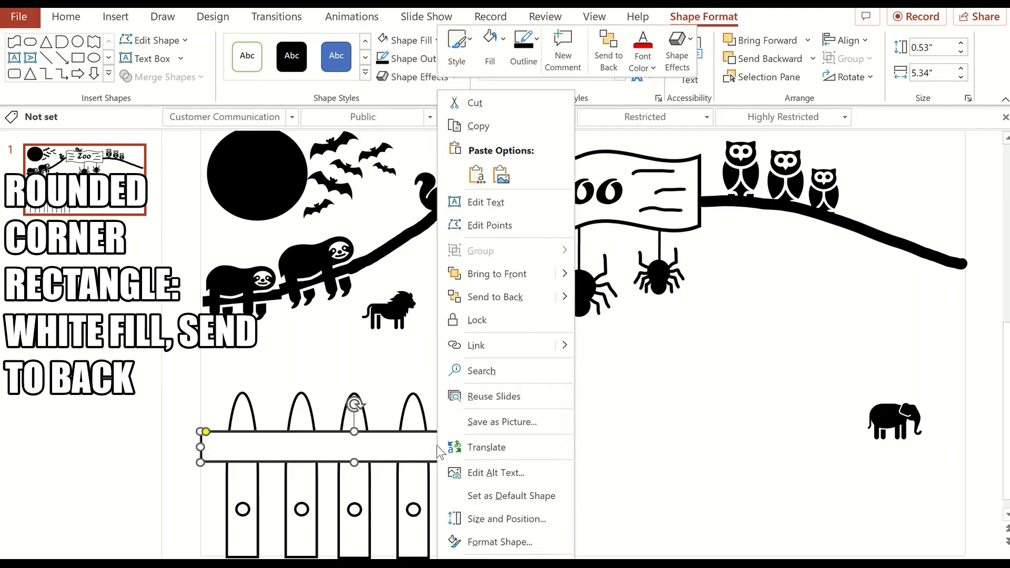
click(486, 296)
Copy the rail lower on the fence, send it to back, and select all fence parts.
click(572, 424)
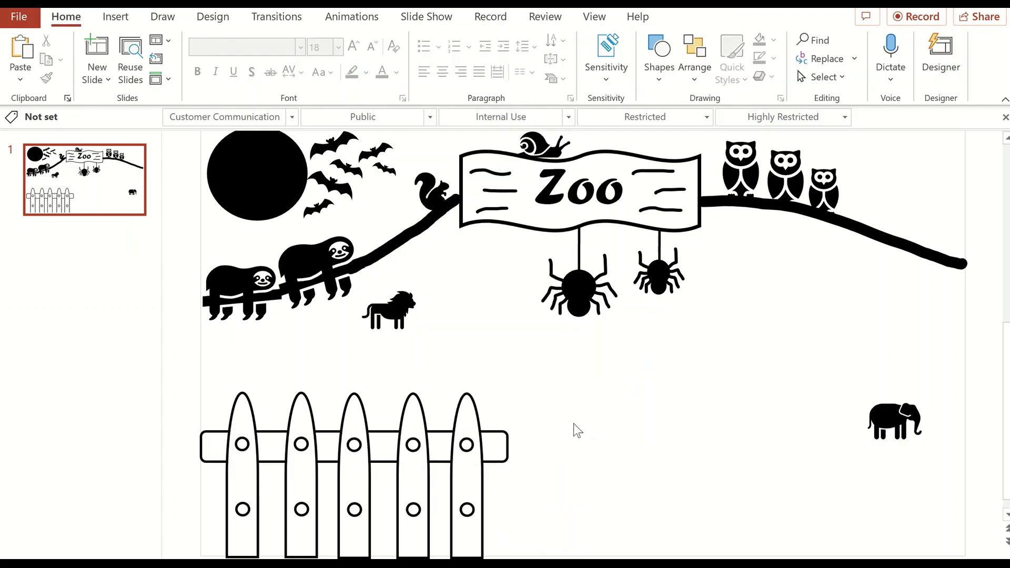
click(501, 453)
drag(501, 453, 505, 512)
right_click(491, 517)
click(631, 408)
click(505, 512)
click(264, 333)
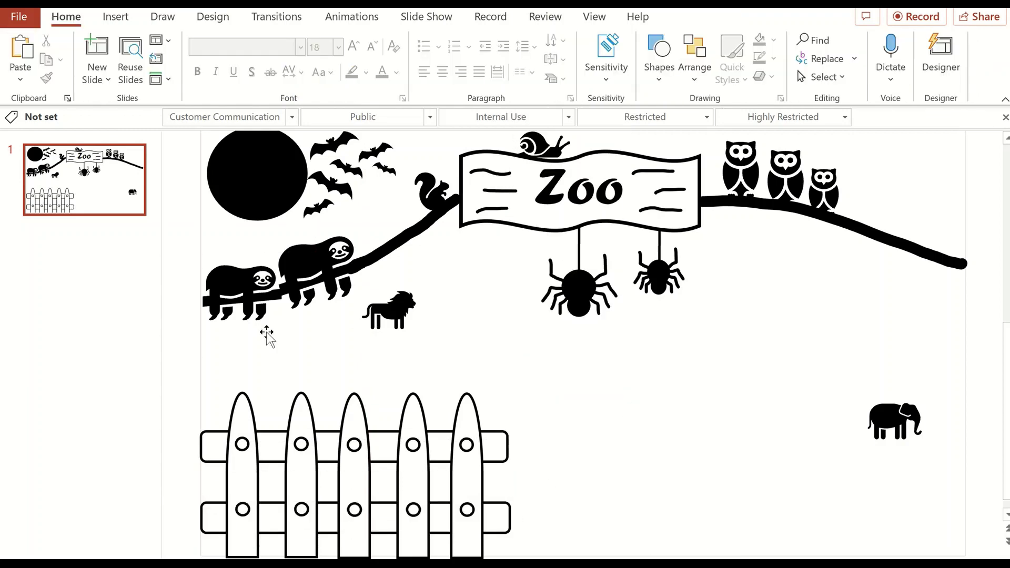
drag(166, 365, 609, 560)
Group the fence, place a pasted copy at the lower right, and raise the elephant toward the branch.
right_click(413, 448)
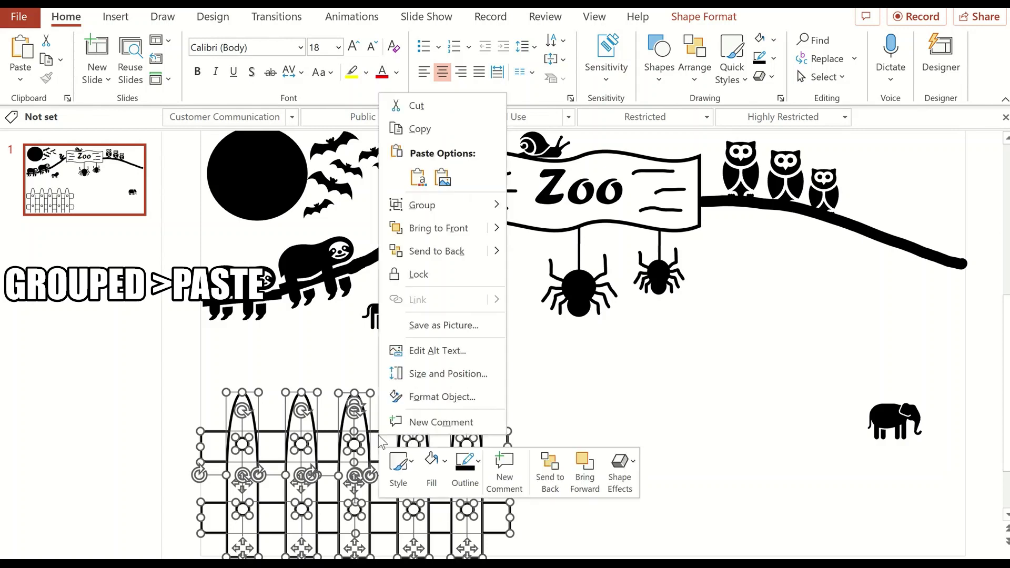
click(568, 206)
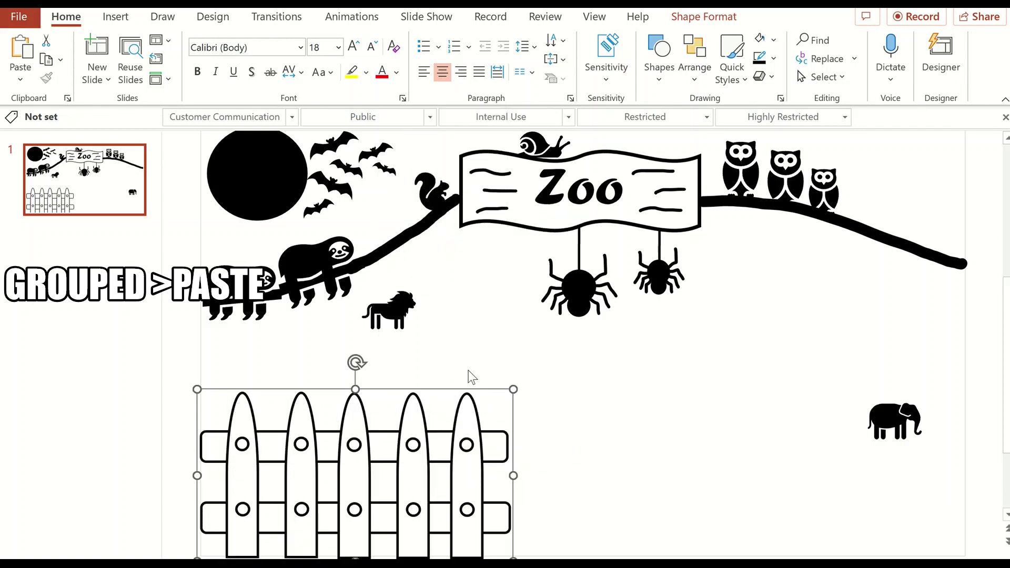
key(ctrl+v)
drag(897, 424, 861, 296)
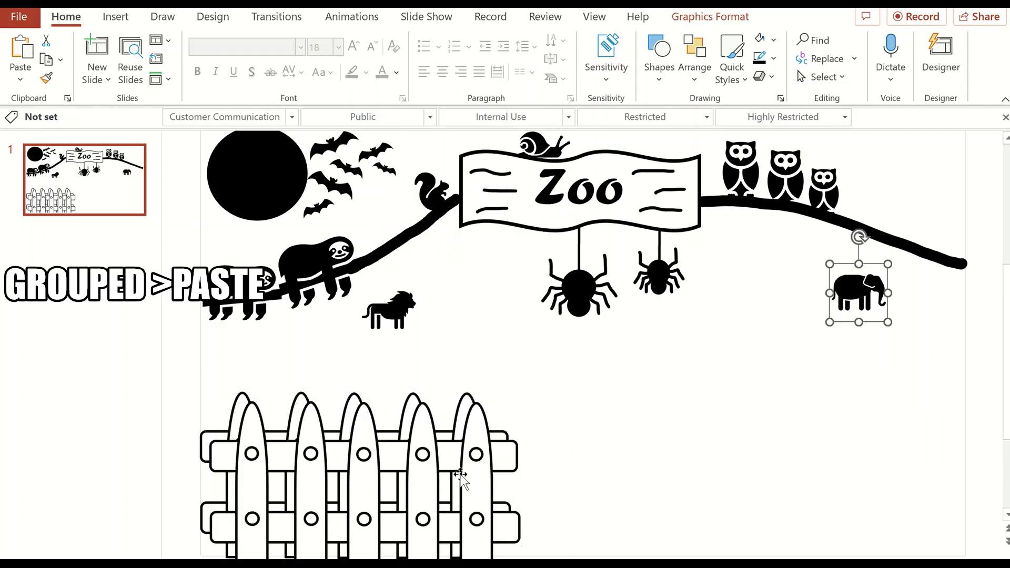
drag(476, 441, 924, 425)
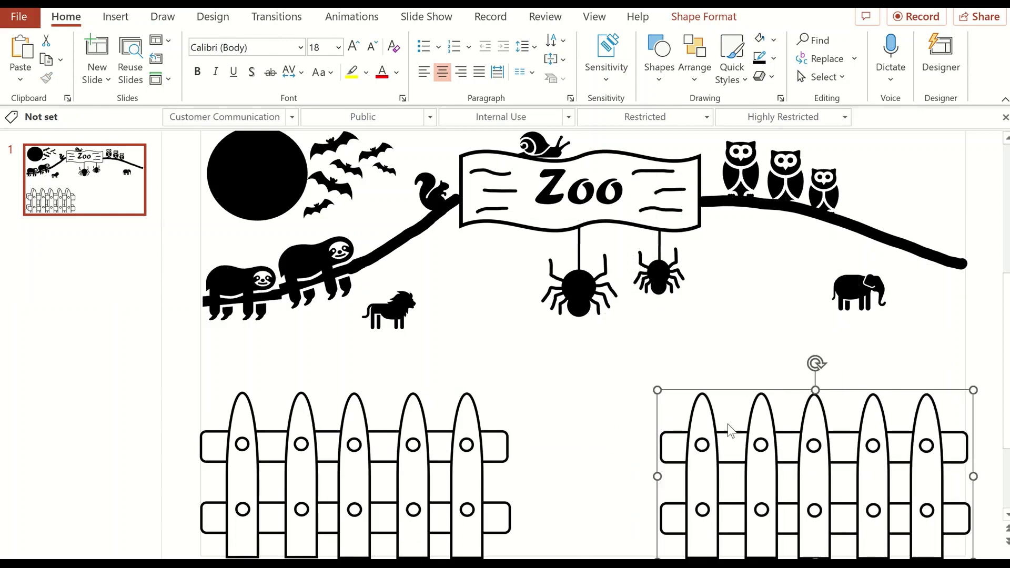
click(685, 282)
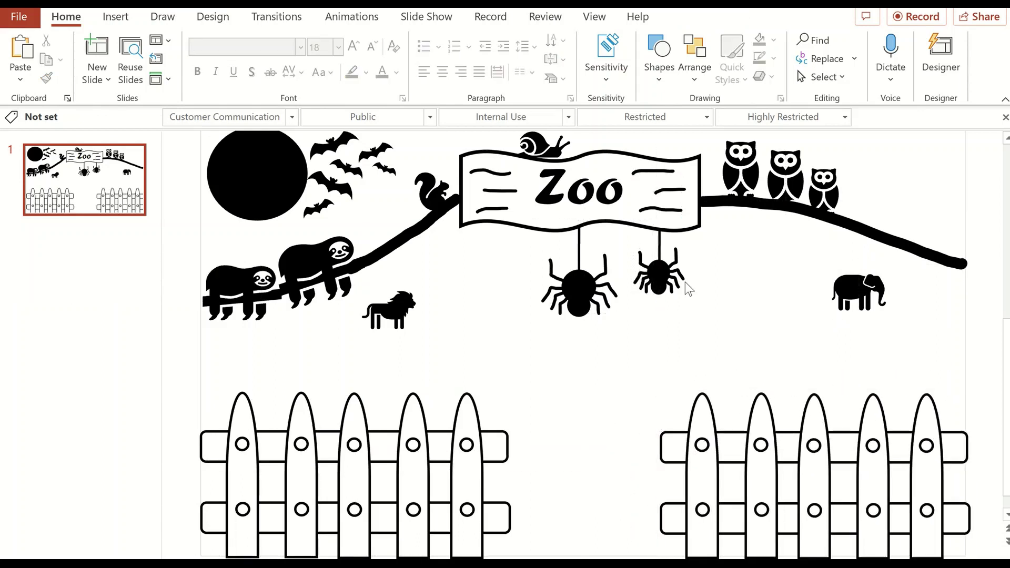
click(115, 21)
click(286, 58)
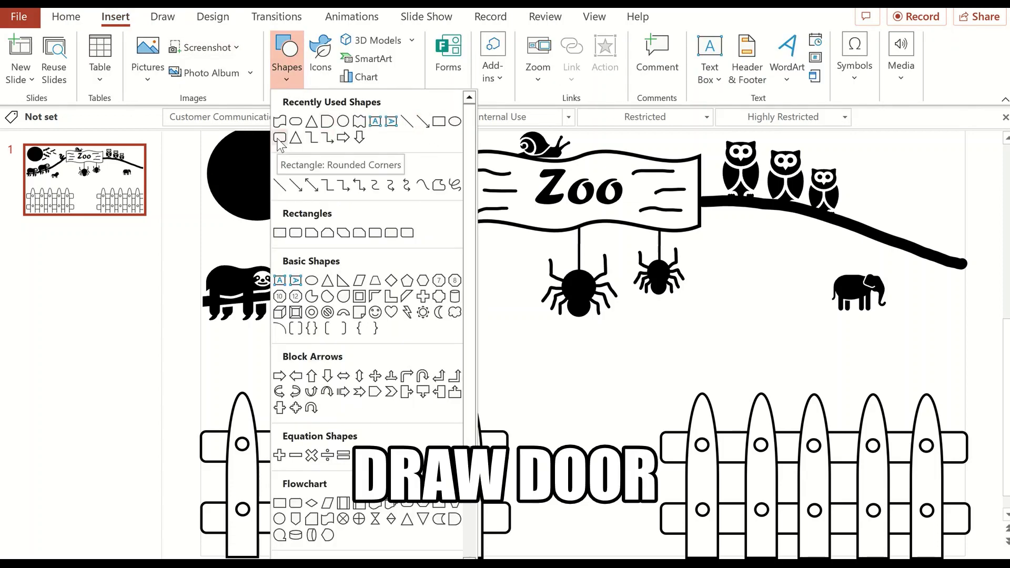
Draw a tall rectangle post at the left fence's end, white with a black 2¼ pt outline.
click(436, 122)
drag(503, 399, 519, 557)
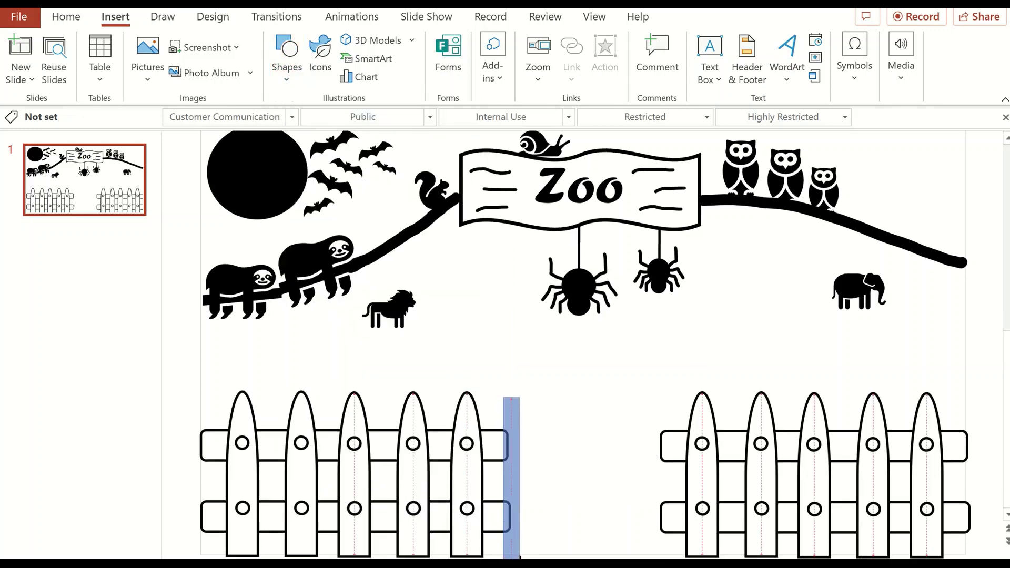
drag(508, 468, 501, 468)
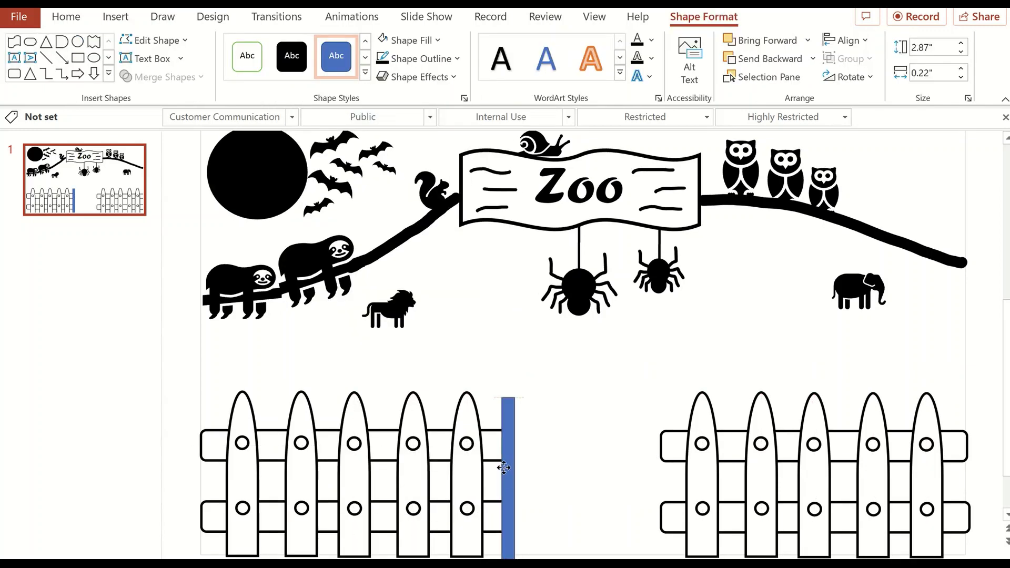
click(407, 40)
click(398, 75)
click(415, 58)
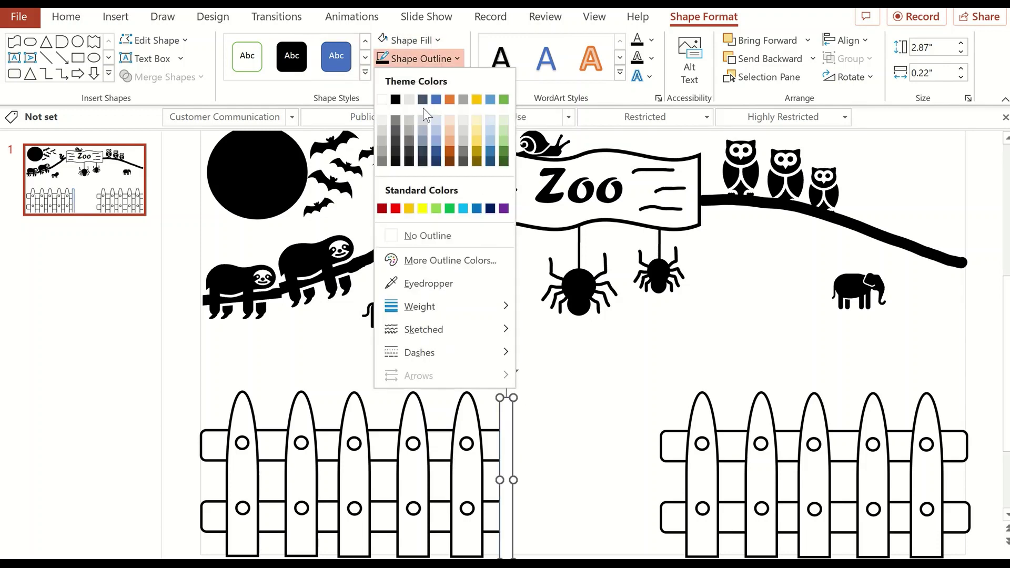
click(396, 99)
click(416, 61)
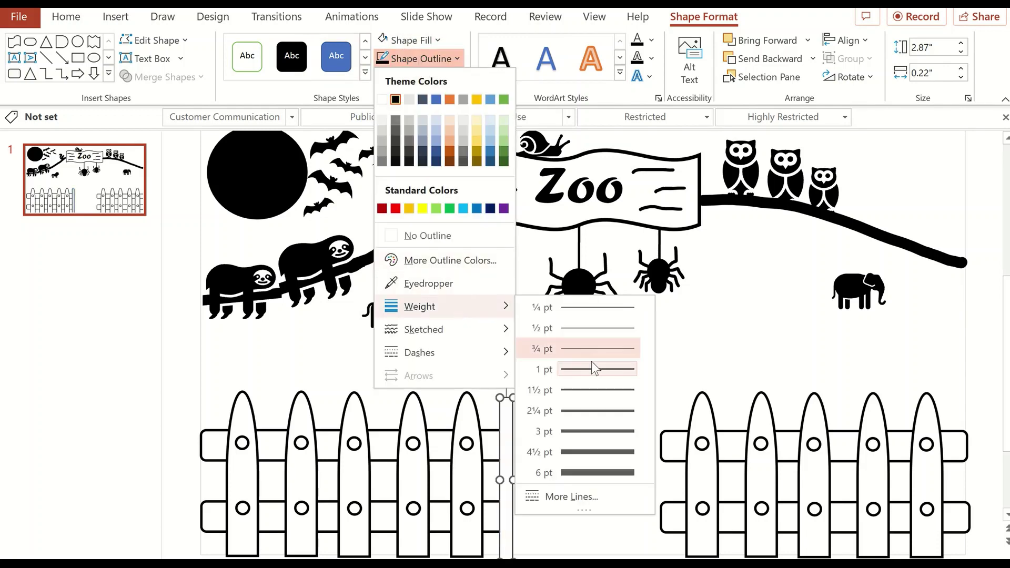
click(595, 410)
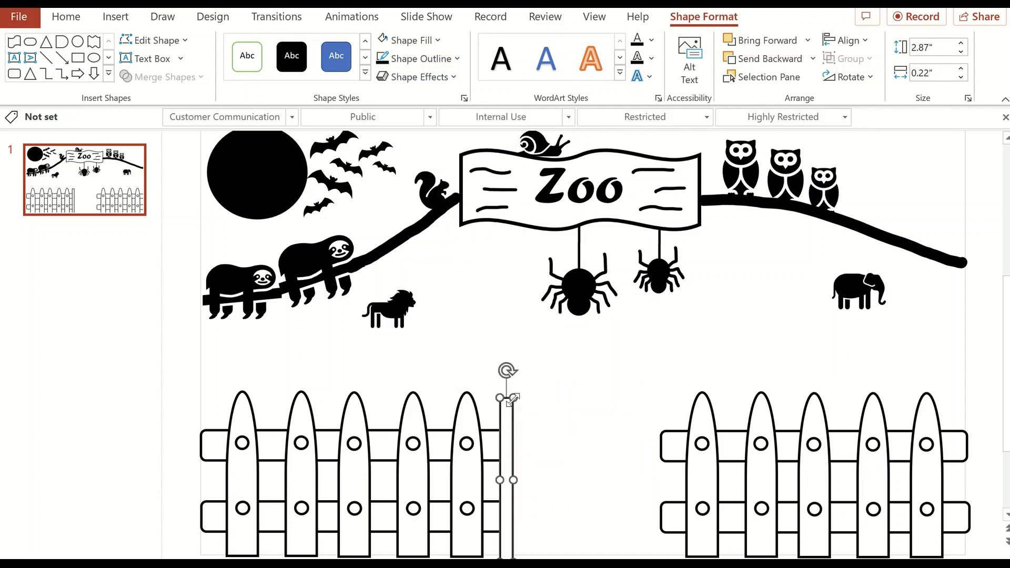
Add a small white rounded-rectangle cap with a 3 pt outline on top of the post.
click(124, 19)
click(295, 74)
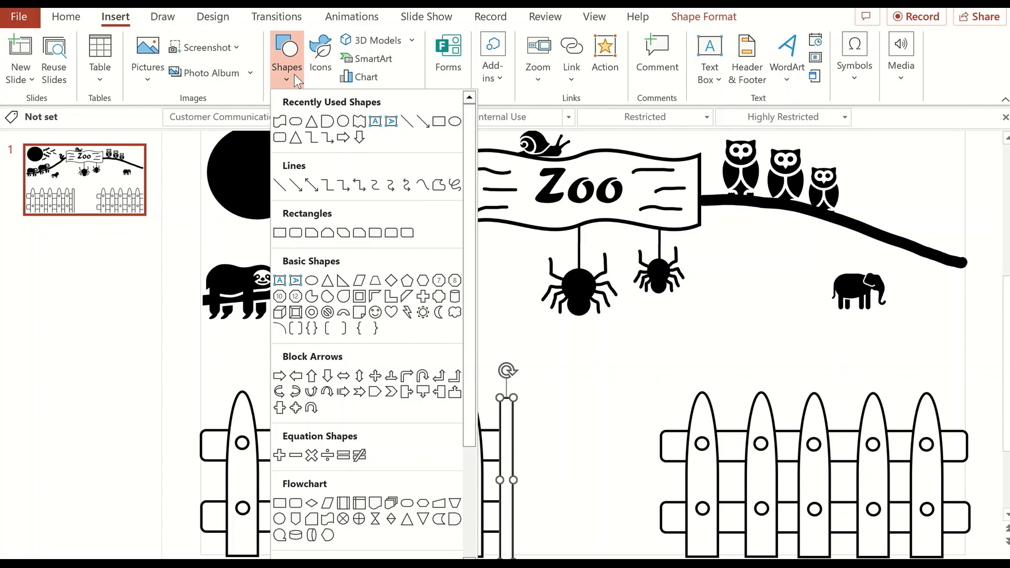
click(295, 120)
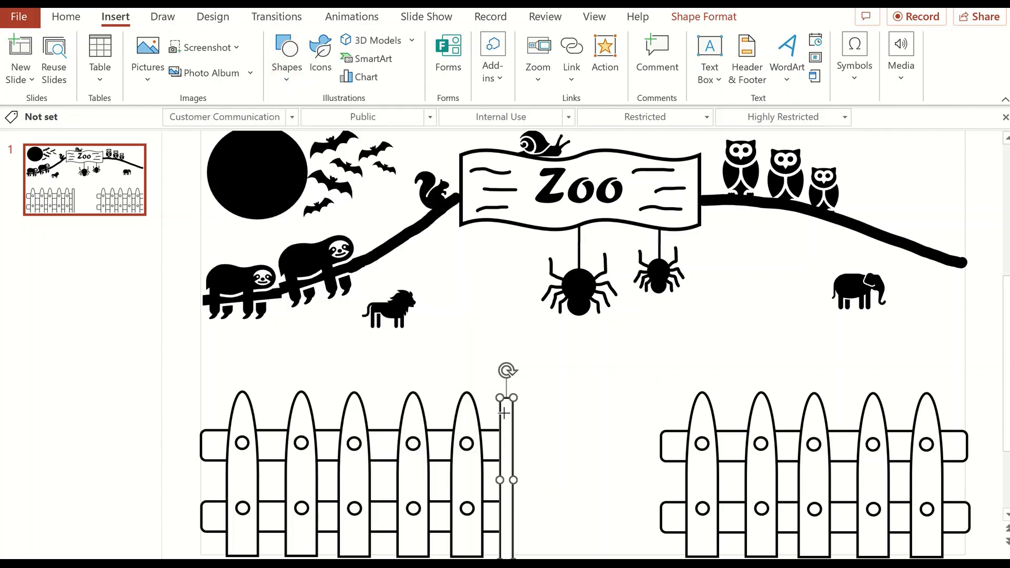
drag(520, 398, 509, 398)
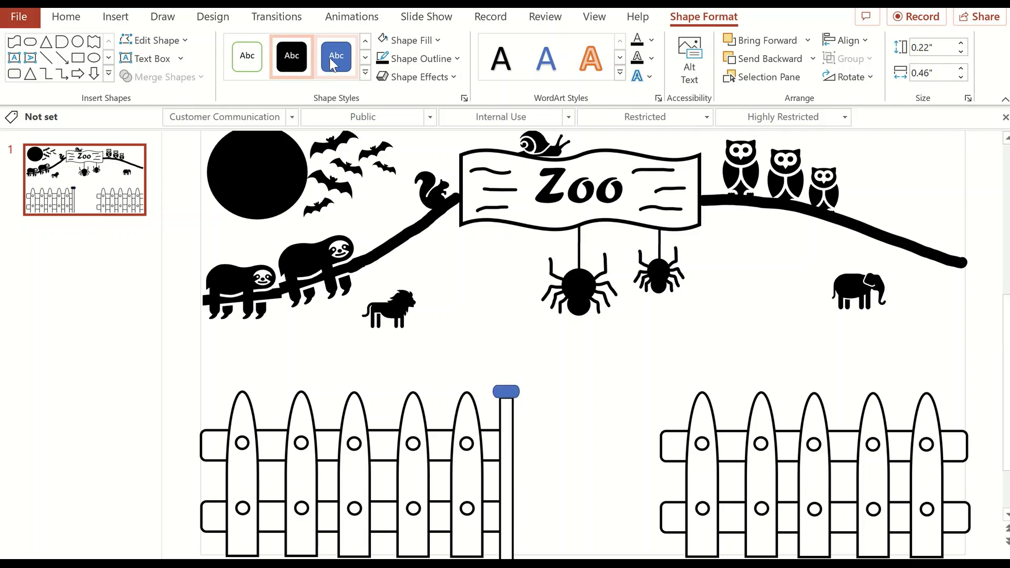
click(429, 38)
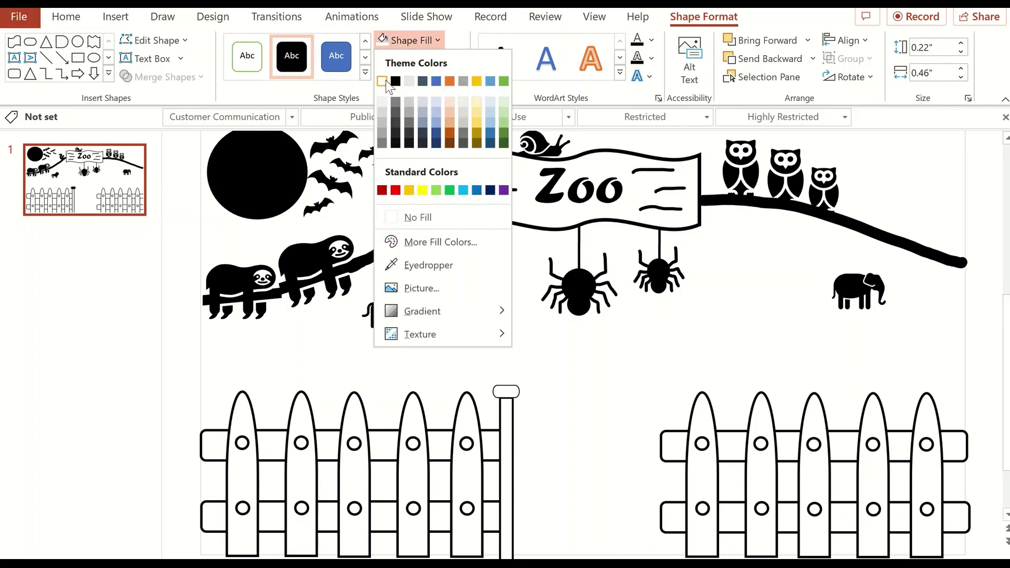
click(386, 80)
click(414, 42)
click(383, 80)
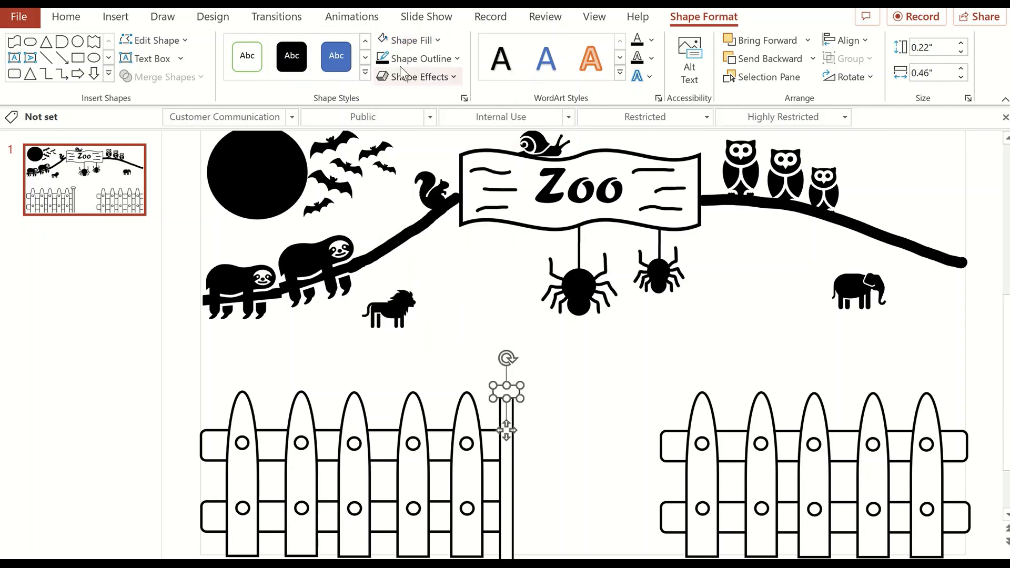
click(412, 58)
mouse_move(419, 306)
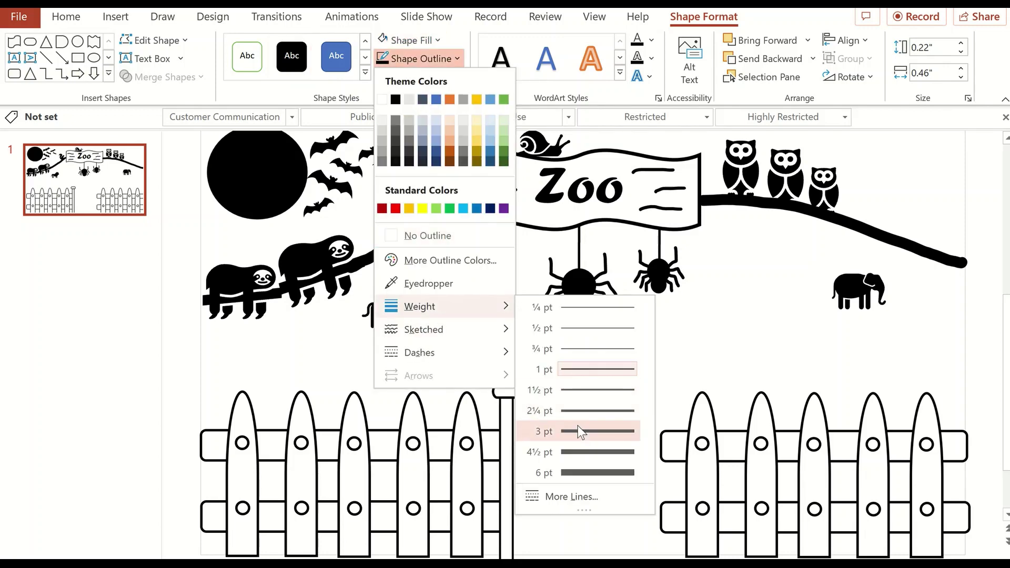
click(577, 430)
click(515, 277)
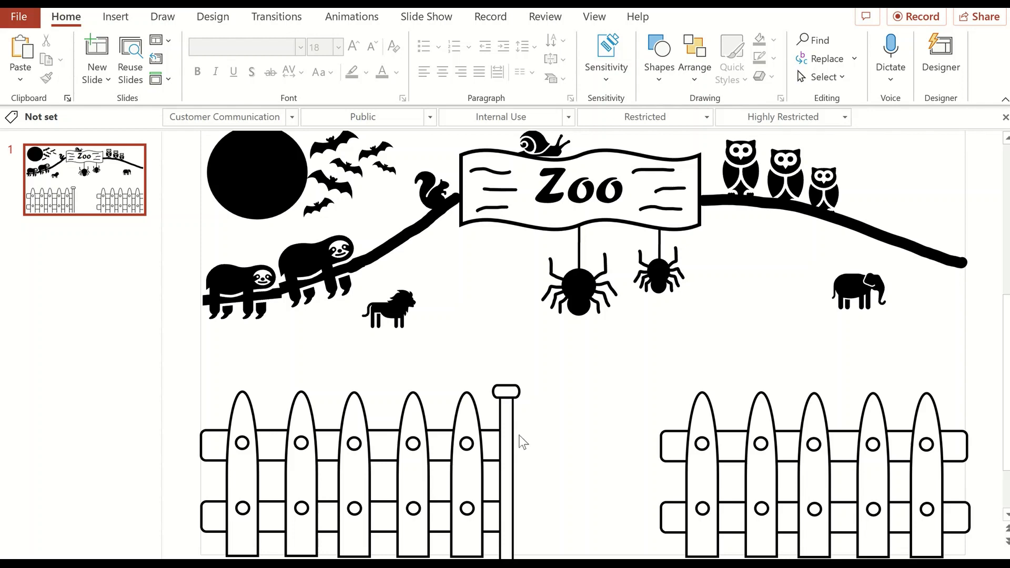
Copy the post and cap together to the right fence's inner end.
click(511, 431)
shift+click(519, 391)
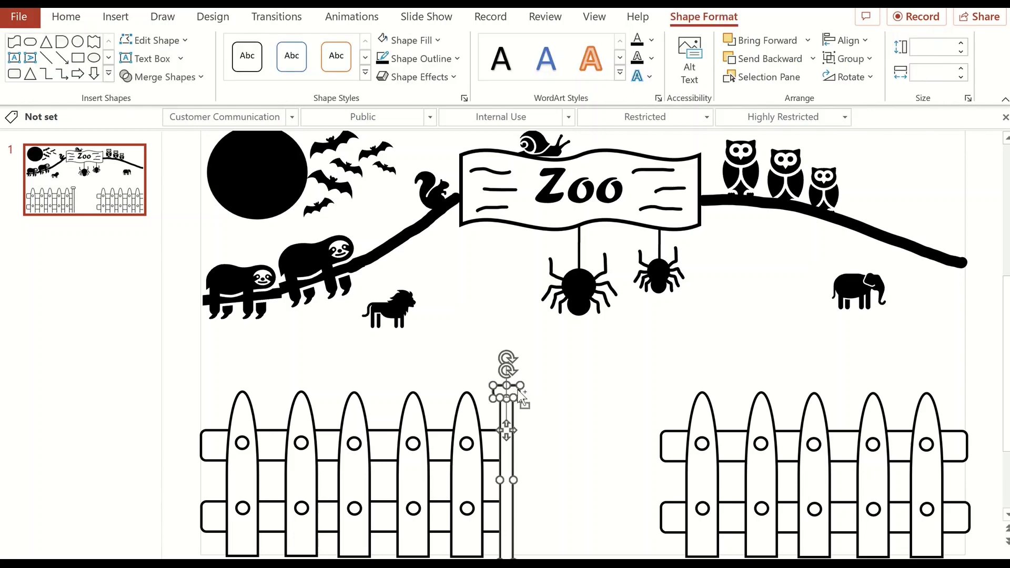
mouse_move(522, 399)
mouse_down()
mouse_move(525, 430)
mouse_move(667, 442)
mouse_up()
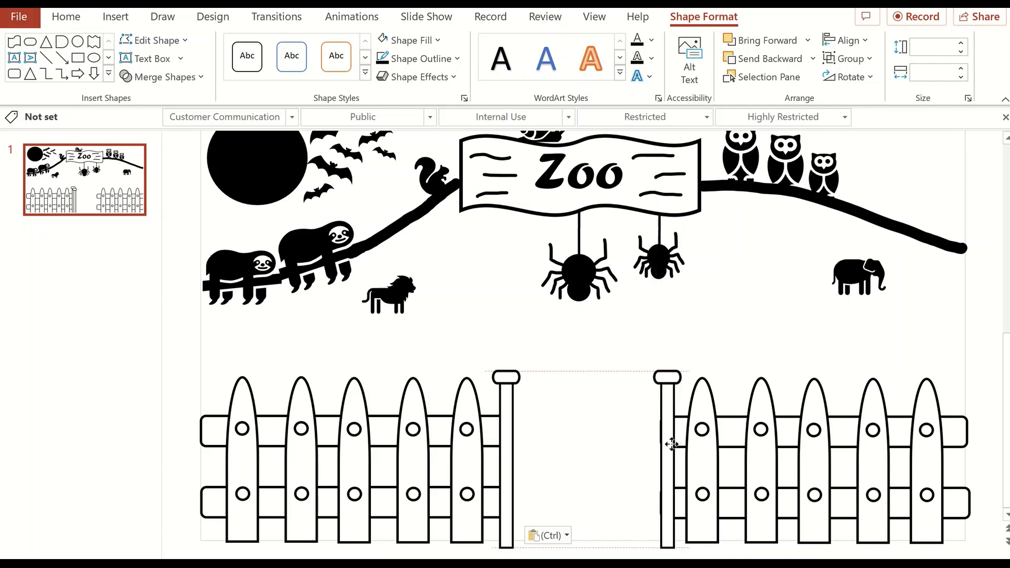
Draw a rounded-rectangle gate bar spanning the two gate posts and send it behind them.
click(108, 17)
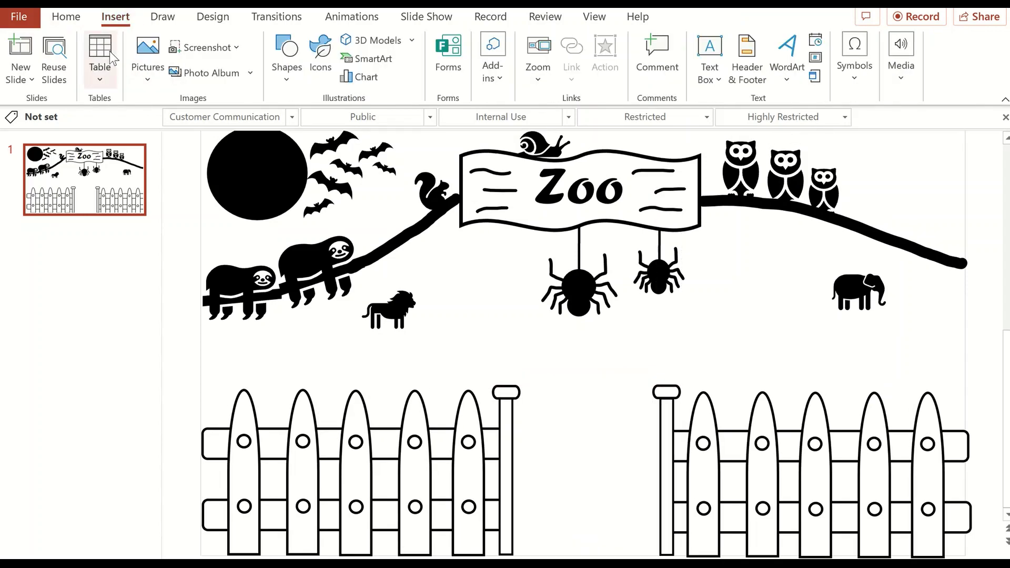
click(288, 78)
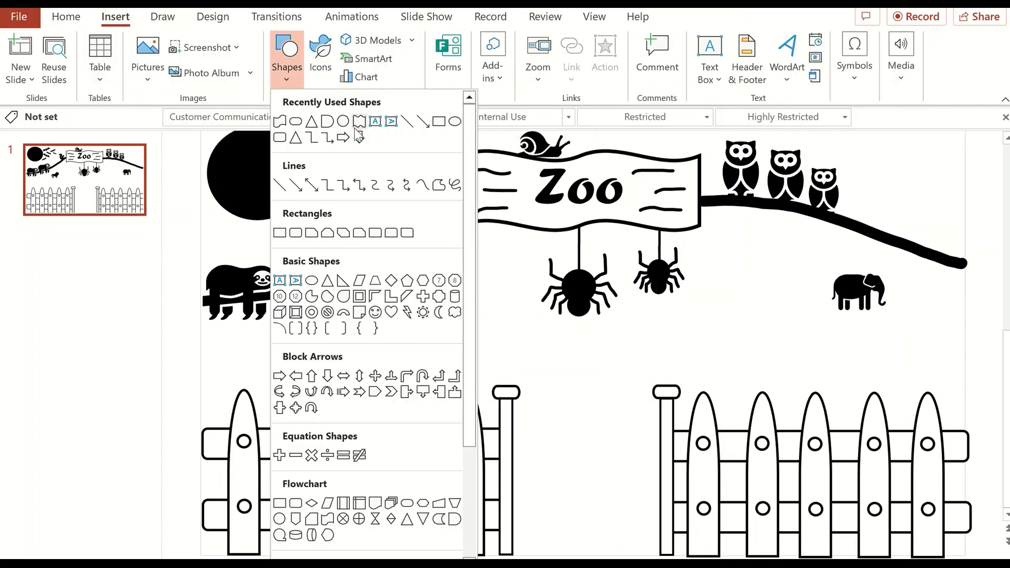
click(280, 139)
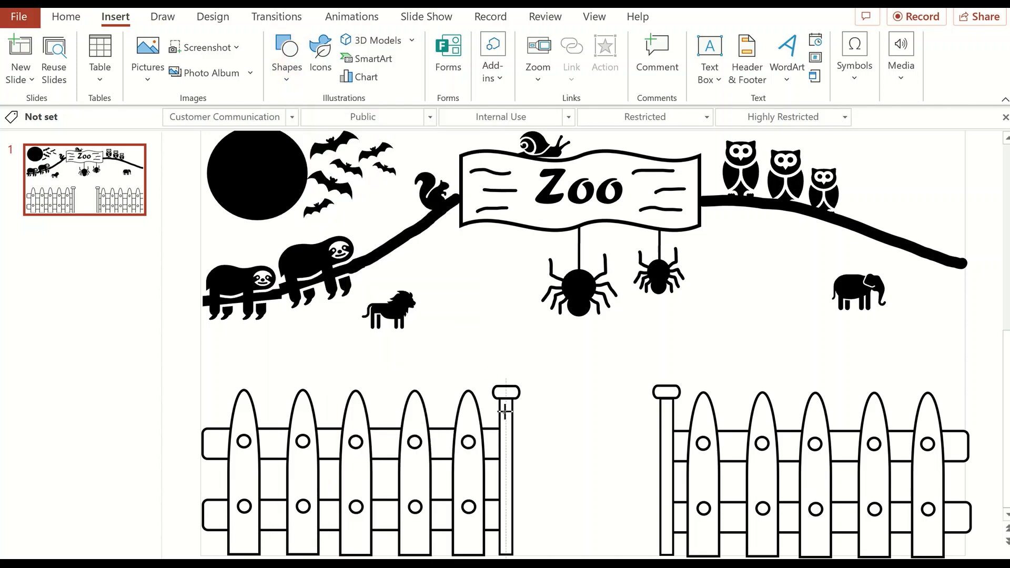
drag(504, 411, 667, 421)
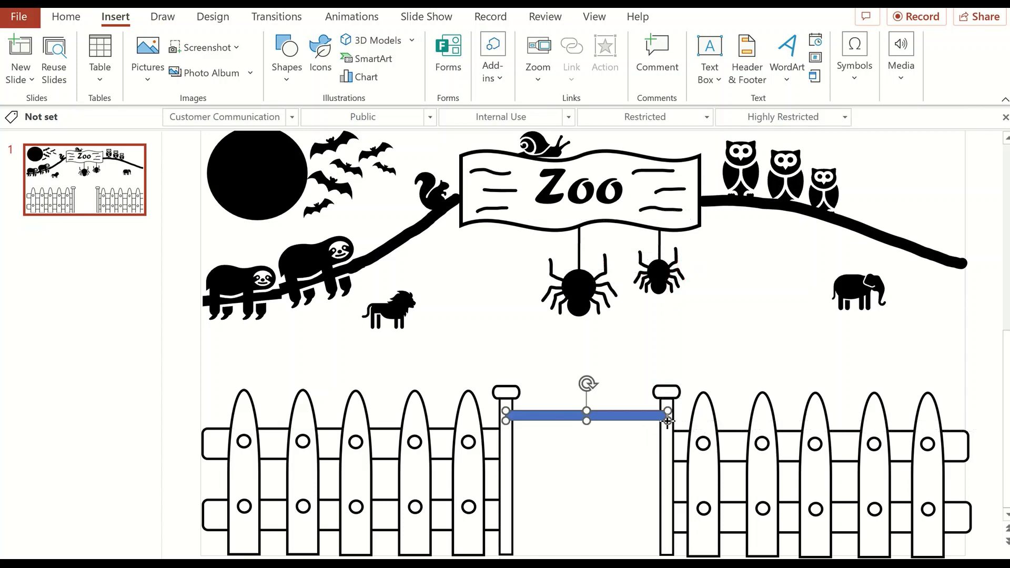
right_click(618, 415)
click(715, 287)
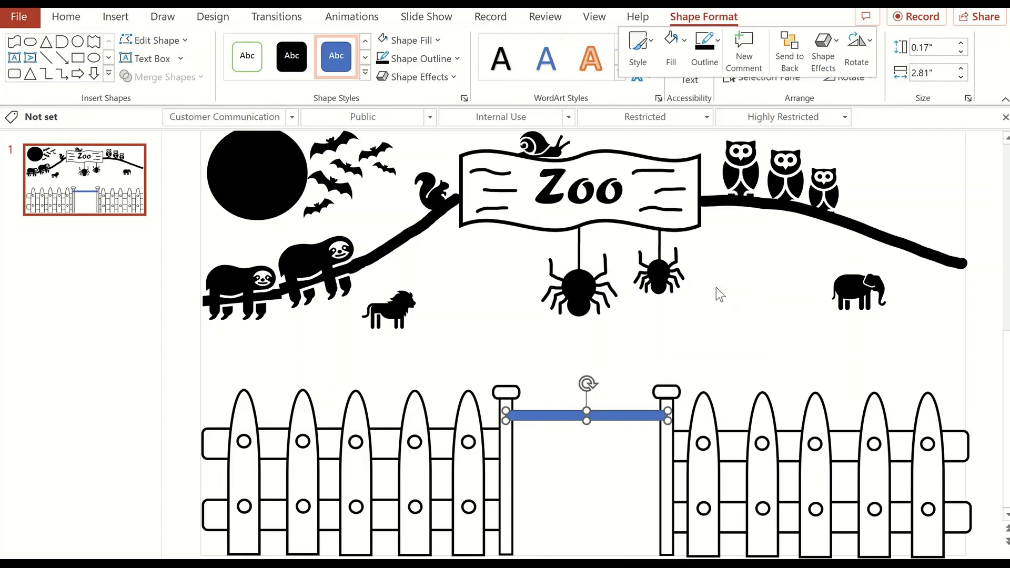
Give the gate bar a white fill and a black 3 pt outline.
click(411, 44)
click(381, 79)
click(413, 58)
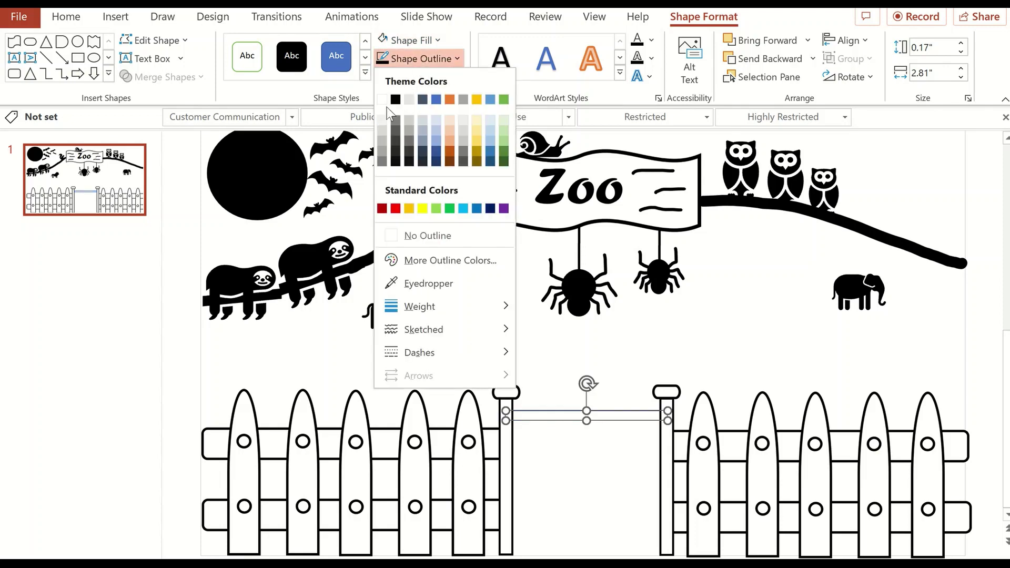
click(383, 100)
click(414, 60)
mouse_move(418, 306)
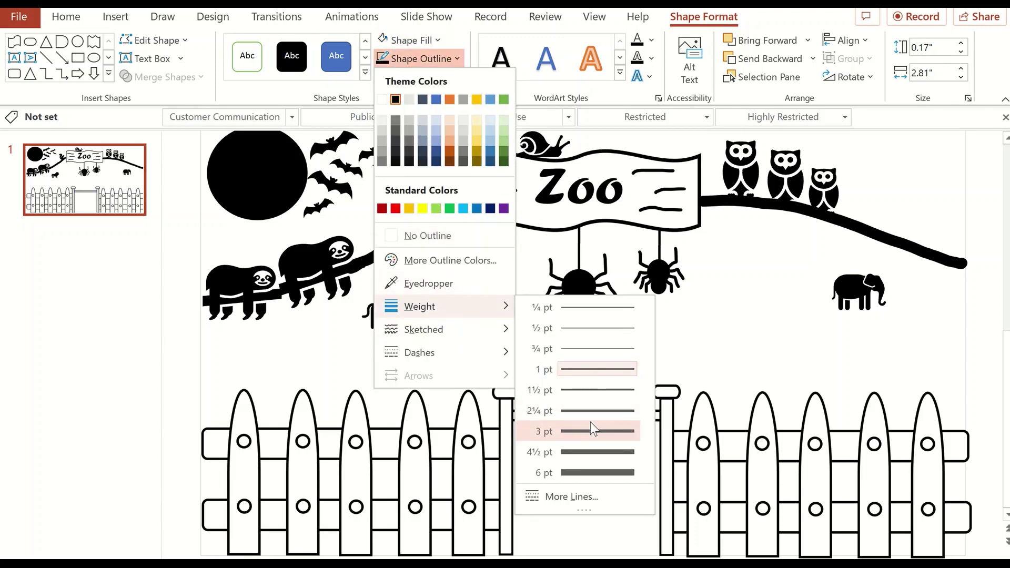
click(590, 422)
Duplicate the gate bar lower down the gate.
click(683, 343)
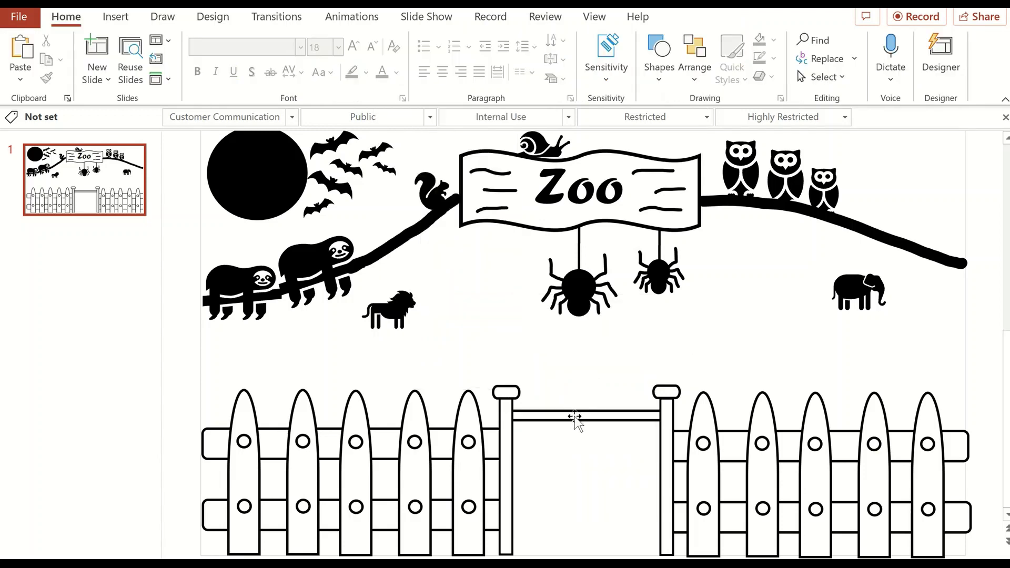
click(575, 418)
mouse_move(575, 425)
mouse_down()
mouse_move(559, 444)
mouse_move(558, 477)
mouse_up()
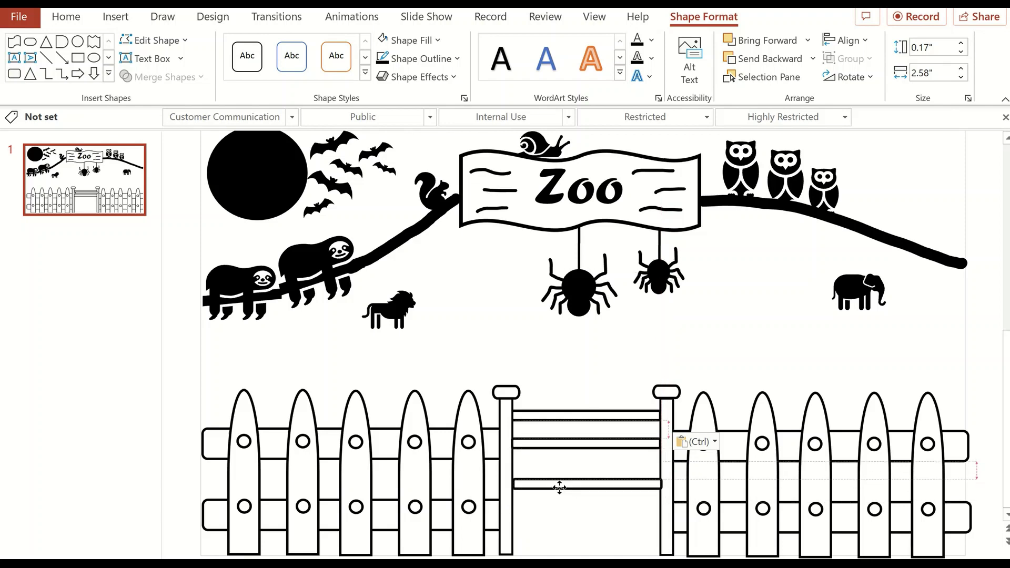
Copy the three gate bars downward to fill the lower half of the gate.
ctrl+click(575, 415)
ctrl+click(575, 443)
ctrl+drag(568, 479, 567, 544)
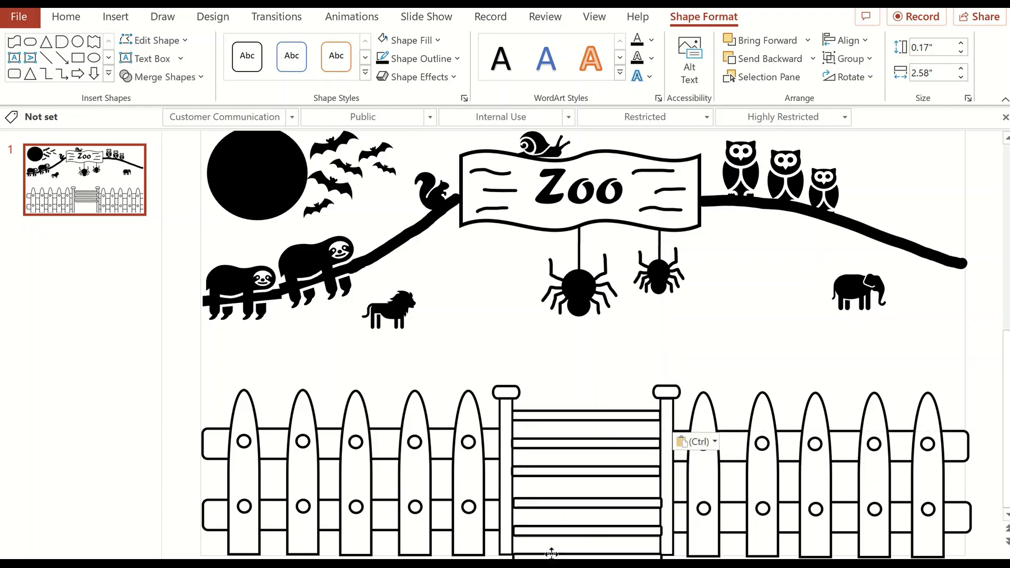
click(762, 324)
Copy a bar and rotate it into diagonal braces crossing the gate as an X.
click(579, 421)
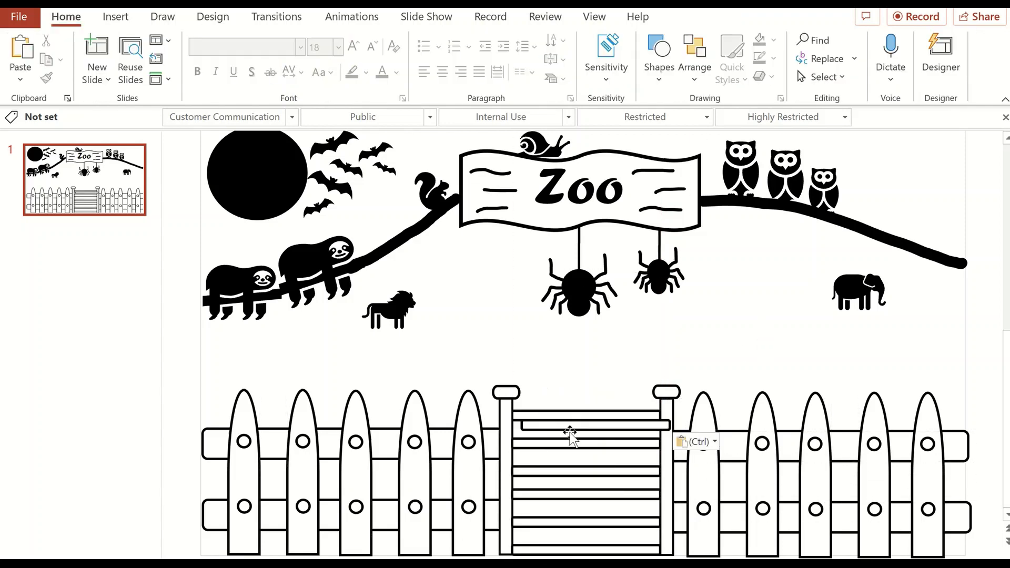
drag(717, 349, 573, 447)
mouse_move(623, 368)
mouse_down()
mouse_move(567, 465)
mouse_move(507, 420)
mouse_move(621, 457)
mouse_move(613, 444)
mouse_move(599, 487)
mouse_up()
key(Escape)
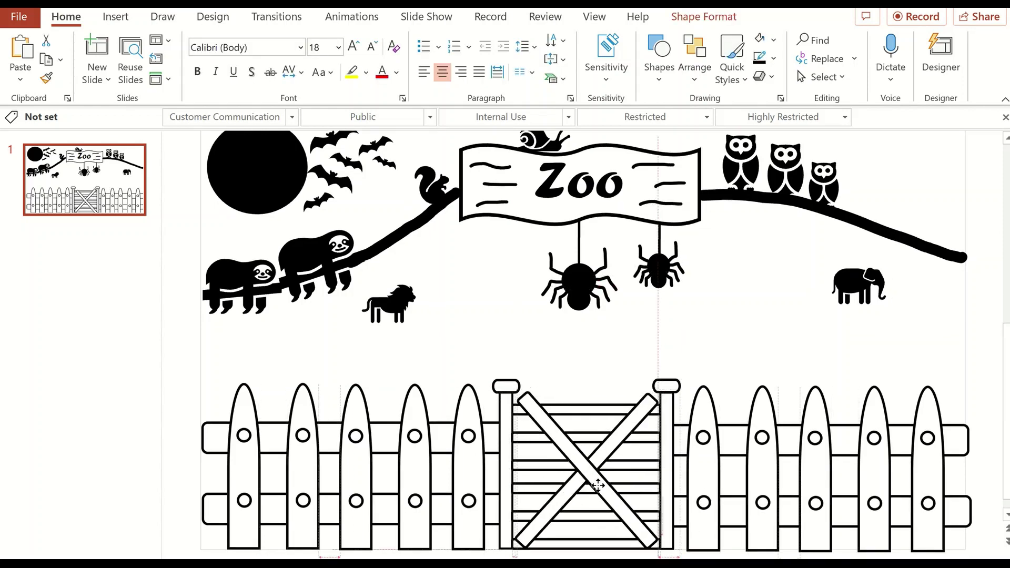
click(708, 371)
Enlarge the lion to about twice its size and move it behind the left fence.
click(357, 324)
drag(425, 282, 557, 138)
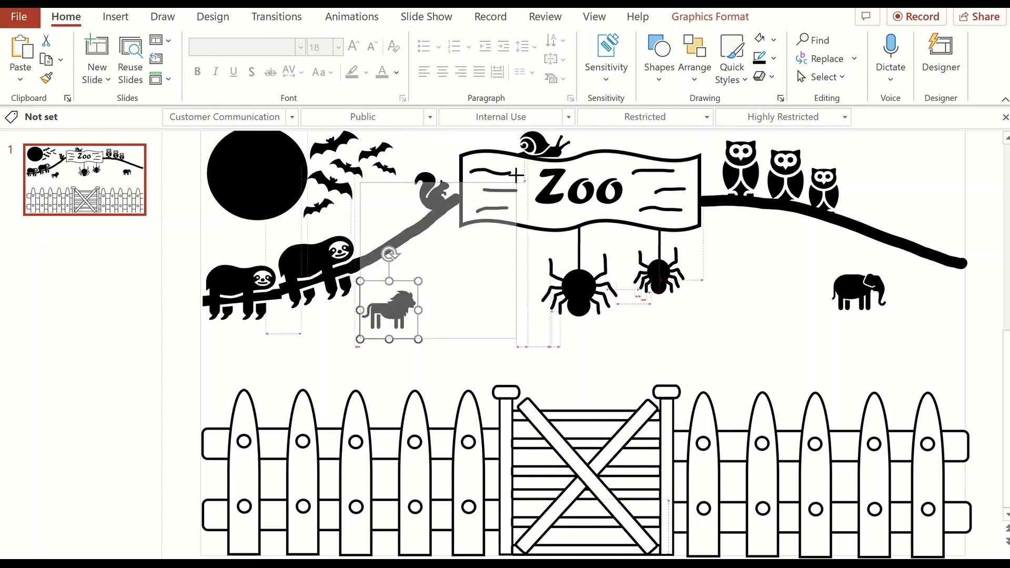
drag(460, 234, 317, 411)
drag(403, 326, 526, 205)
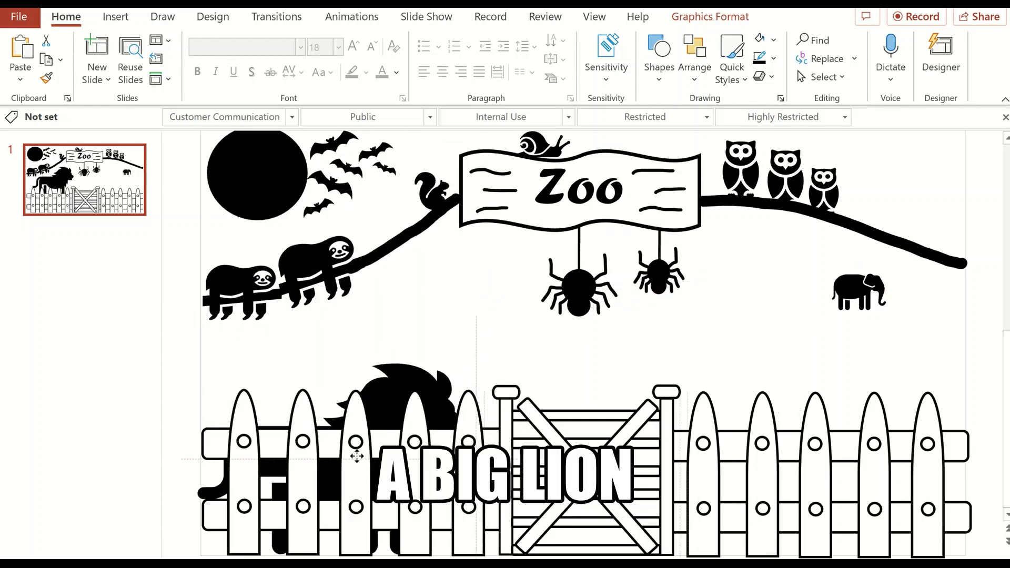
drag(475, 315, 430, 395)
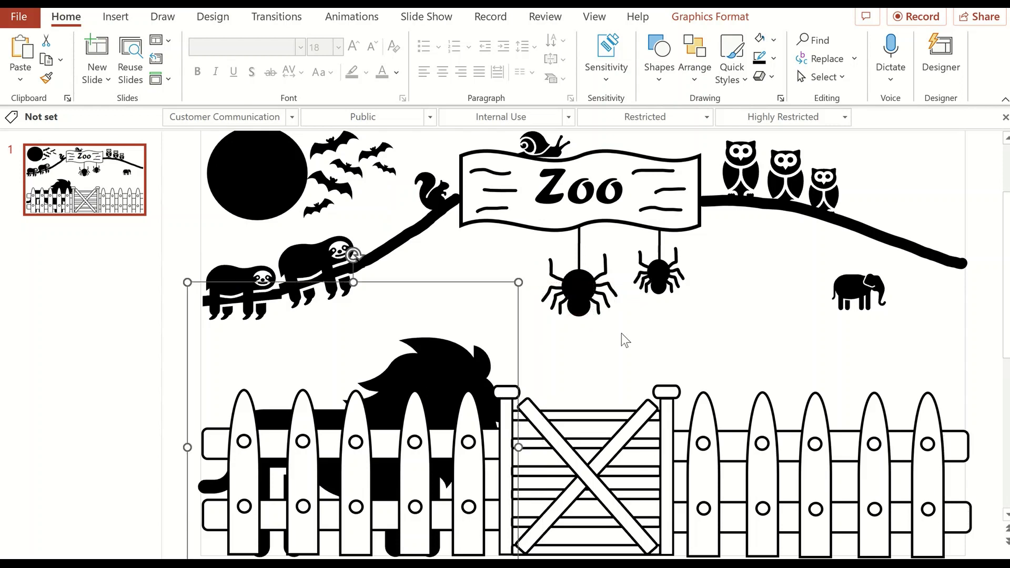
Flip the elephant to face left and enlarge it behind the right fence.
click(833, 307)
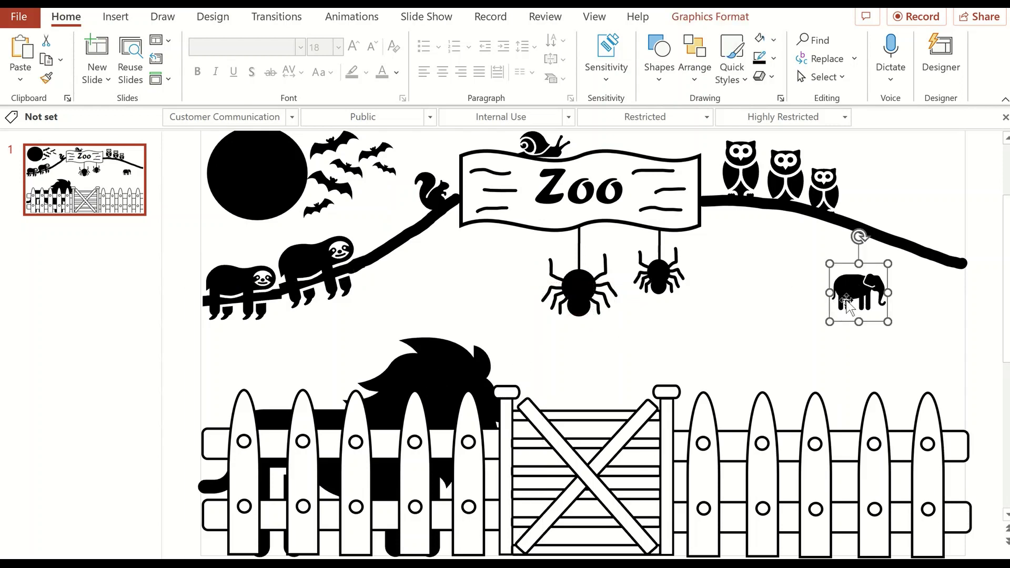
mouse_move(815, 303)
mouse_down()
mouse_move(692, 350)
mouse_move(910, 342)
mouse_up()
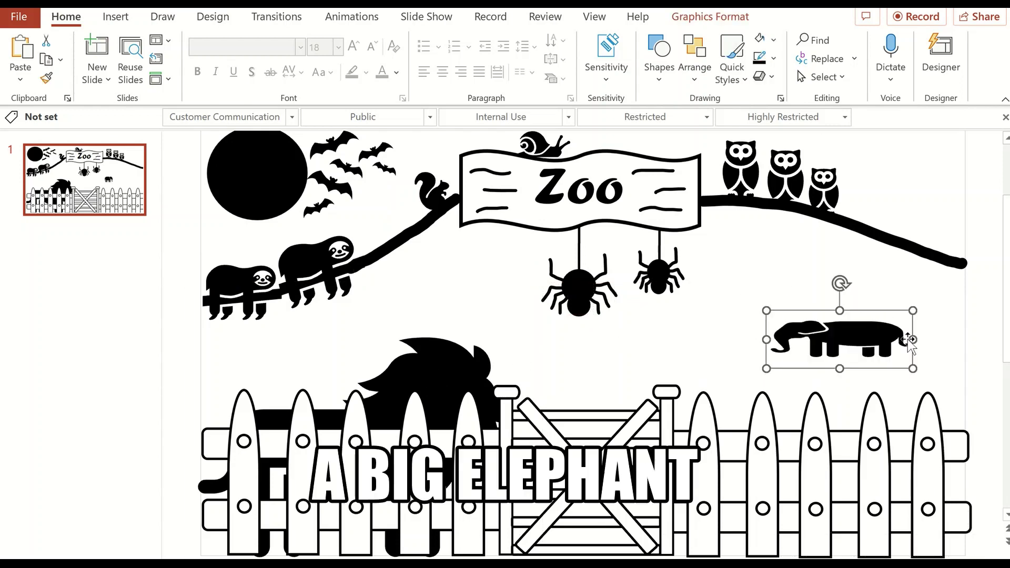
drag(840, 311, 840, 230)
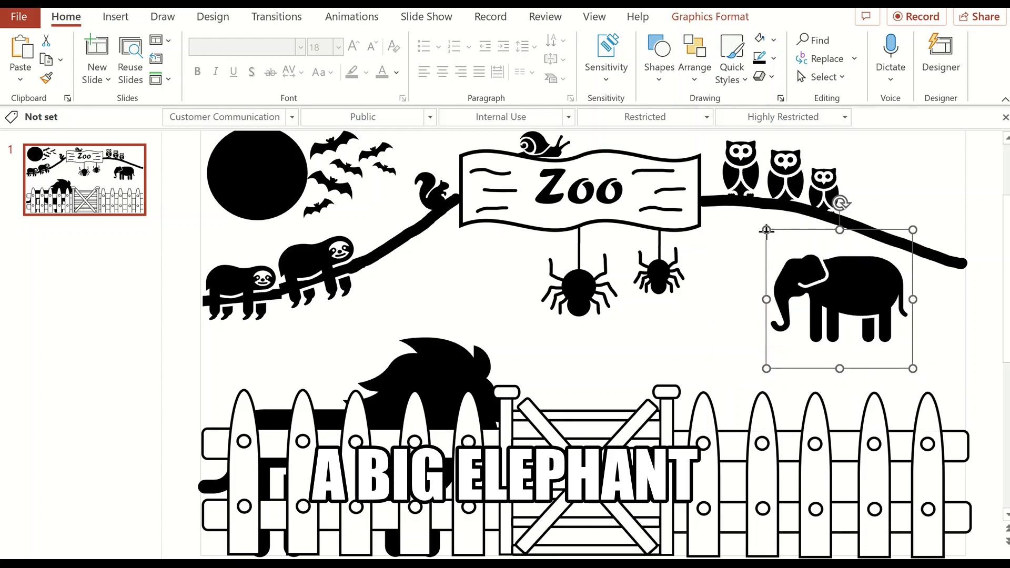
mouse_move(766, 230)
mouse_down()
mouse_move(586, 124)
mouse_move(842, 487)
mouse_up()
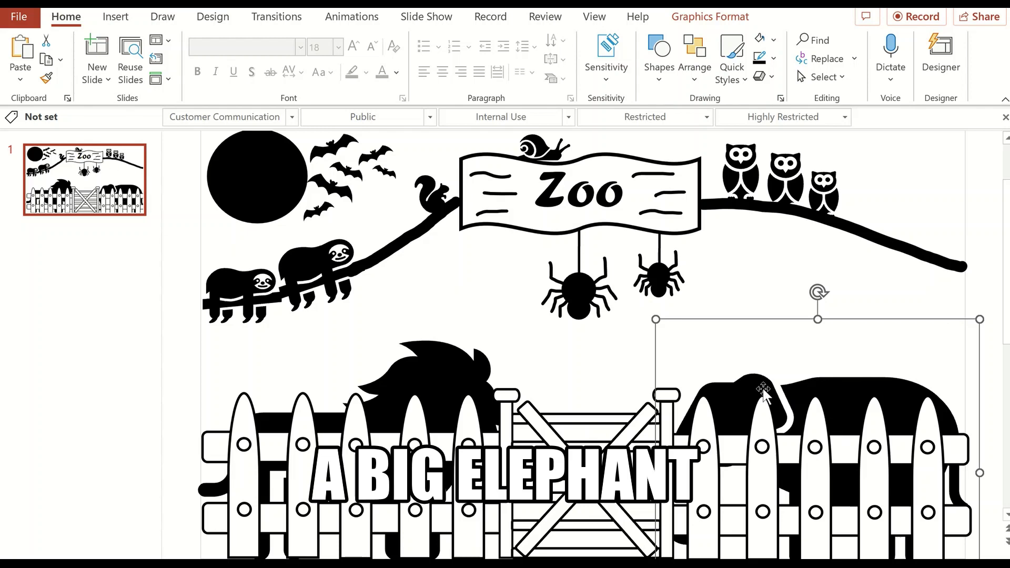
drag(655, 317, 617, 283)
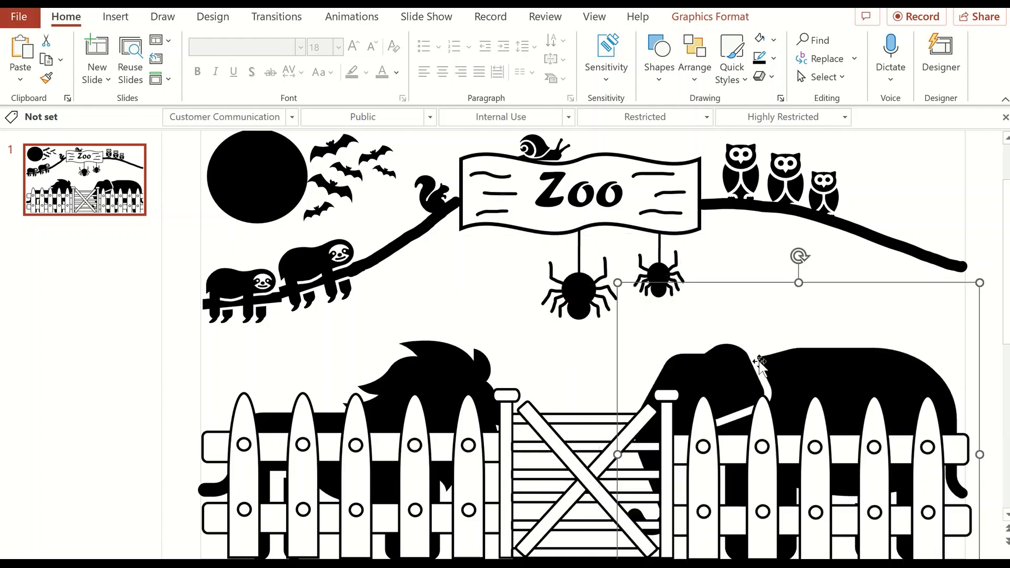
Fine-tune the lion's size and nudge the elephant into place behind the fence.
click(443, 367)
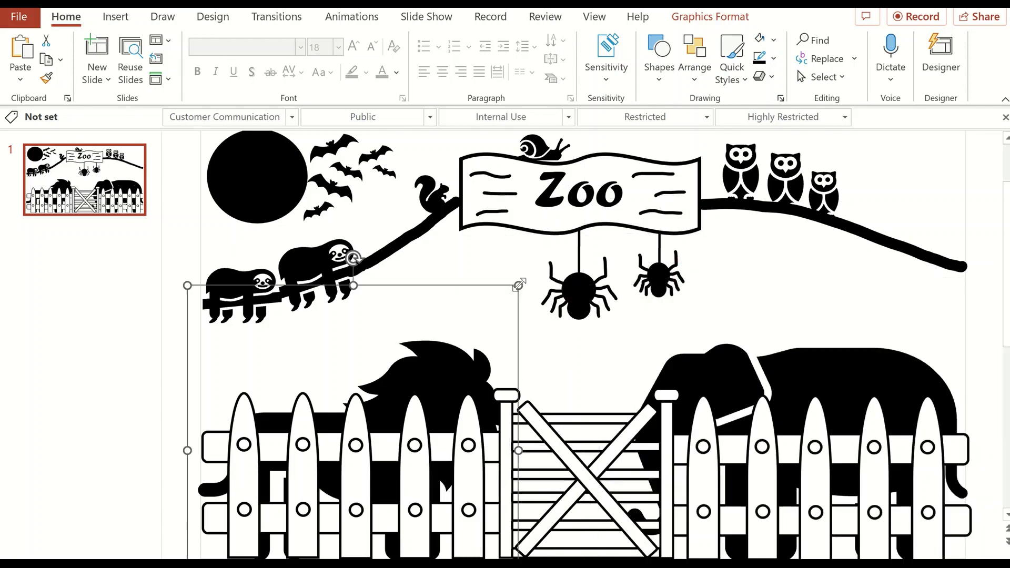
drag(519, 285, 475, 328)
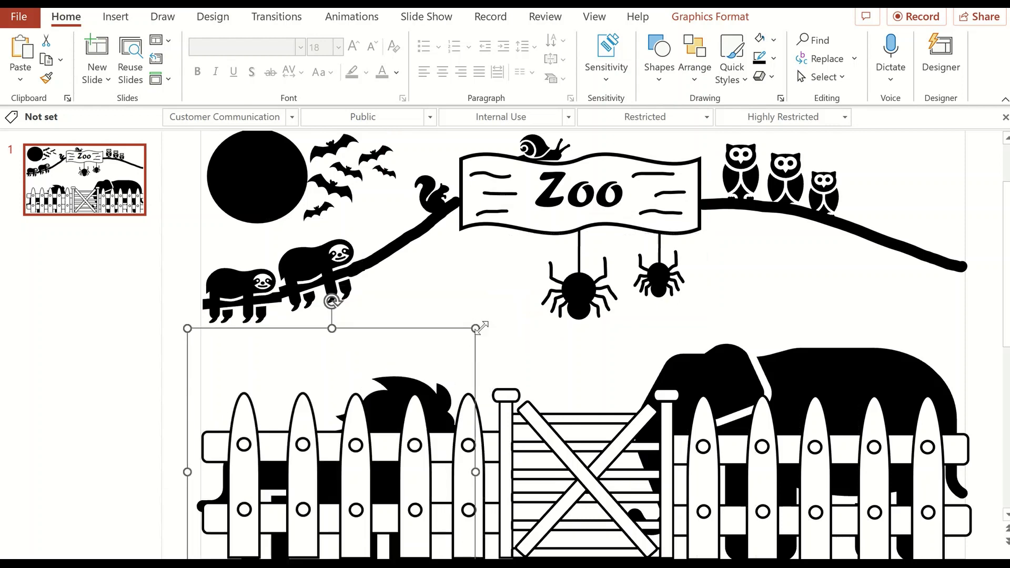
drag(476, 325, 500, 300)
drag(779, 370, 779, 365)
click(763, 284)
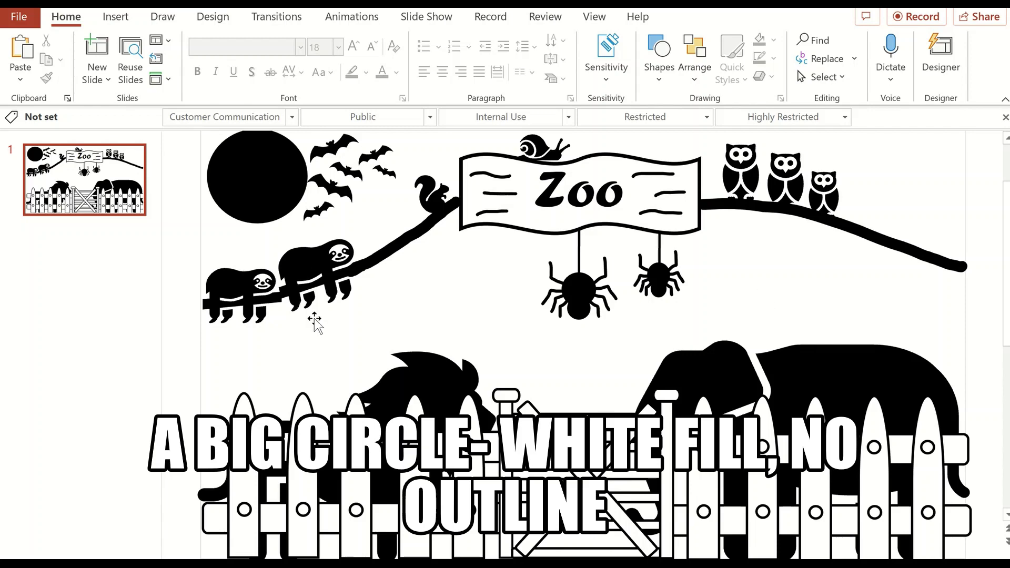
Draw a large oval circle to the left of the slide.
click(116, 18)
click(286, 58)
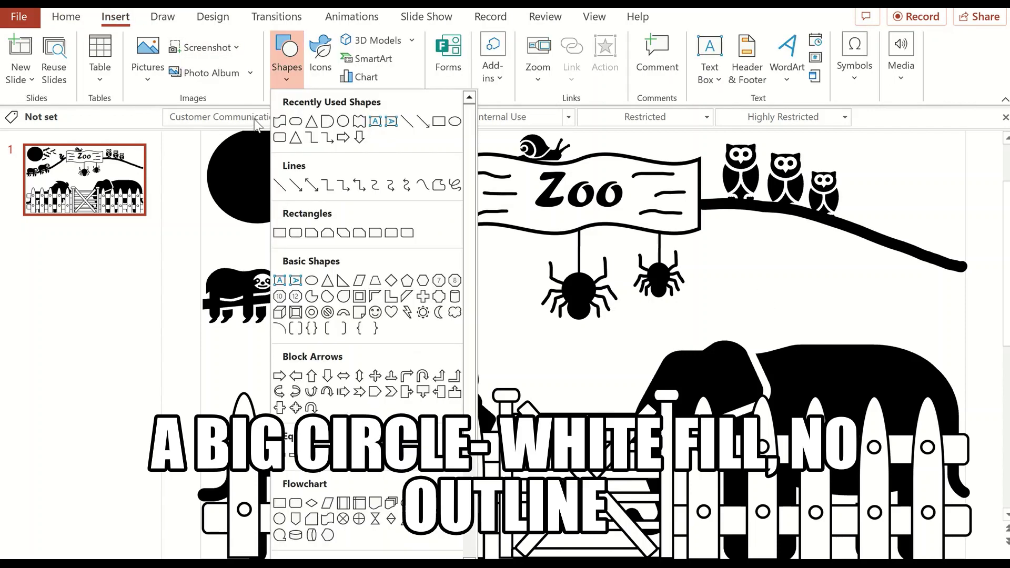
click(347, 122)
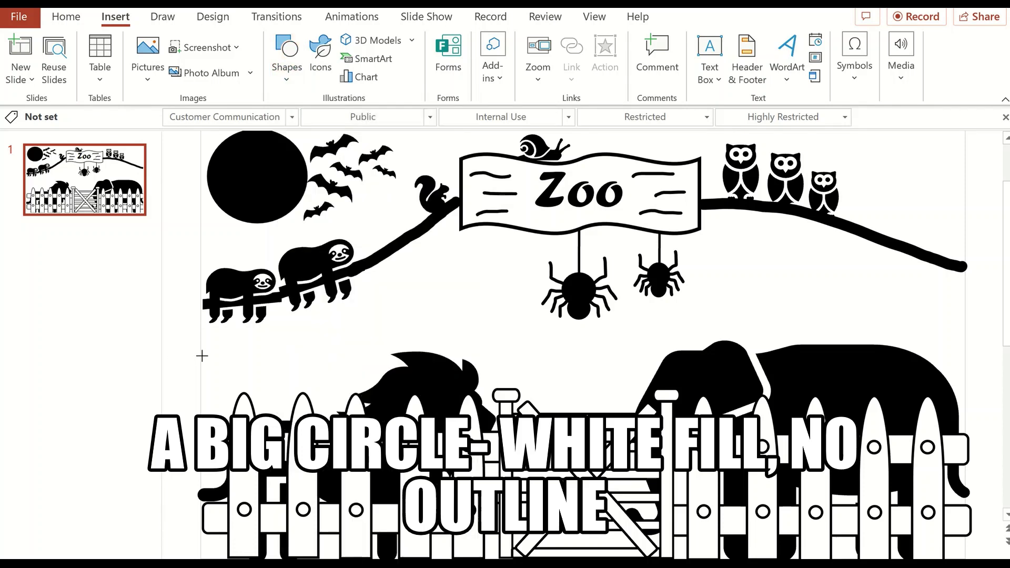
drag(211, 297, 323, 408)
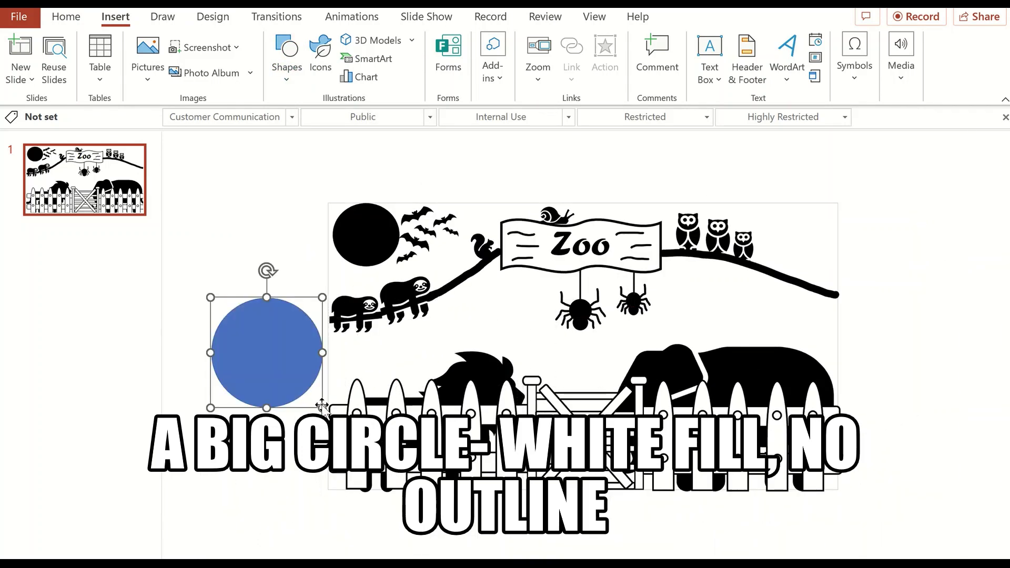
Fill the circle white, remove its outline, and add a soft glow.
click(416, 41)
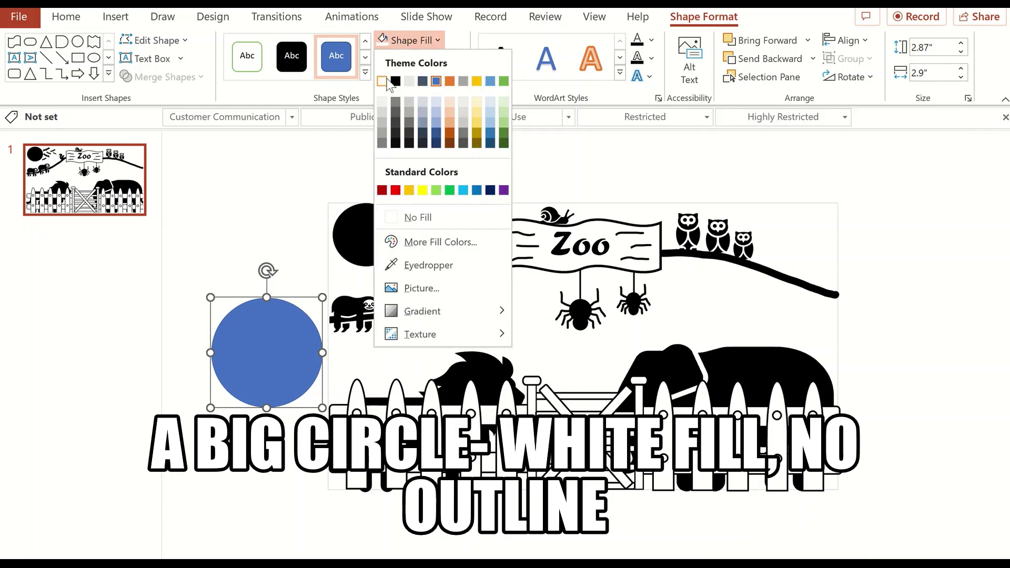
click(383, 81)
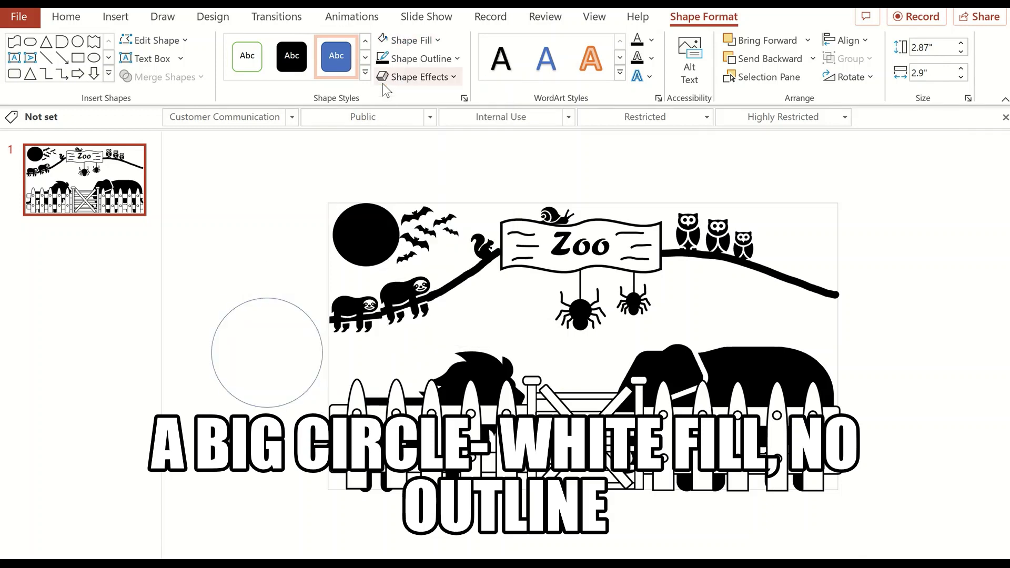
click(409, 59)
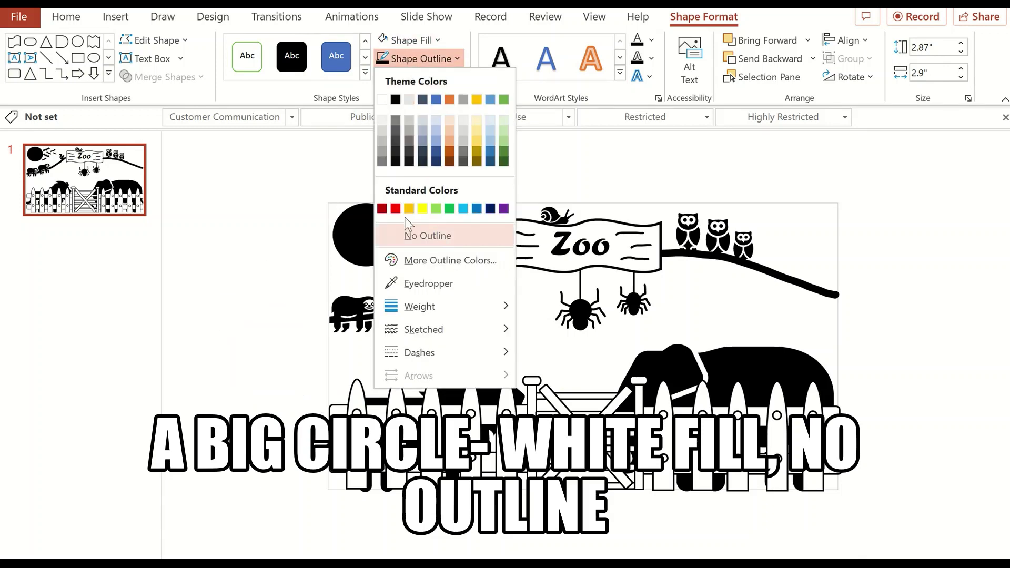
click(433, 239)
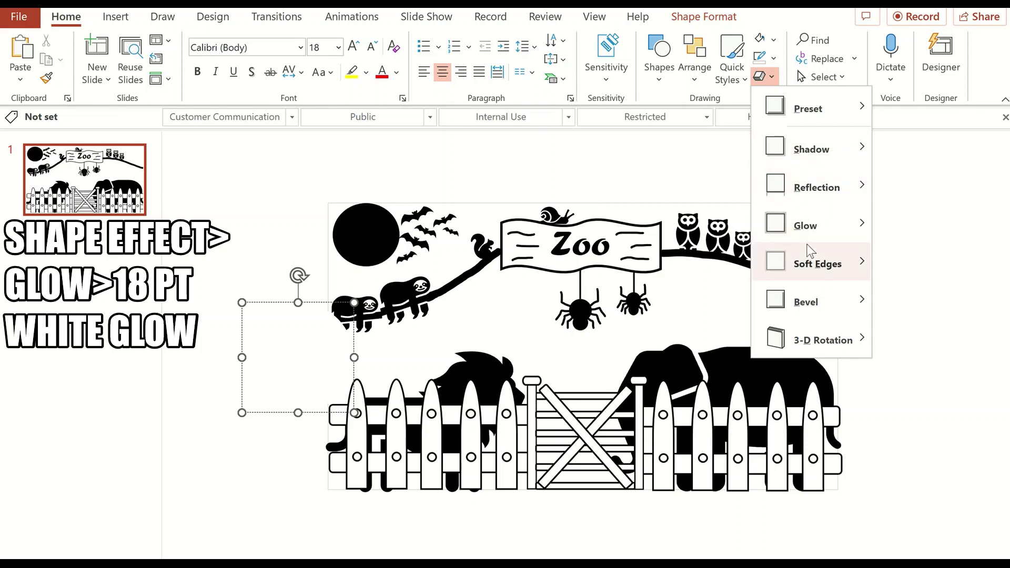
mouse_move(805, 225)
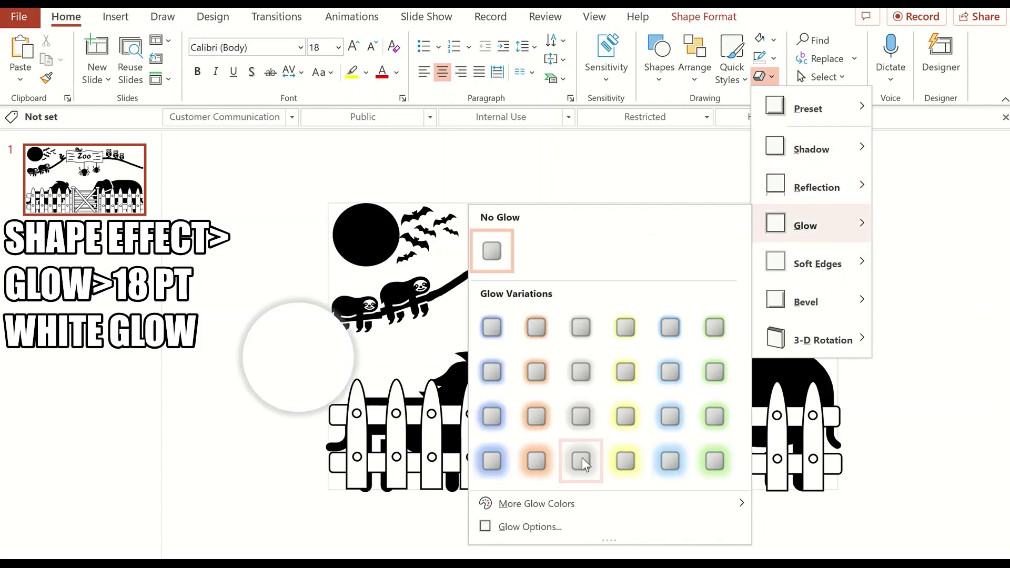
click(581, 458)
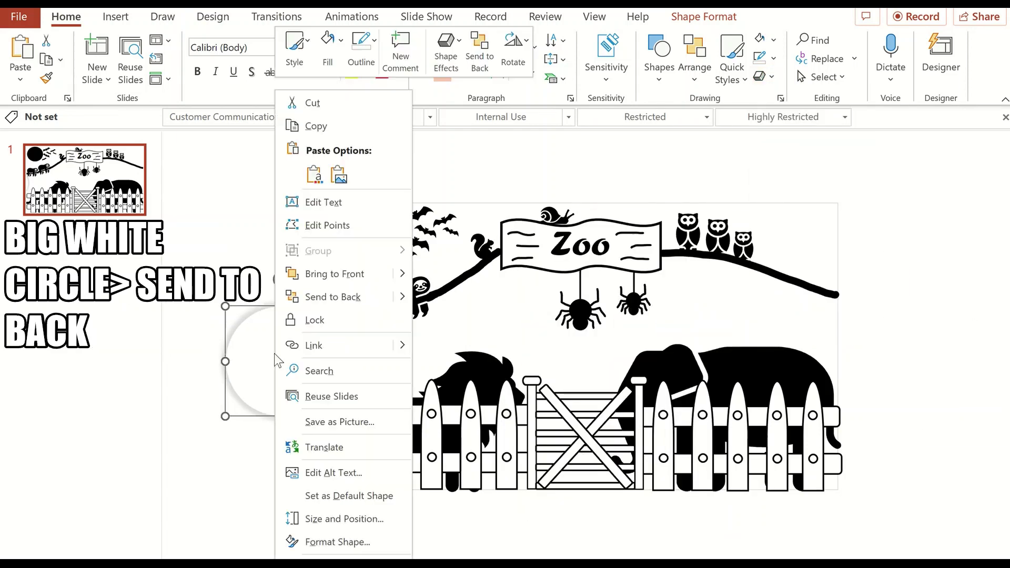
Send the circle to the back and set the slide background to black.
click(323, 296)
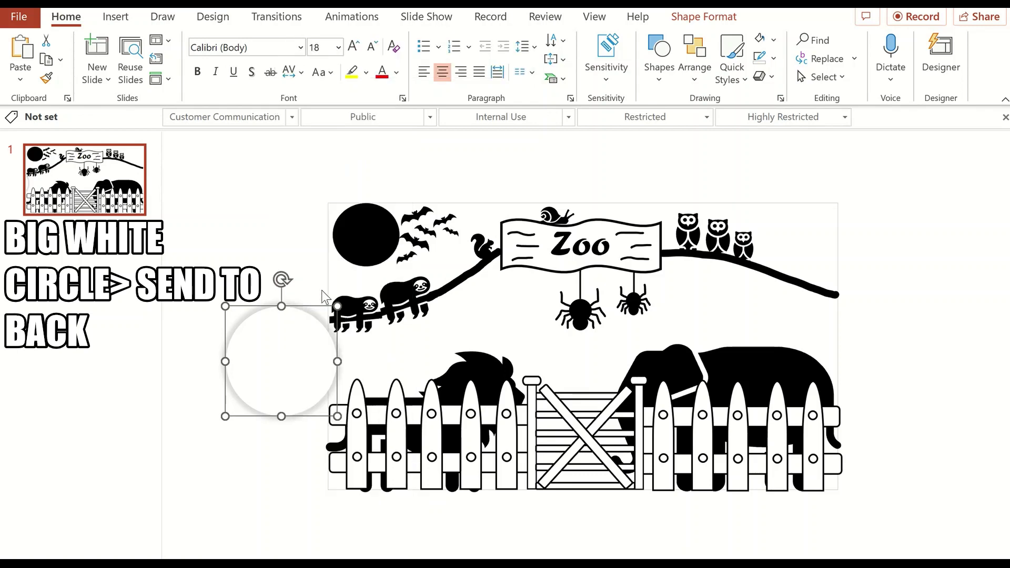
right_click(338, 280)
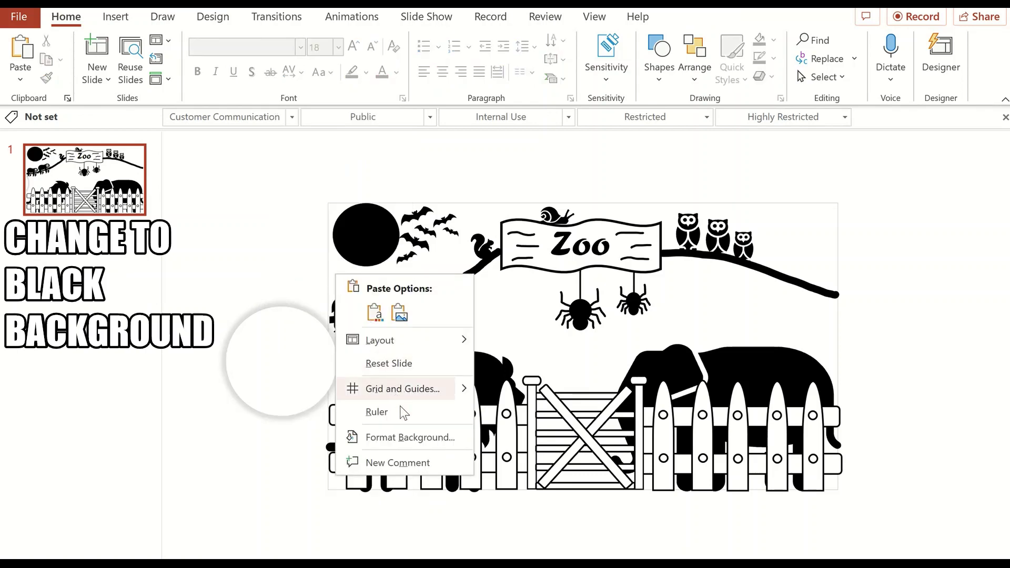
click(421, 437)
click(973, 322)
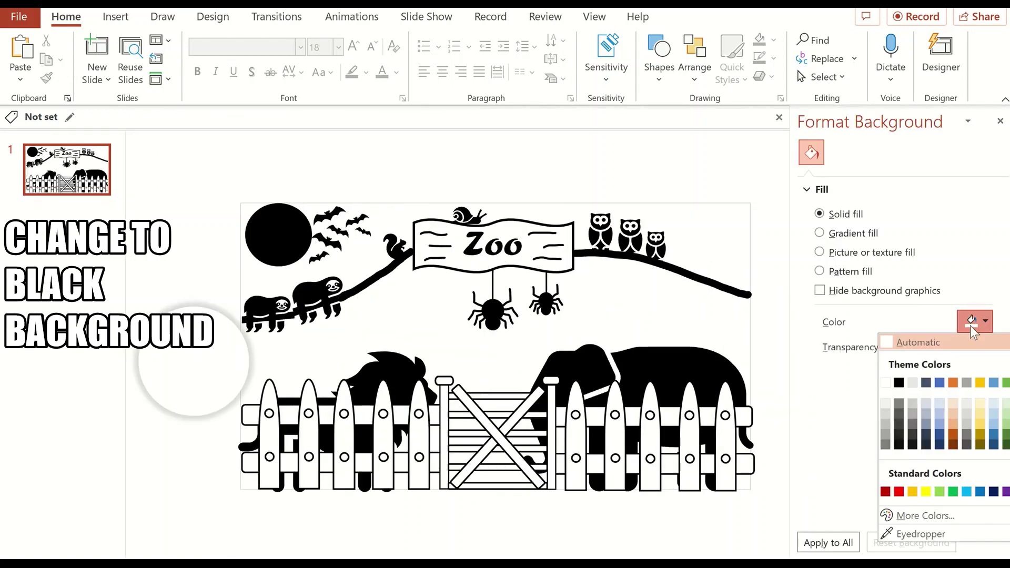
click(899, 383)
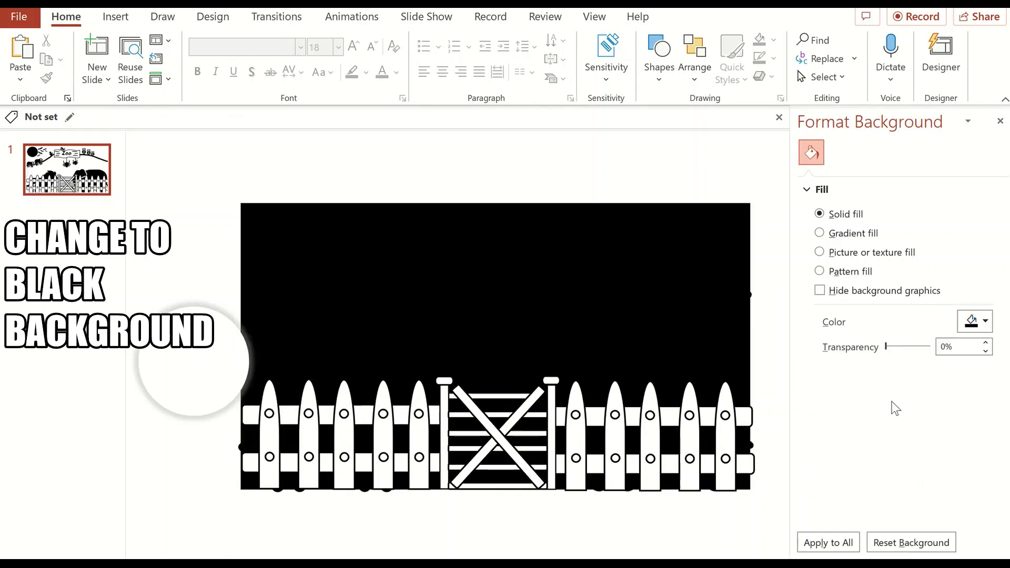
click(1000, 121)
Move the white circle onto the slide's top-left as the moon.
ctrl+scroll(300, 352, up, 2)
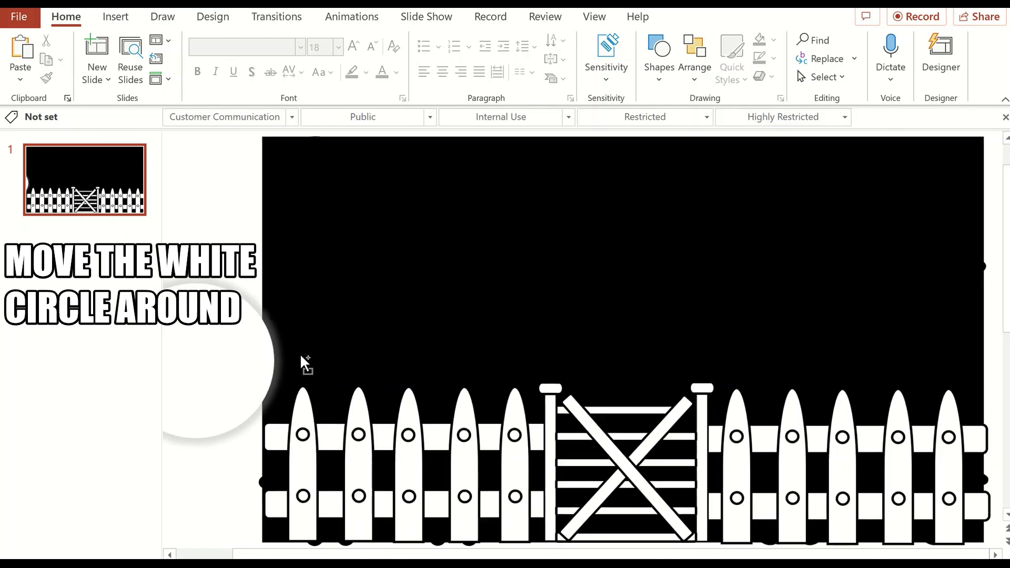
ctrl+scroll(300, 358, down, 1)
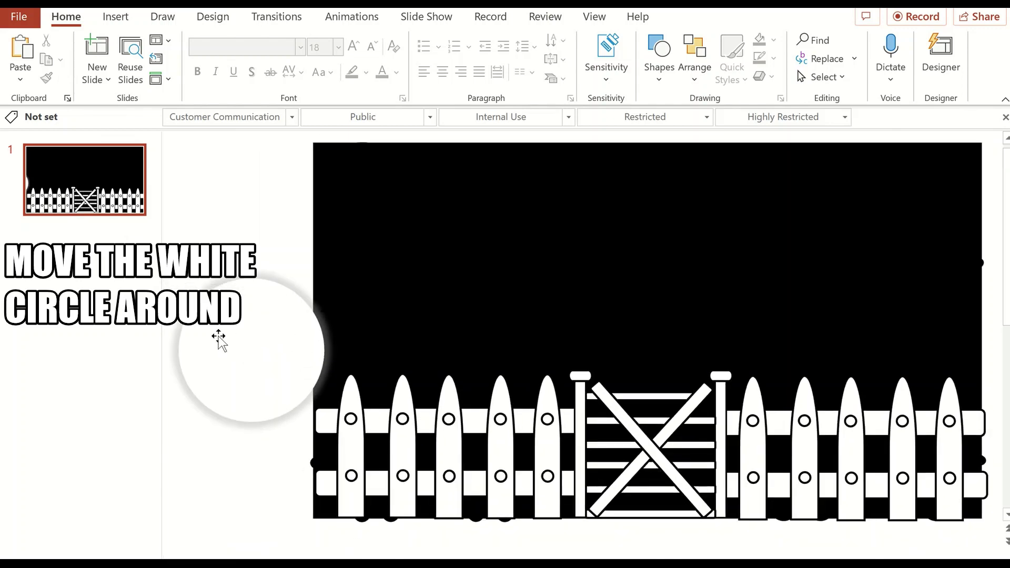
mouse_move(219, 345)
mouse_down()
mouse_move(327, 184)
mouse_move(636, 173)
mouse_move(781, 195)
mouse_move(852, 226)
mouse_move(903, 279)
mouse_move(456, 252)
mouse_move(312, 269)
mouse_move(286, 374)
mouse_move(367, 443)
mouse_move(401, 417)
mouse_move(446, 354)
mouse_move(489, 363)
mouse_move(513, 471)
mouse_move(594, 526)
mouse_move(656, 370)
mouse_move(691, 347)
mouse_move(827, 361)
mouse_move(920, 315)
mouse_move(842, 436)
mouse_move(730, 368)
mouse_move(589, 353)
mouse_up()
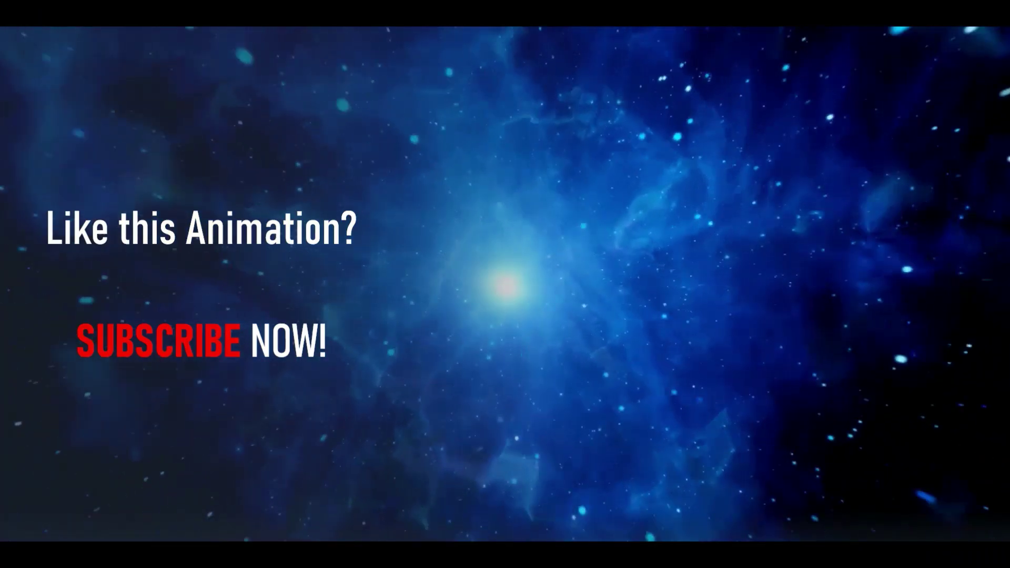